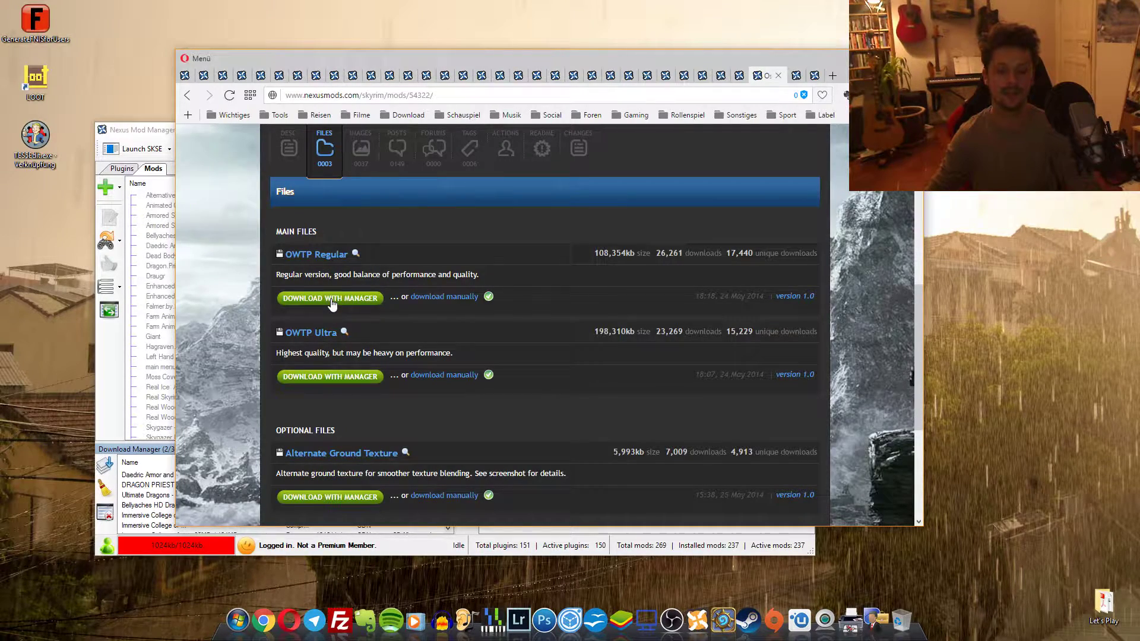
Switch from the Osmodius Windhelm Texture Pack page to the Empty Area Overhaul mod page.
scroll(248, 233, up, 5)
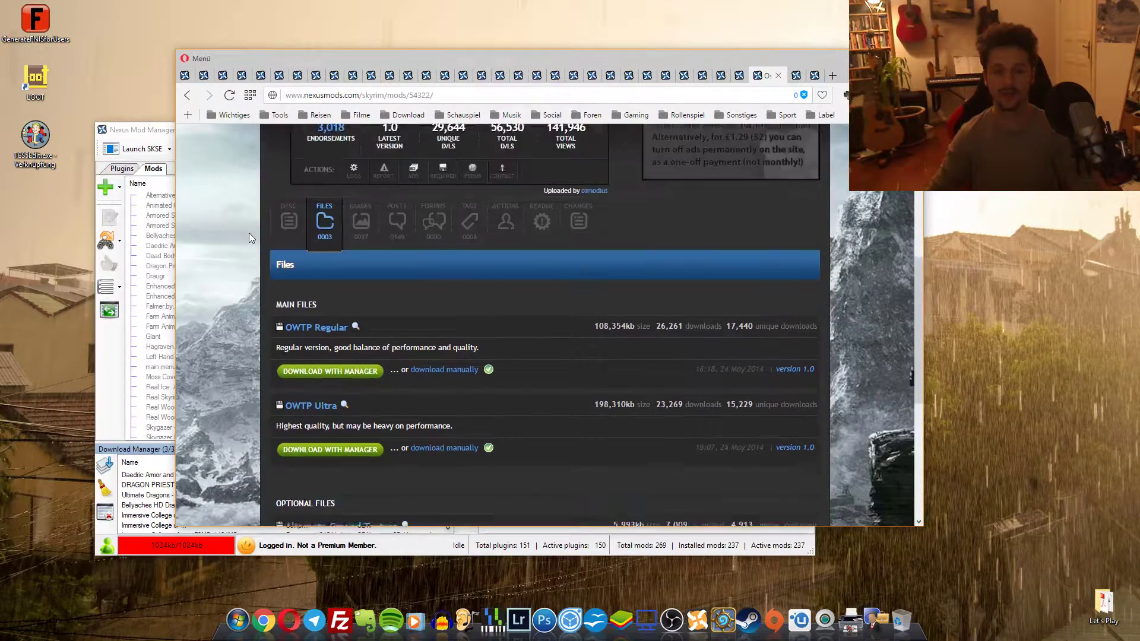
scroll(251, 233, up, 3)
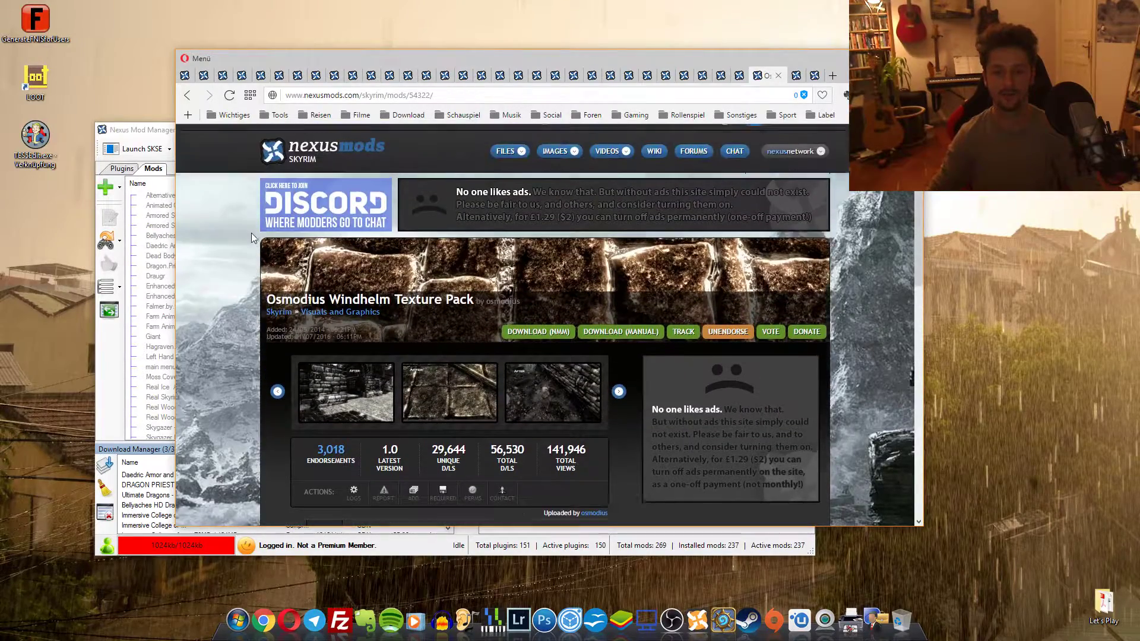
click(797, 76)
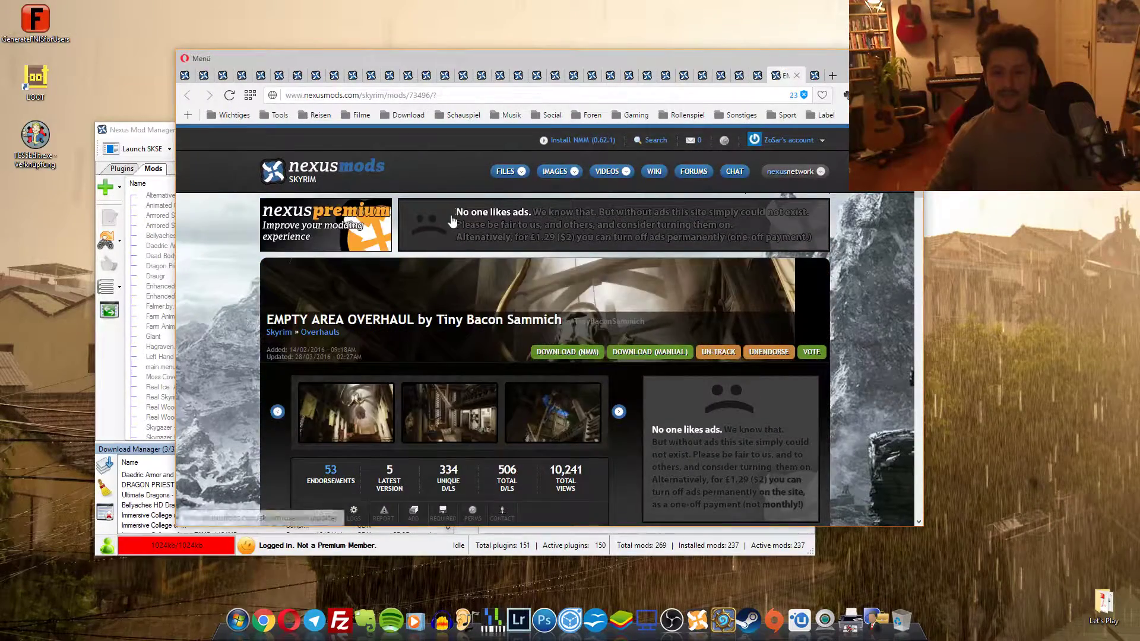
scroll(237, 214, down, 3)
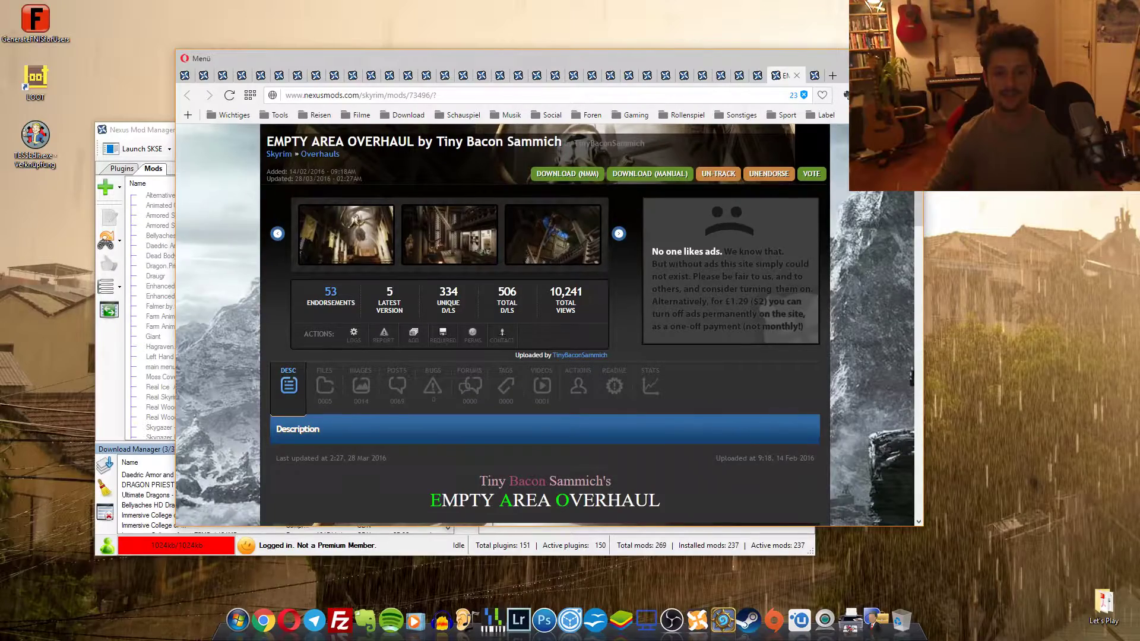
View several enlarged screenshots from the Empty Area Overhaul image gallery, closing each one after viewing.
click(358, 237)
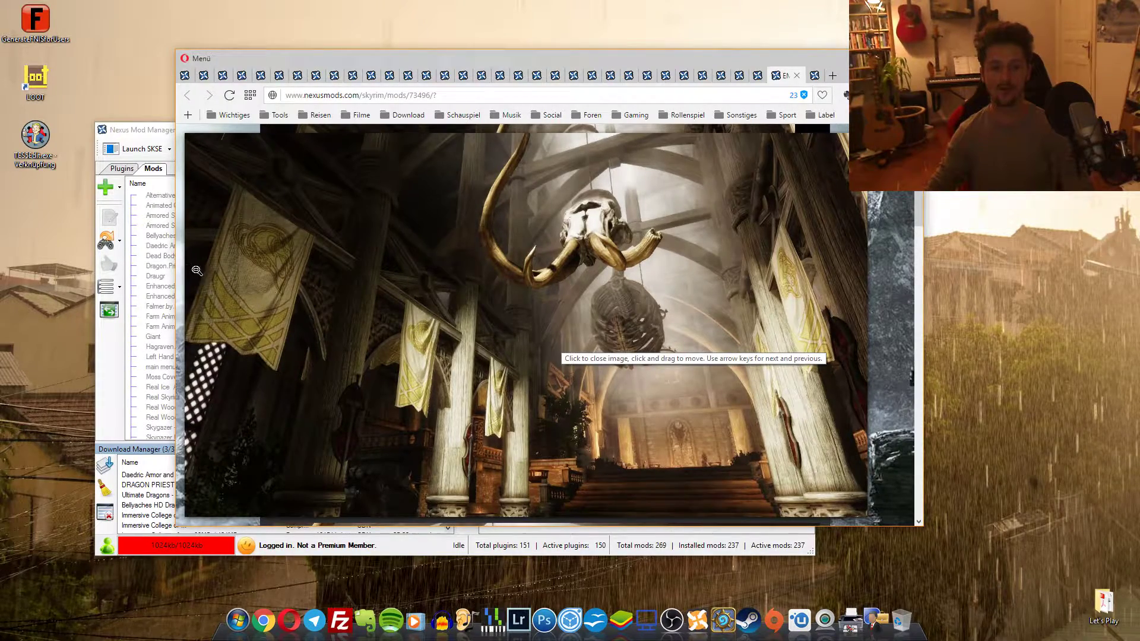
click(531, 374)
click(454, 238)
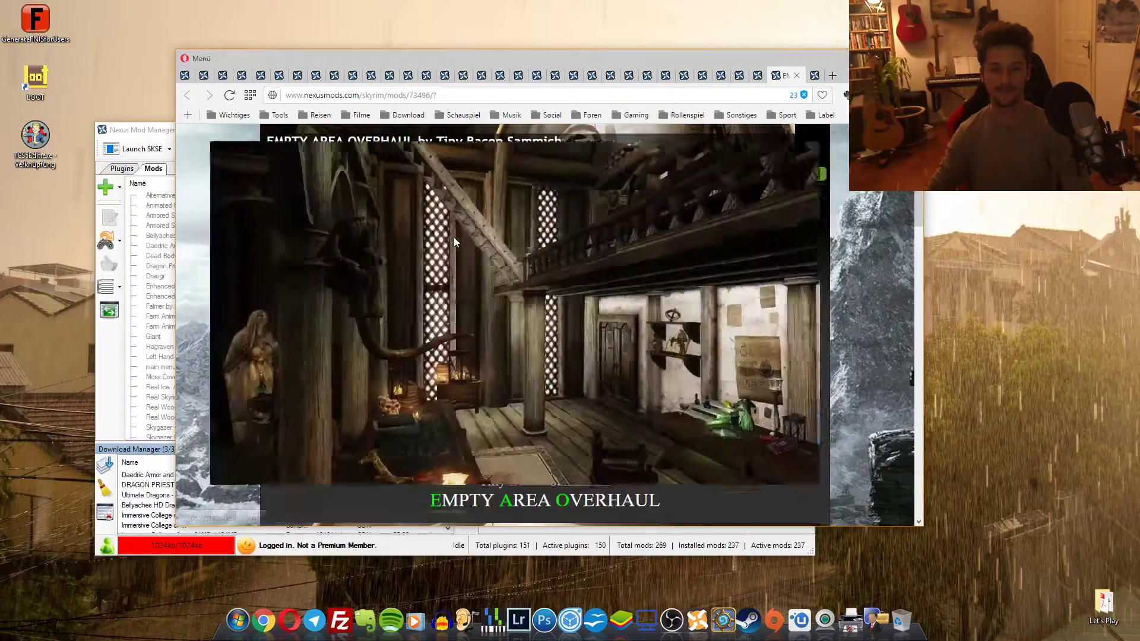
click(489, 344)
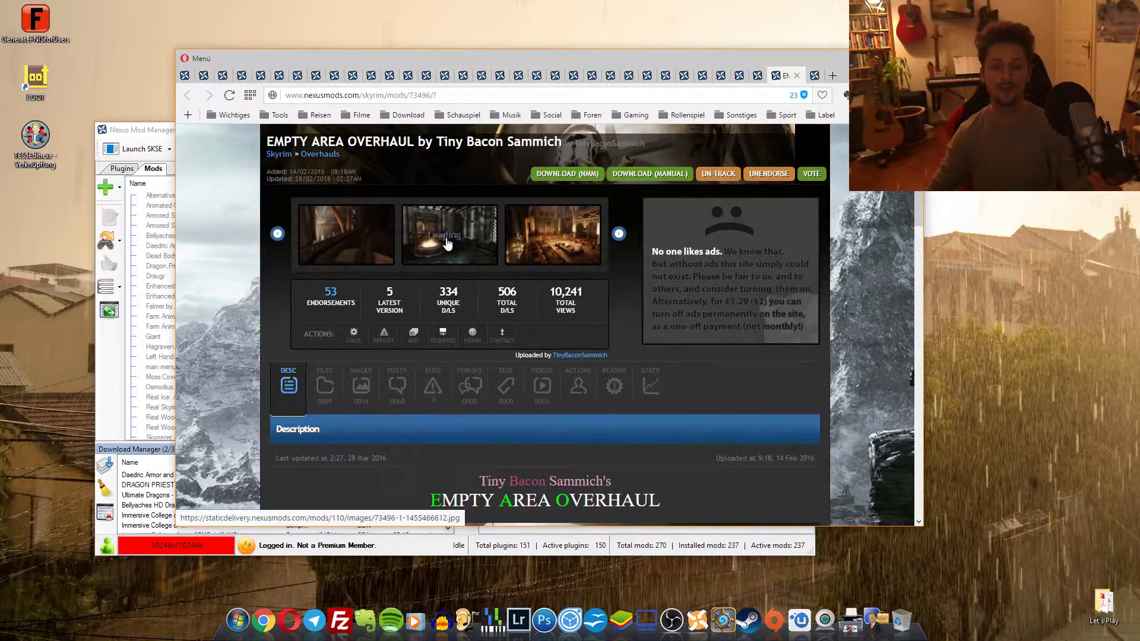
click(446, 236)
click(577, 313)
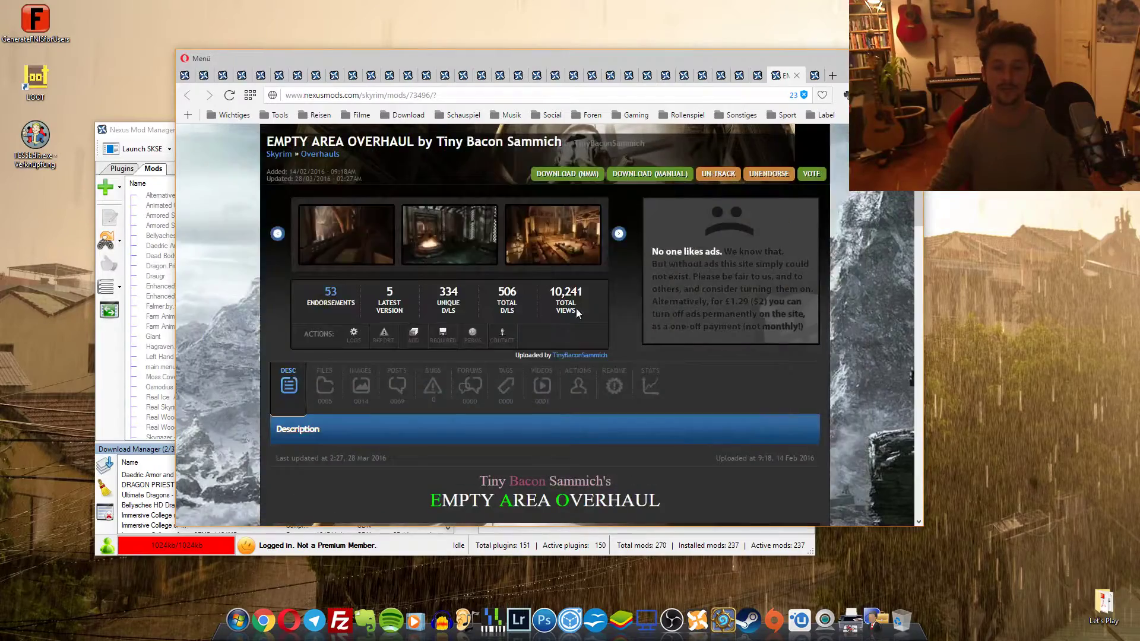
click(567, 234)
click(551, 328)
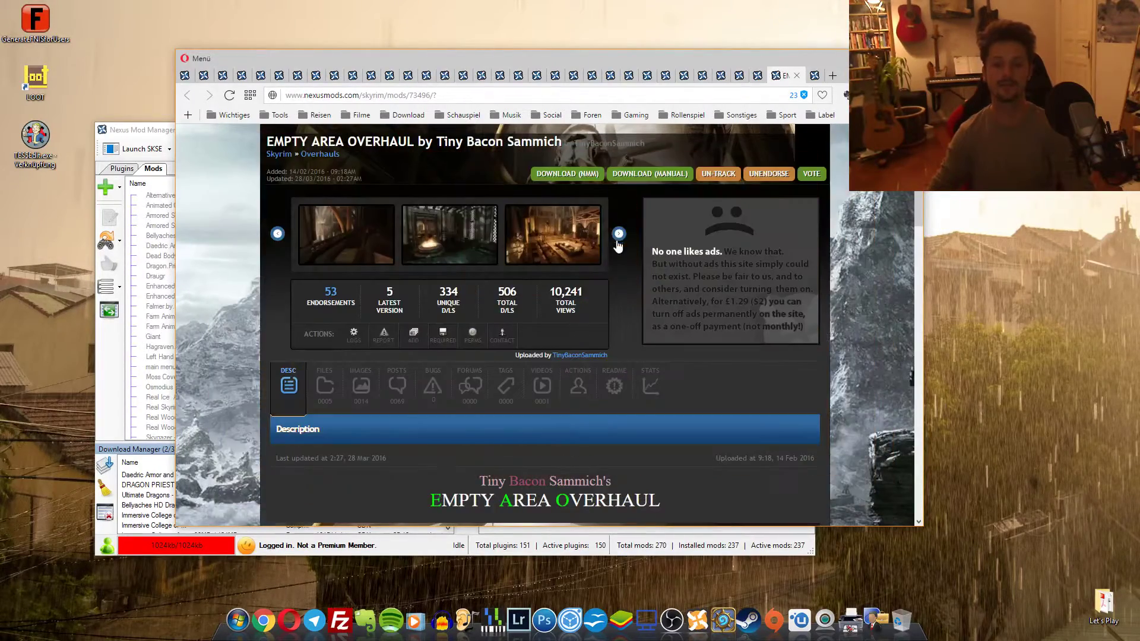
click(430, 234)
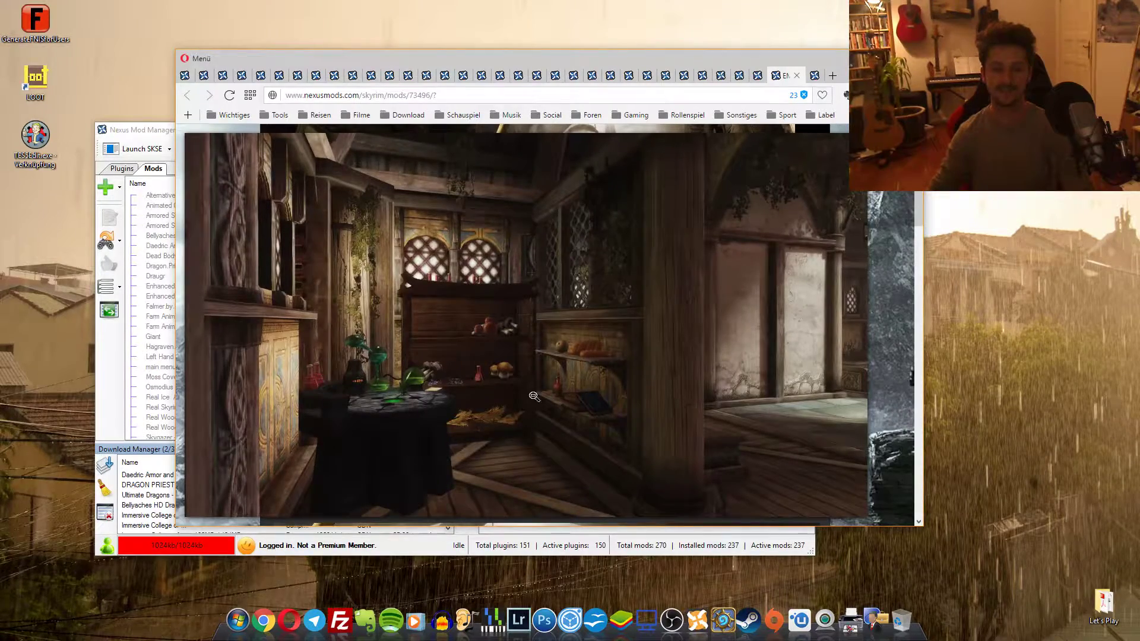
click(474, 330)
click(570, 258)
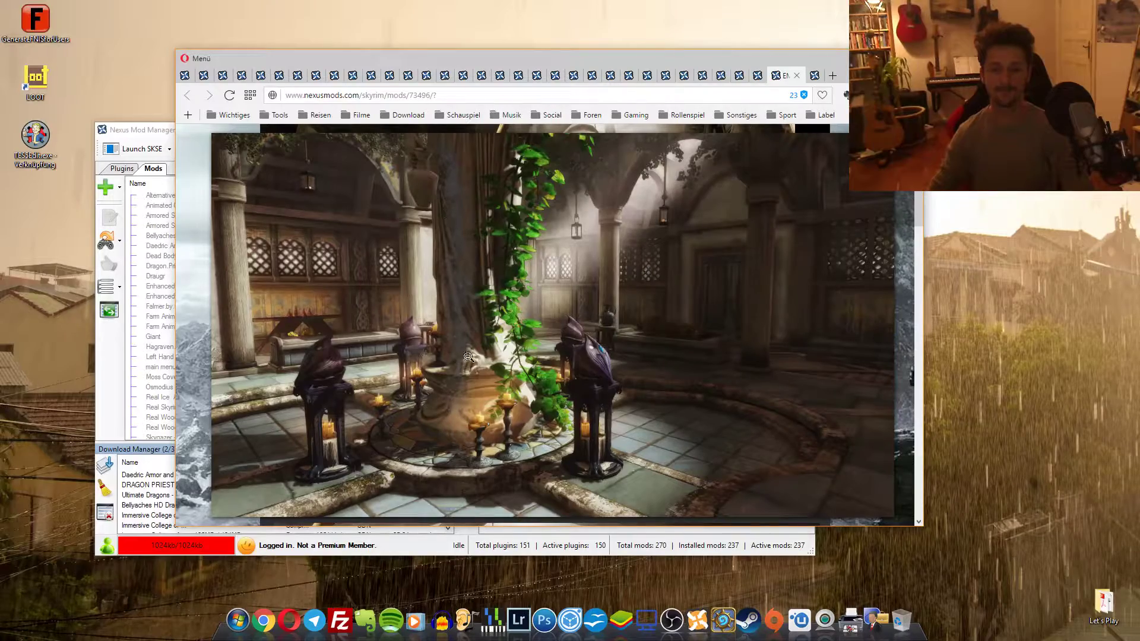
click(577, 414)
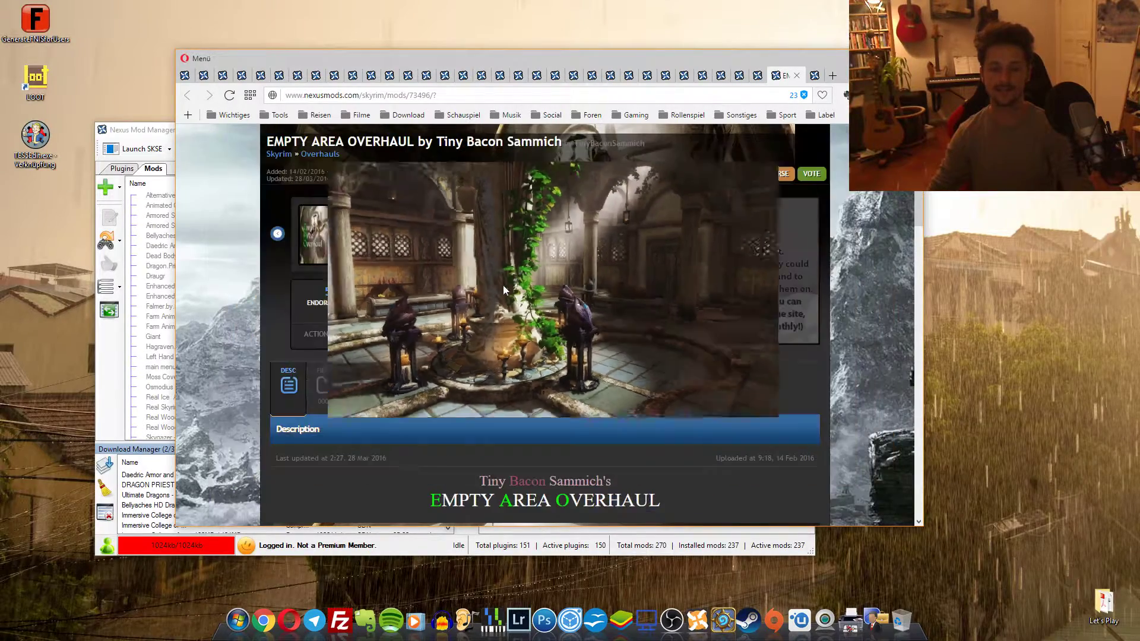
Open the Empty Area Overhaul file list and download the main file EAO v5 with the mod manager.
scroll(327, 301, down, 3)
click(325, 278)
scroll(250, 239, down, 3)
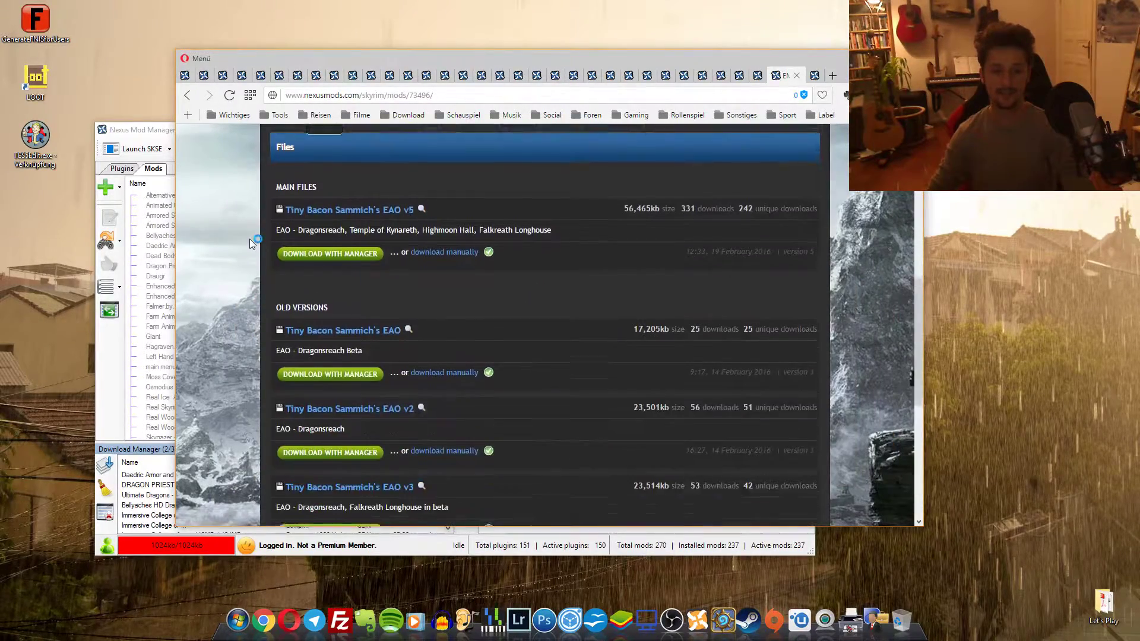
scroll(369, 352, up, 1)
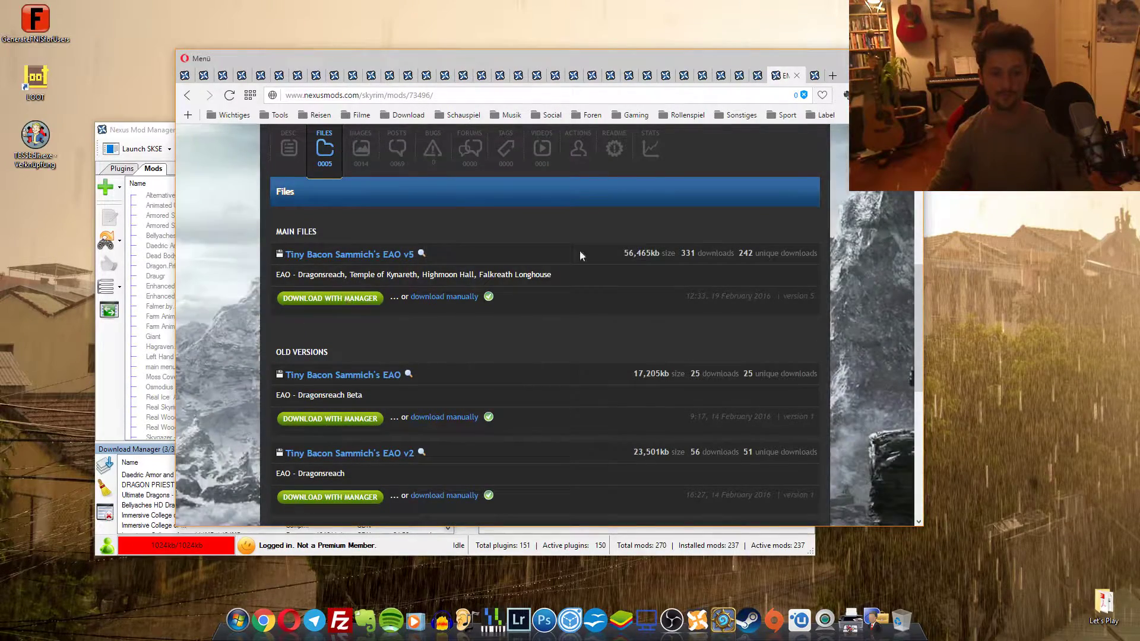
Switch to the Unique Grasses and Groundcovers mod page and close the enlarged screenshot covering it.
click(816, 76)
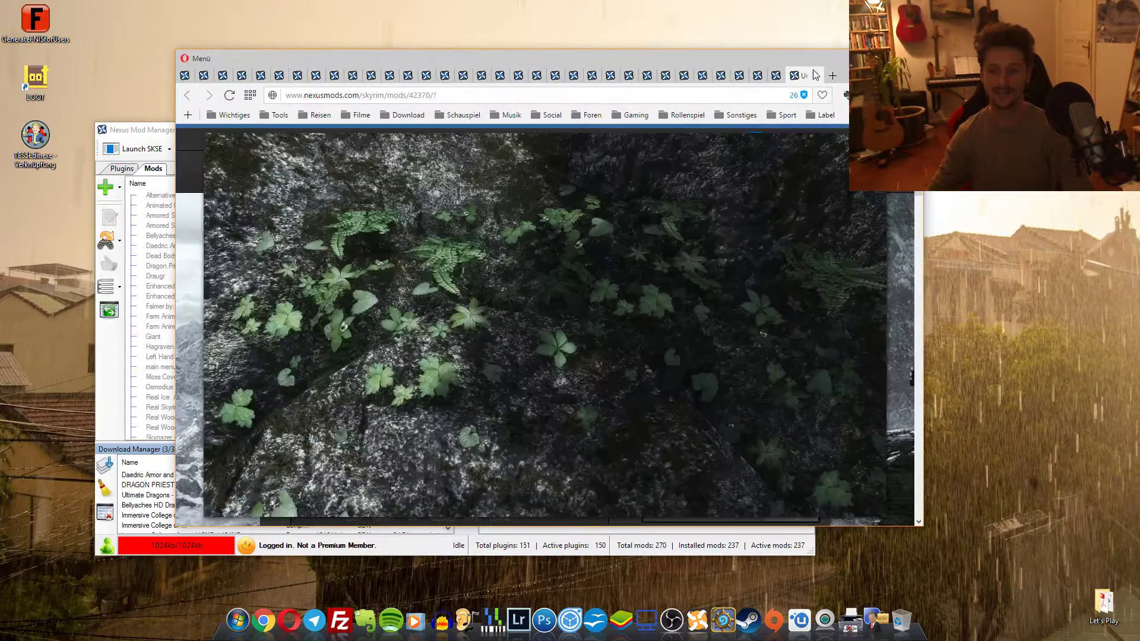
click(444, 287)
scroll(427, 287, down, 1)
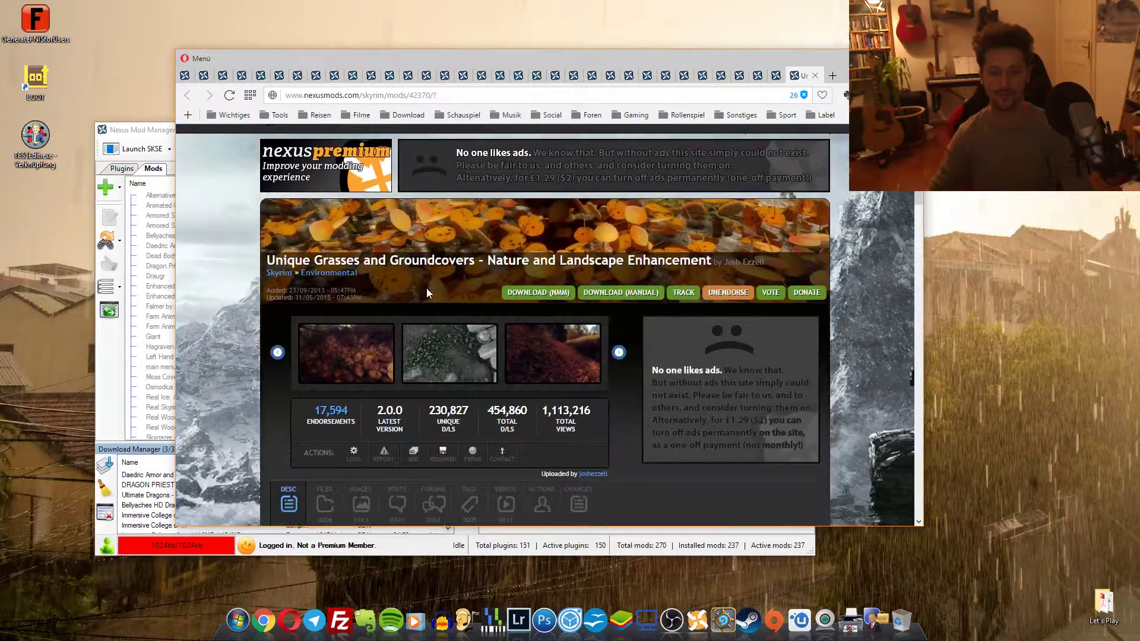
scroll(426, 288, down, 1)
drag(269, 201, 475, 202)
click(383, 254)
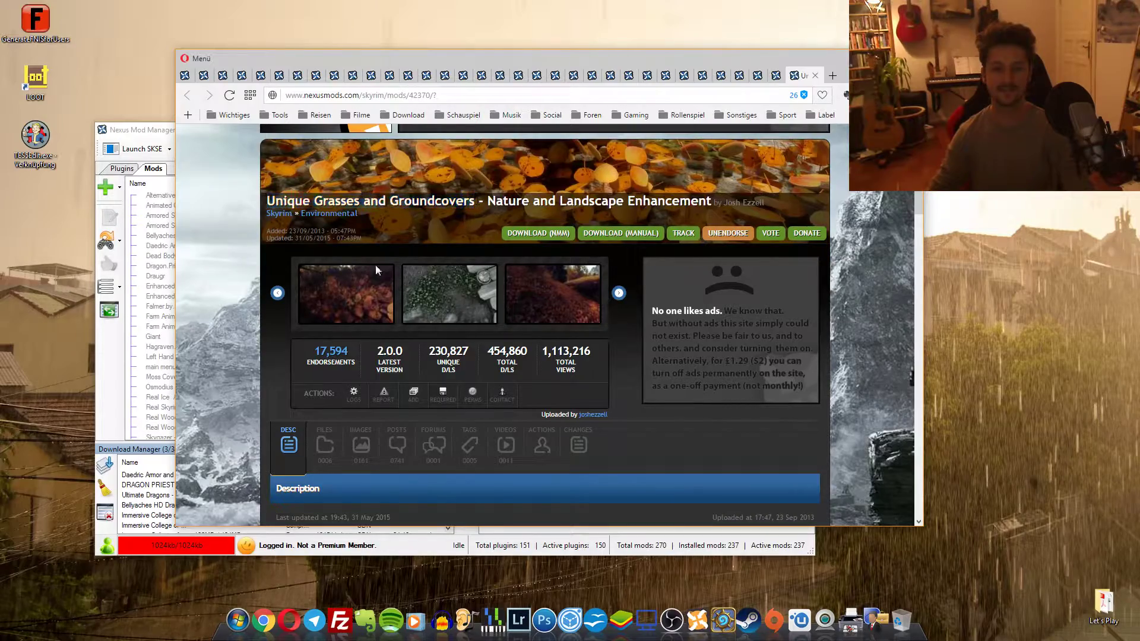
View the first two screenshots in the Unique Grasses and Groundcovers gallery at full size.
click(346, 294)
click(529, 347)
click(449, 312)
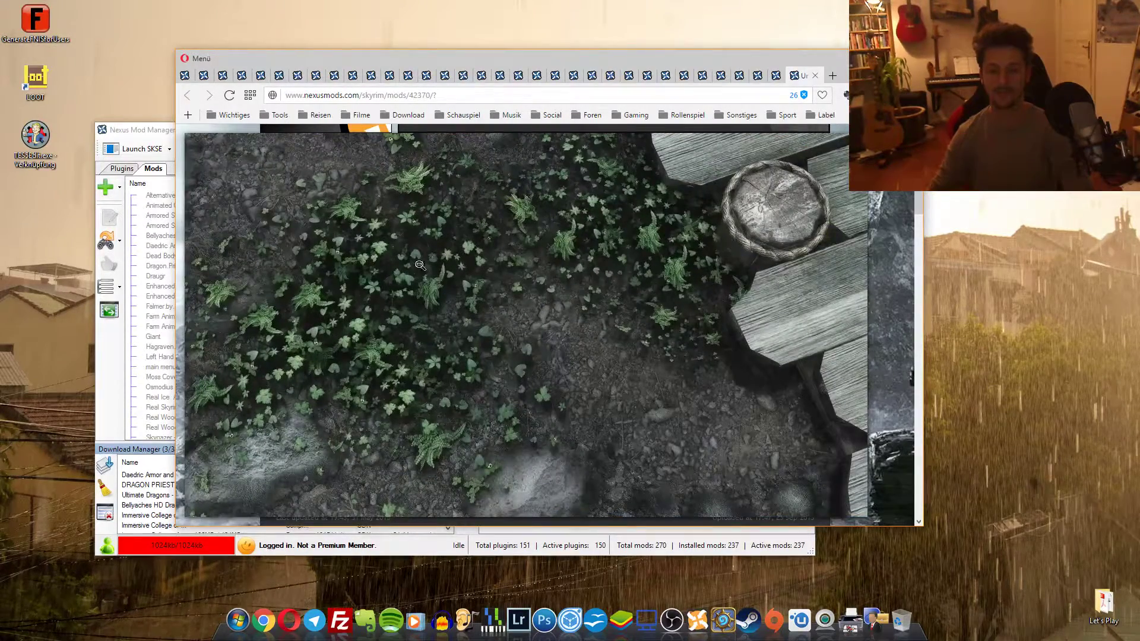
click(465, 267)
Open the mod's file list and download Unique Grasses and Groundcovers All-in-One with the manager, continuing without a donation.
scroll(448, 318, down, 5)
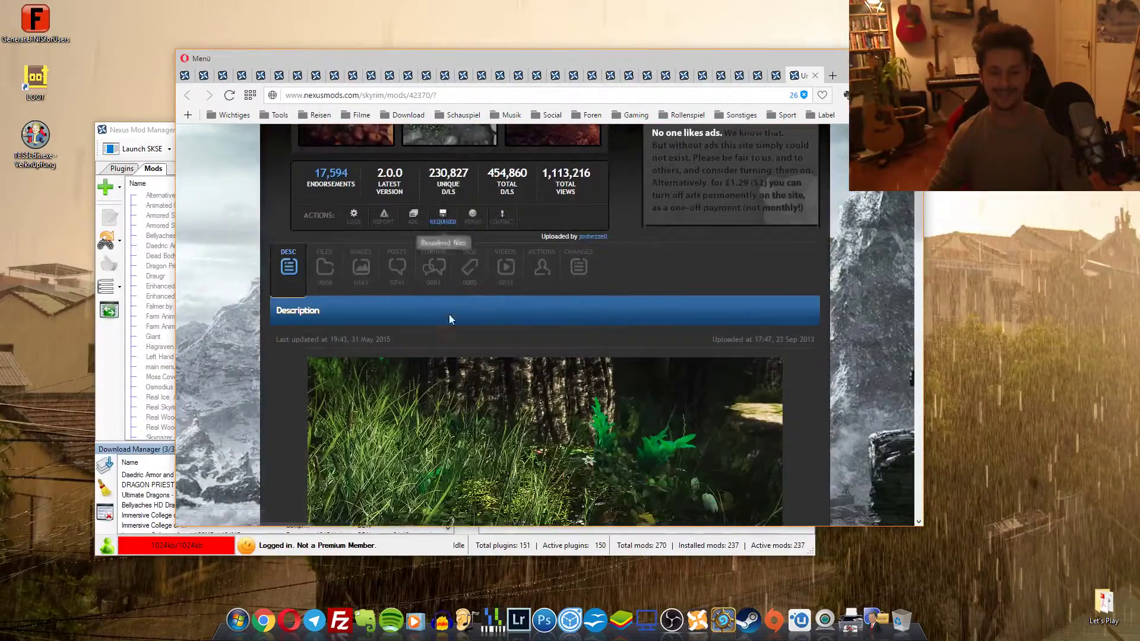
scroll(434, 379, up, 1)
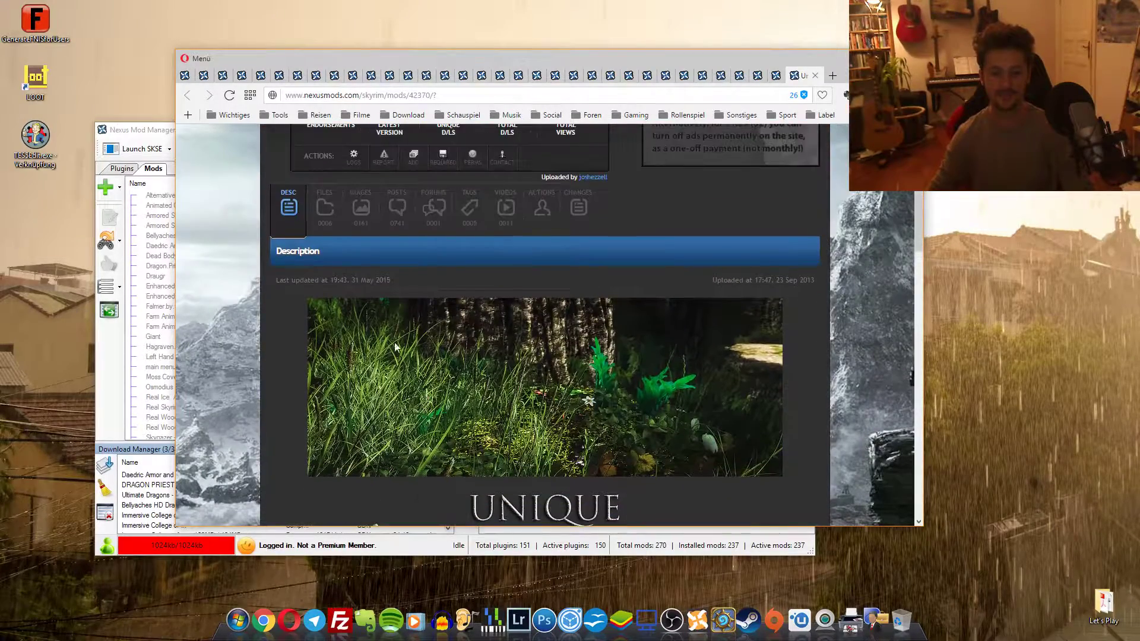
click(325, 205)
scroll(221, 258, down, 2)
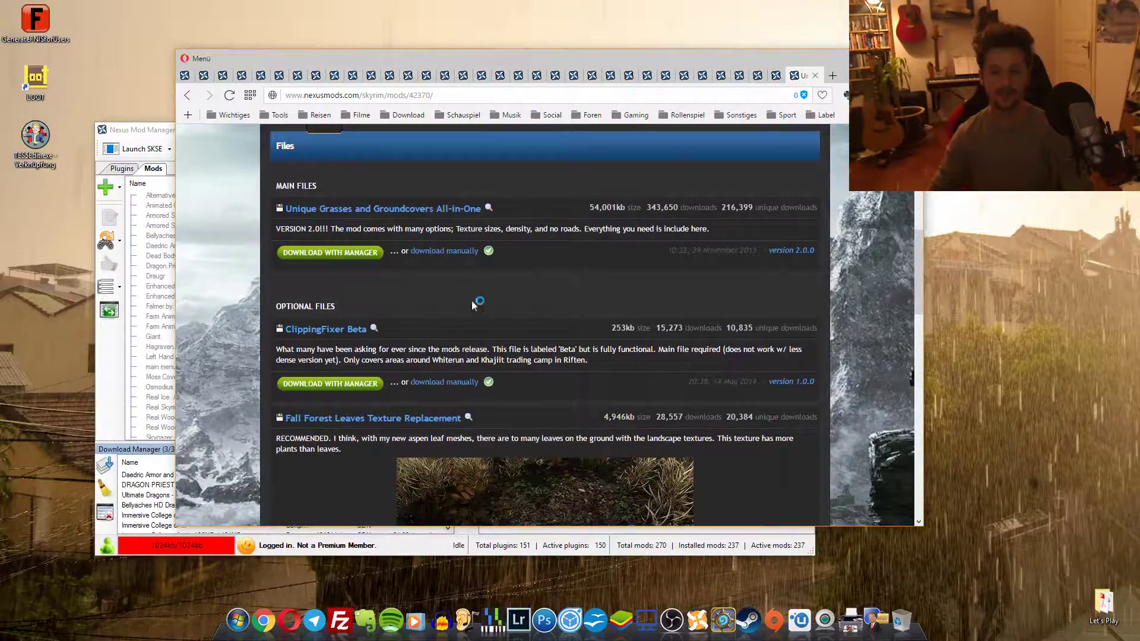
click(338, 255)
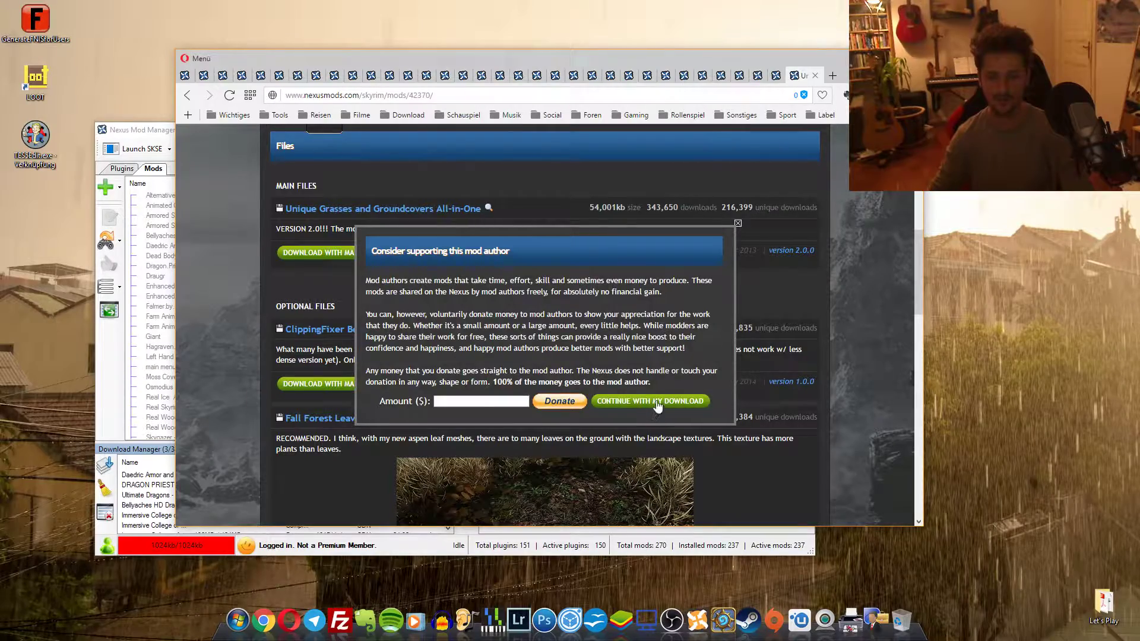
click(657, 402)
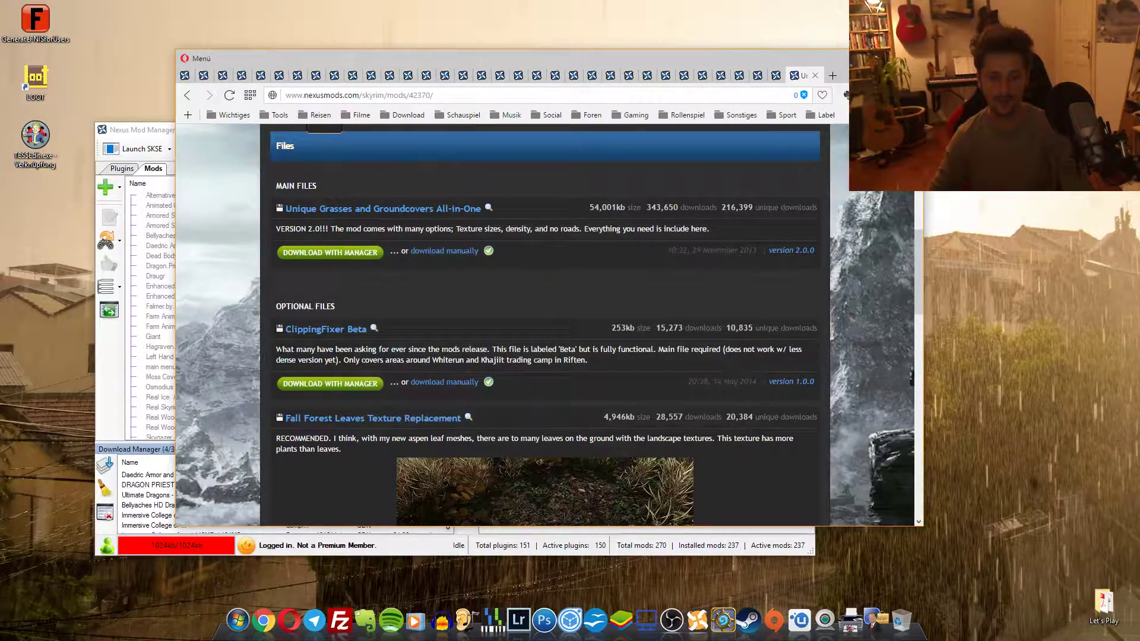
Download the optional file ClippingFixer Beta with the manager, continuing without a donation.
drag(344, 360, 585, 360)
click(585, 360)
scroll(537, 319, down, 3)
scroll(325, 294, up, 2)
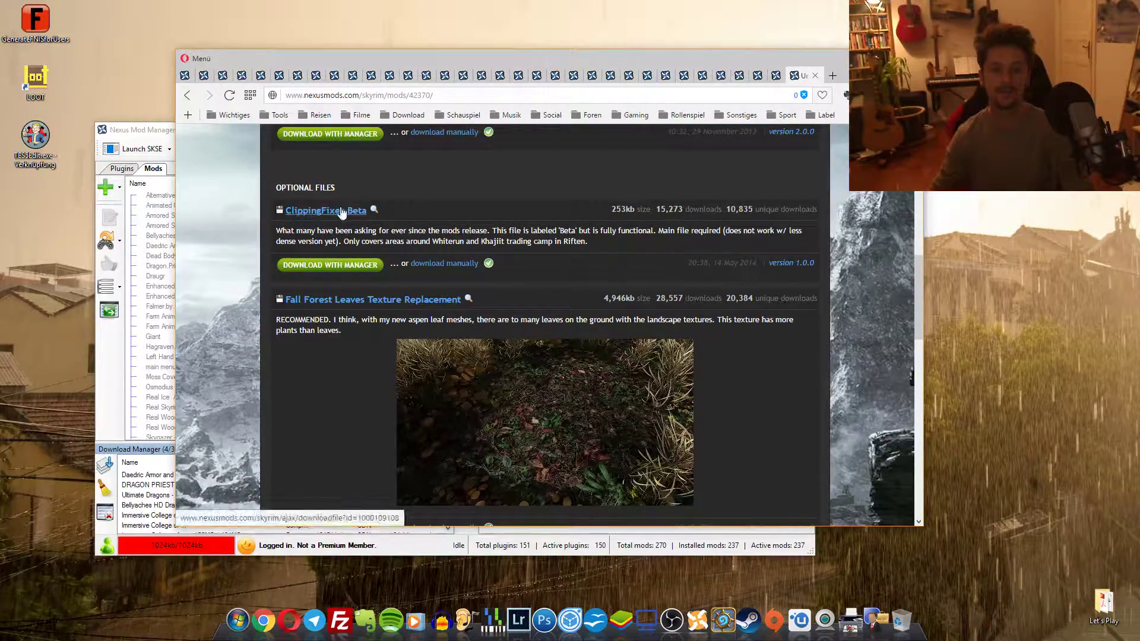
click(316, 265)
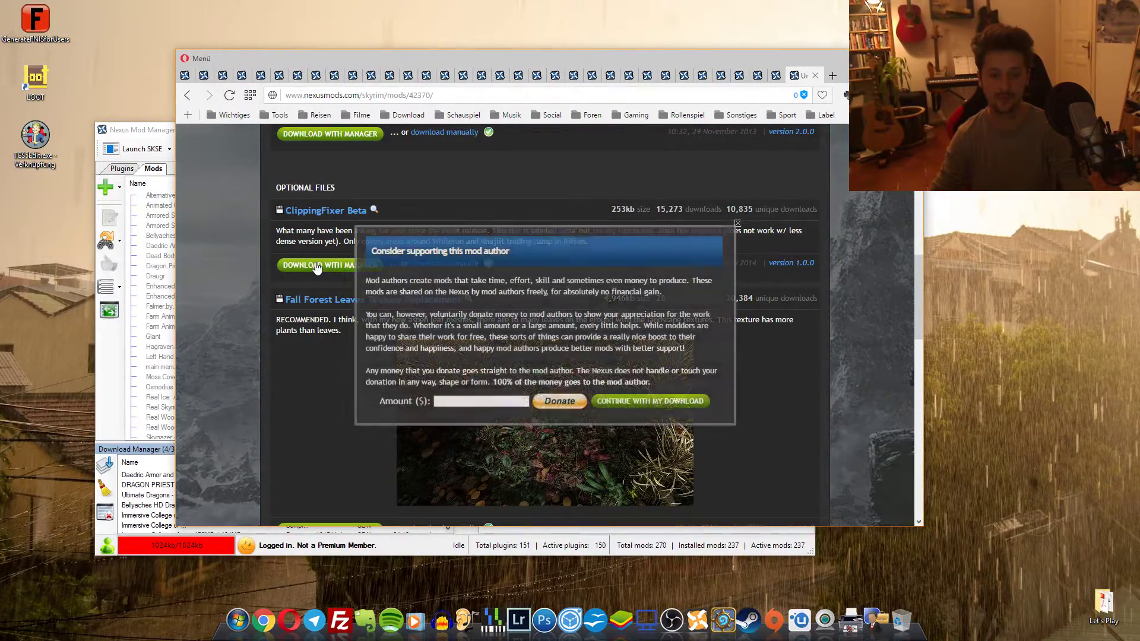
click(665, 404)
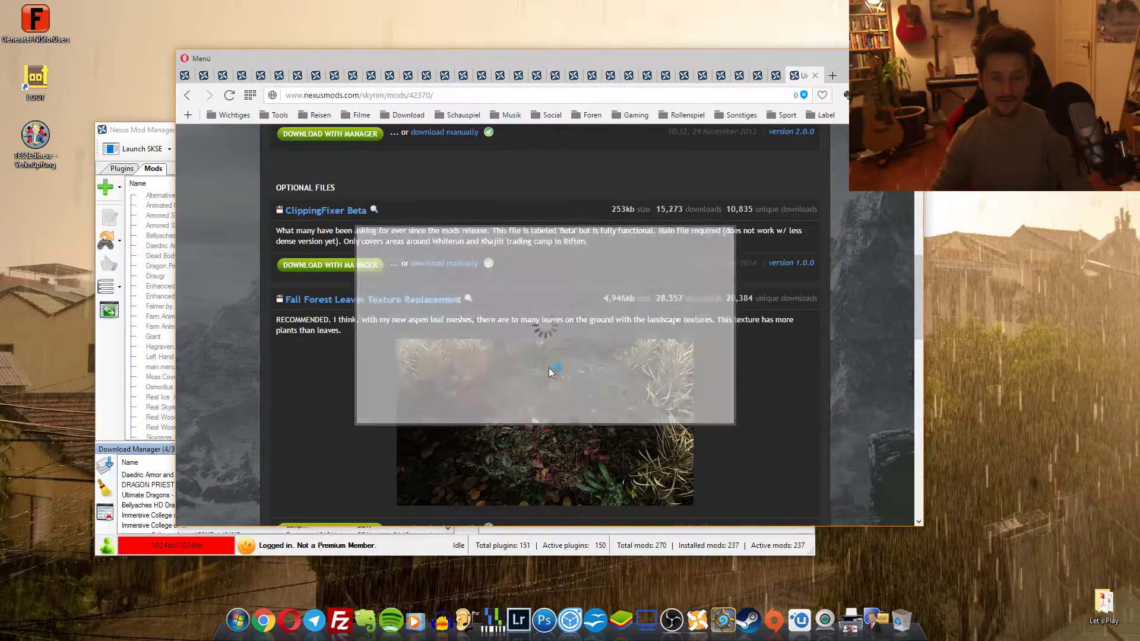
Download the optional file Fall Forest Leaves Texture Replacement with the manager.
scroll(362, 350, down, 2)
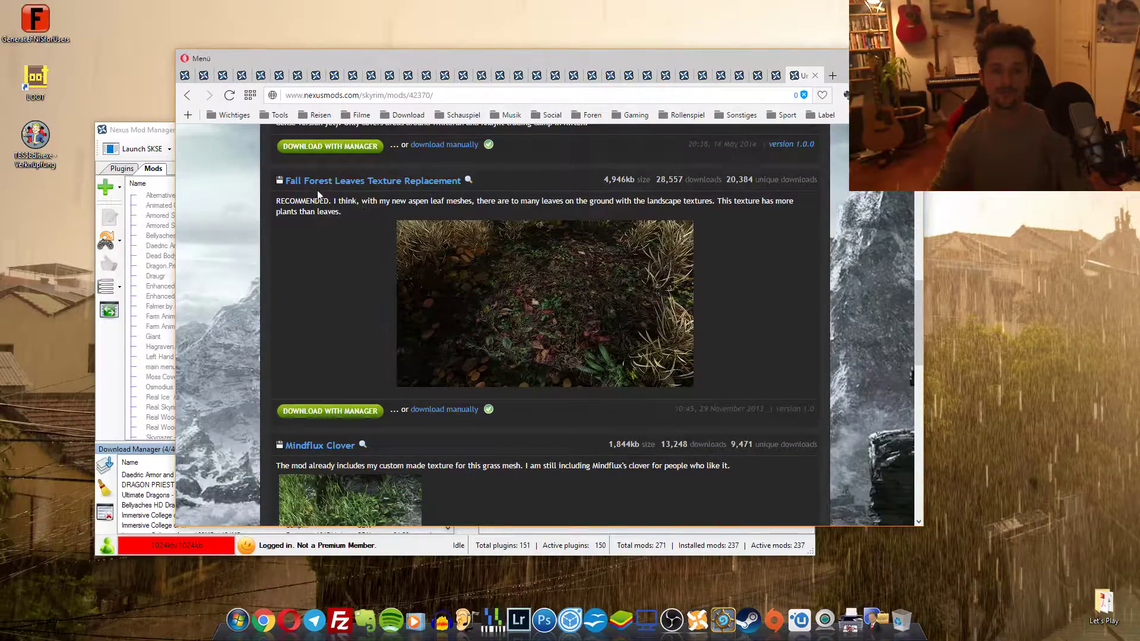
scroll(524, 353, down, 1)
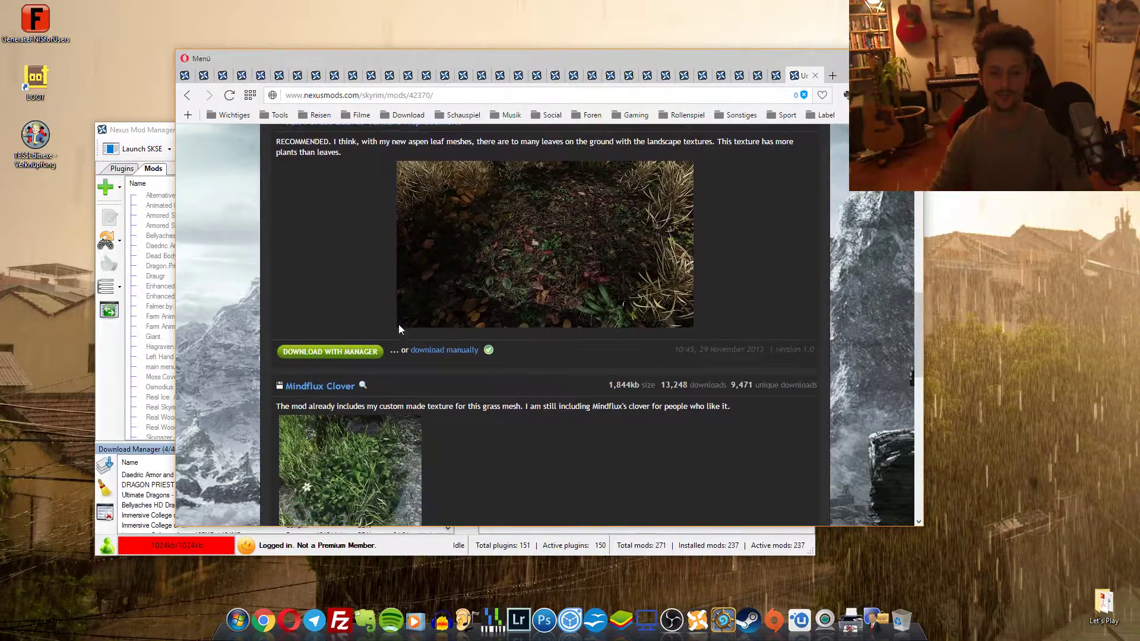
click(341, 352)
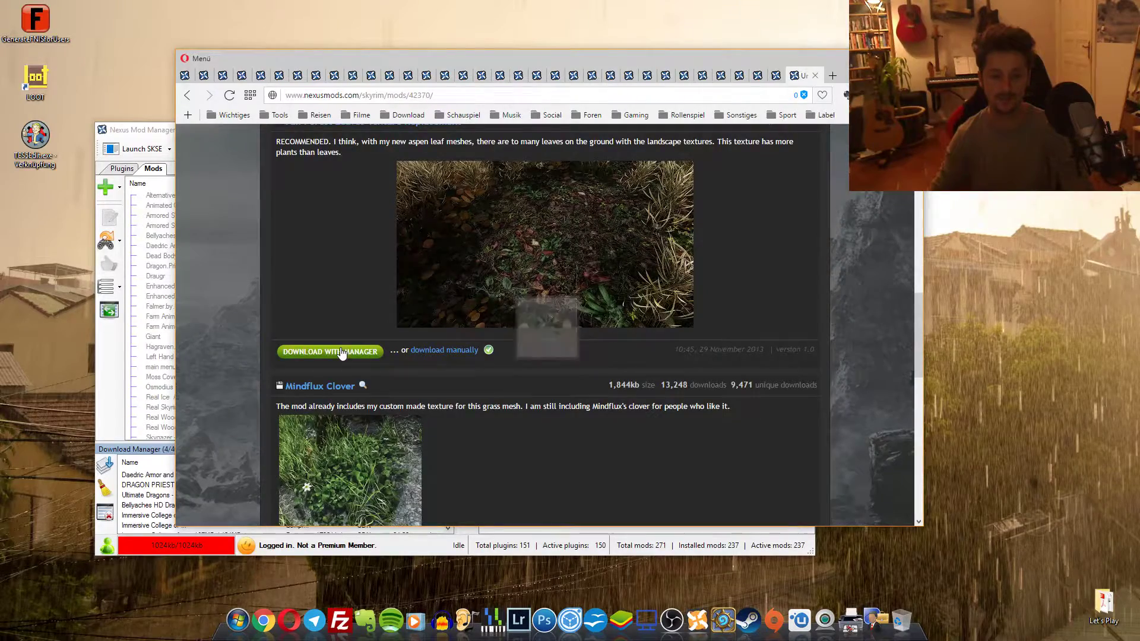
Examine the previews and descriptions of the optional Mindflux Clover and Mindflux Grass files.
scroll(664, 293, down, 7)
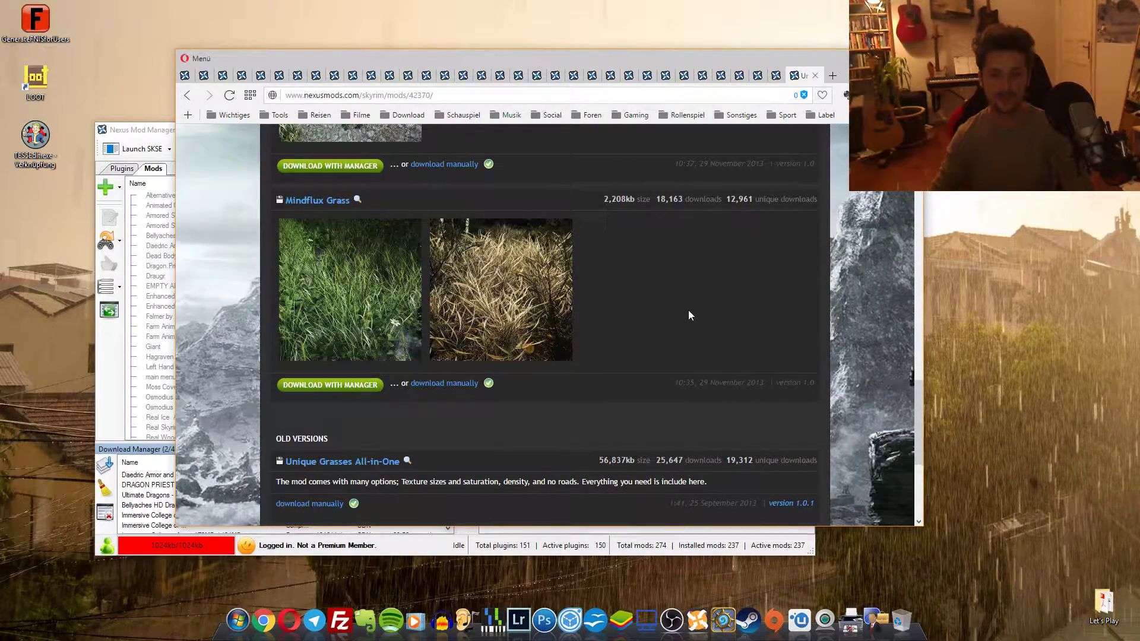
scroll(682, 309, up, 3)
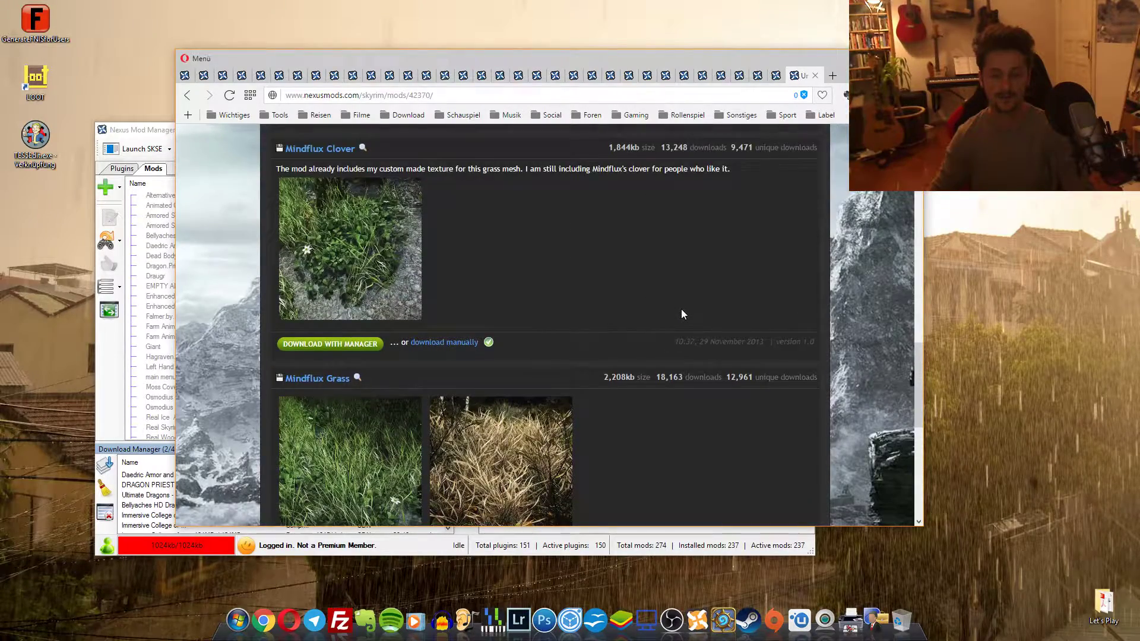
scroll(682, 309, up, 1)
scroll(681, 310, down, 6)
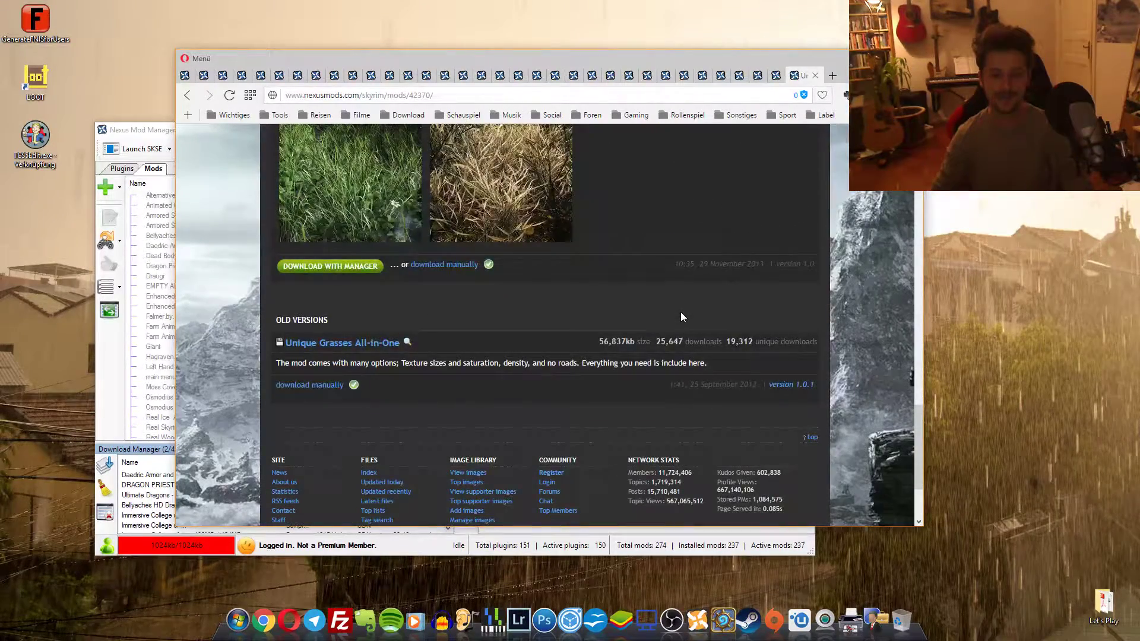
scroll(655, 300, up, 4)
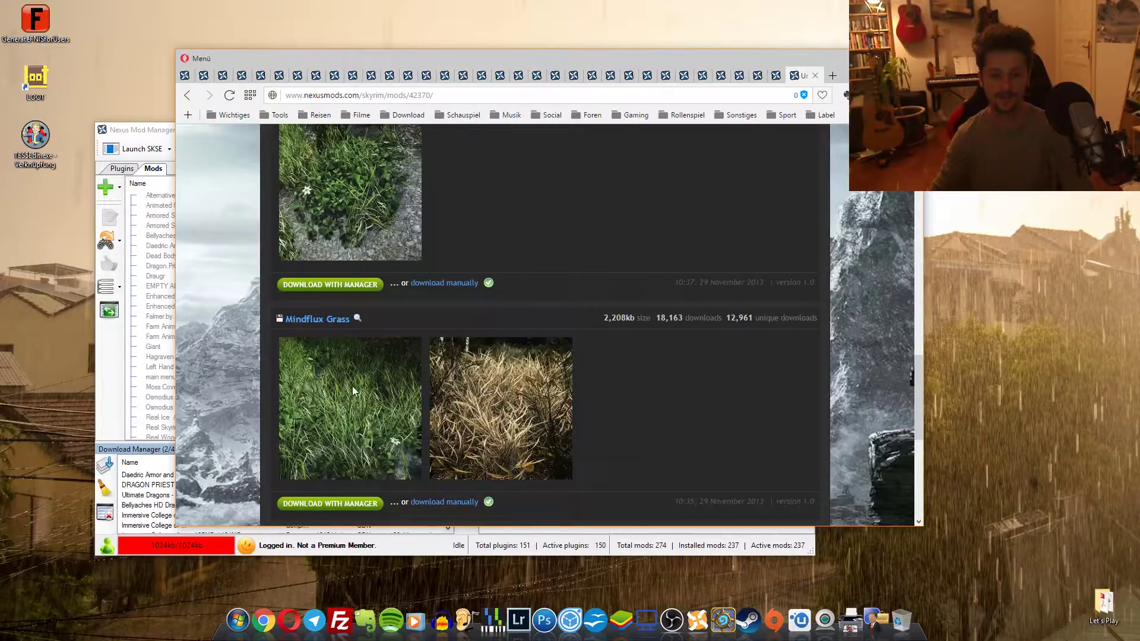
scroll(390, 343, up, 1)
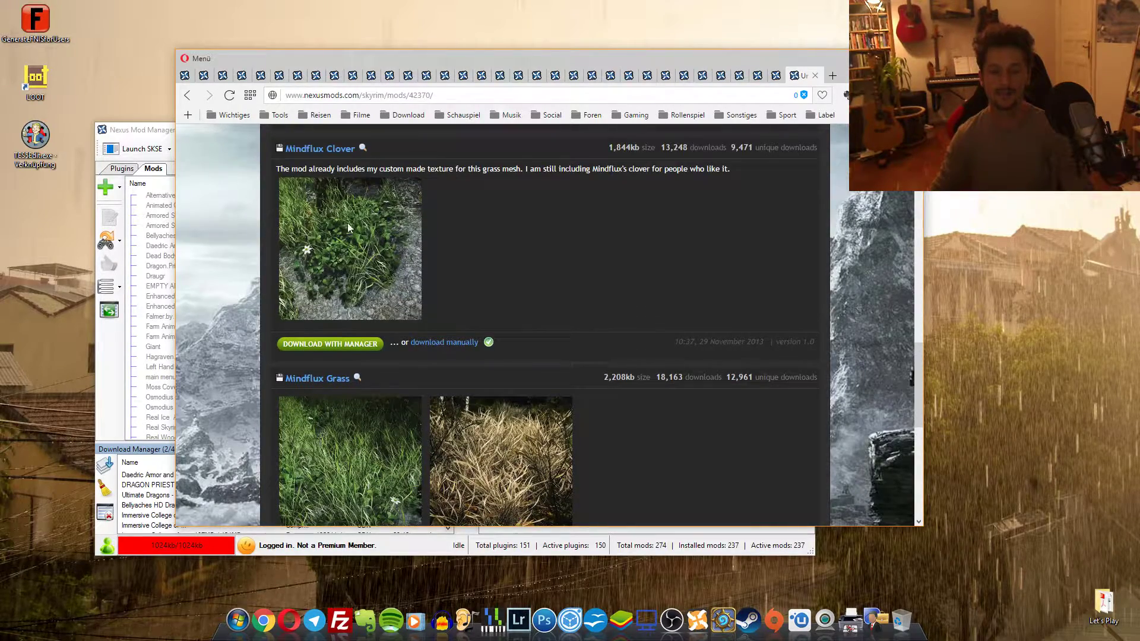
scroll(634, 194, up, 10)
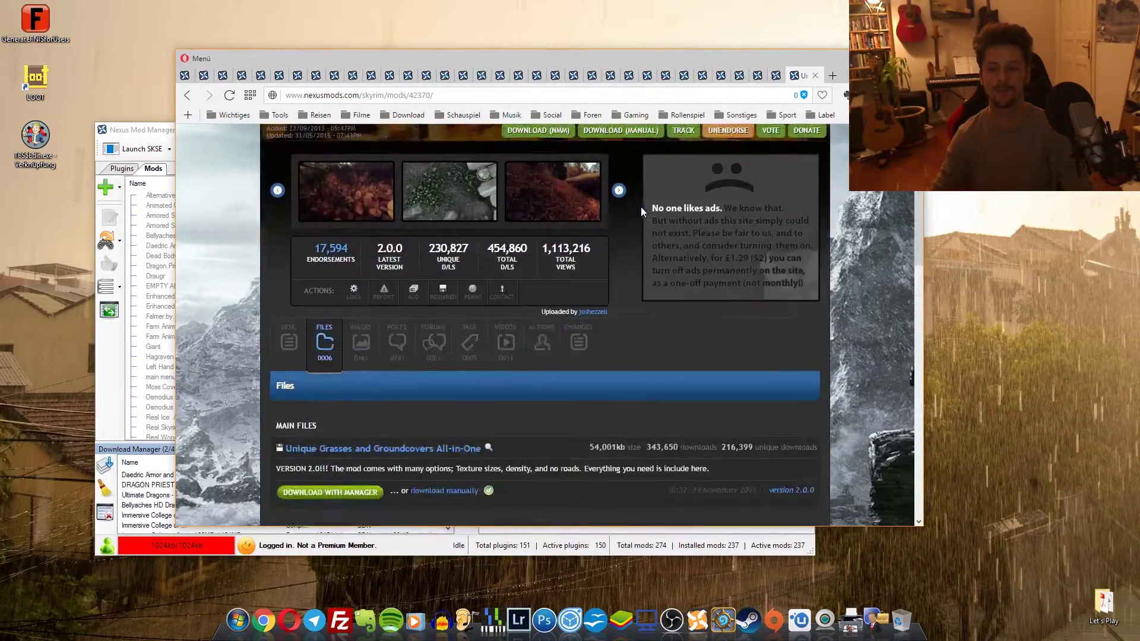
Switch to Nexus Mod Manager and install Alternative Stars 2K, overwriting all conflicting files.
scroll(640, 207, up, 4)
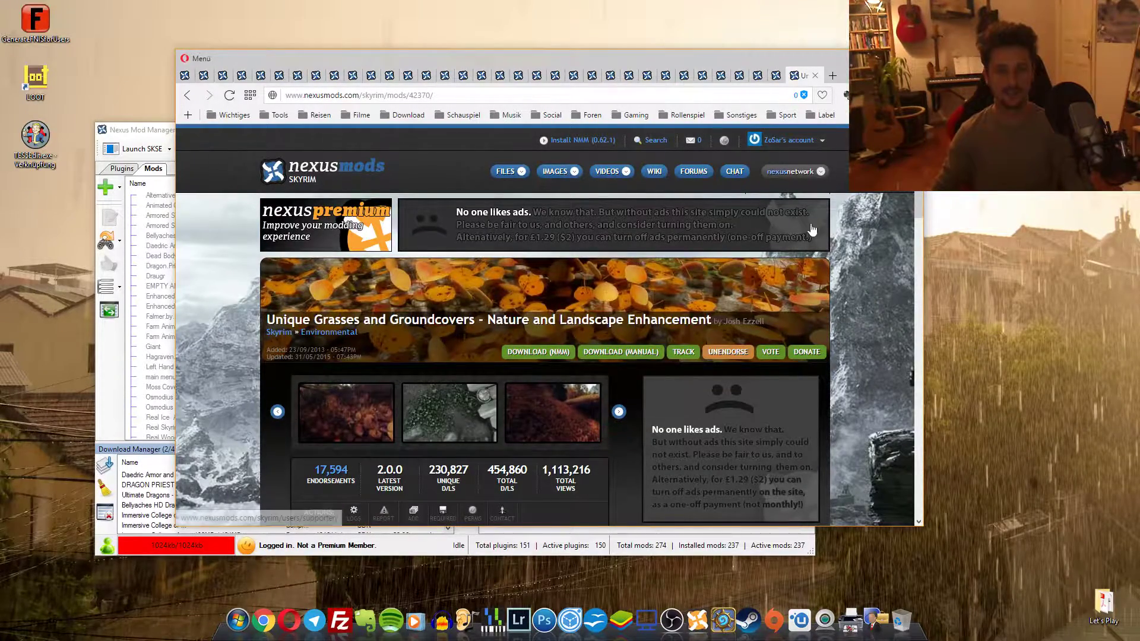
mouse_move(790, 172)
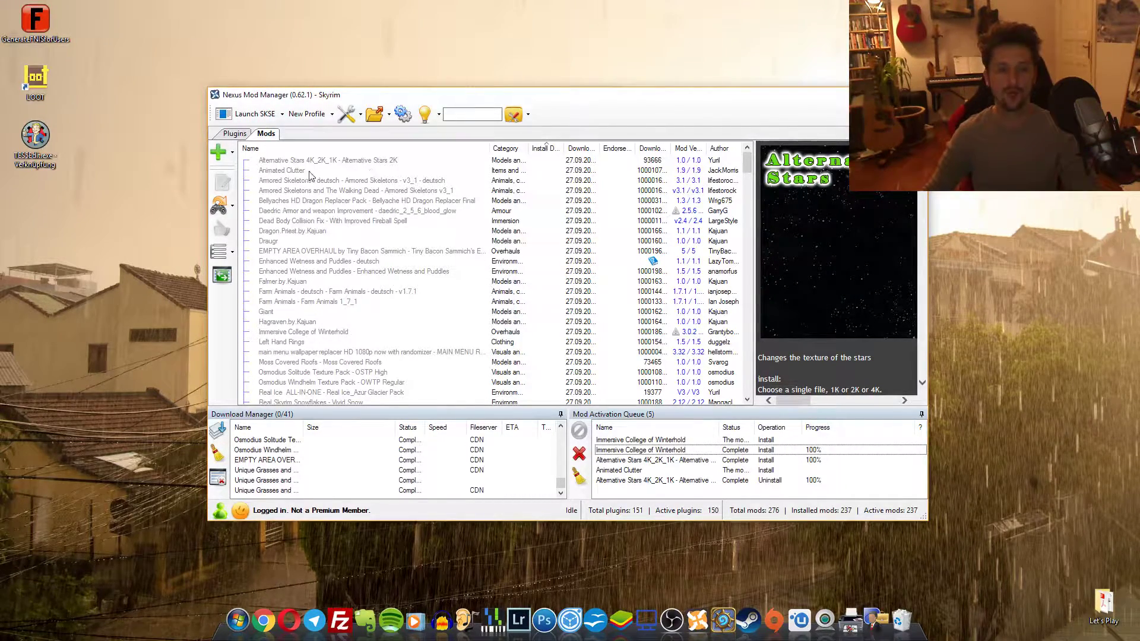
double_click(345, 161)
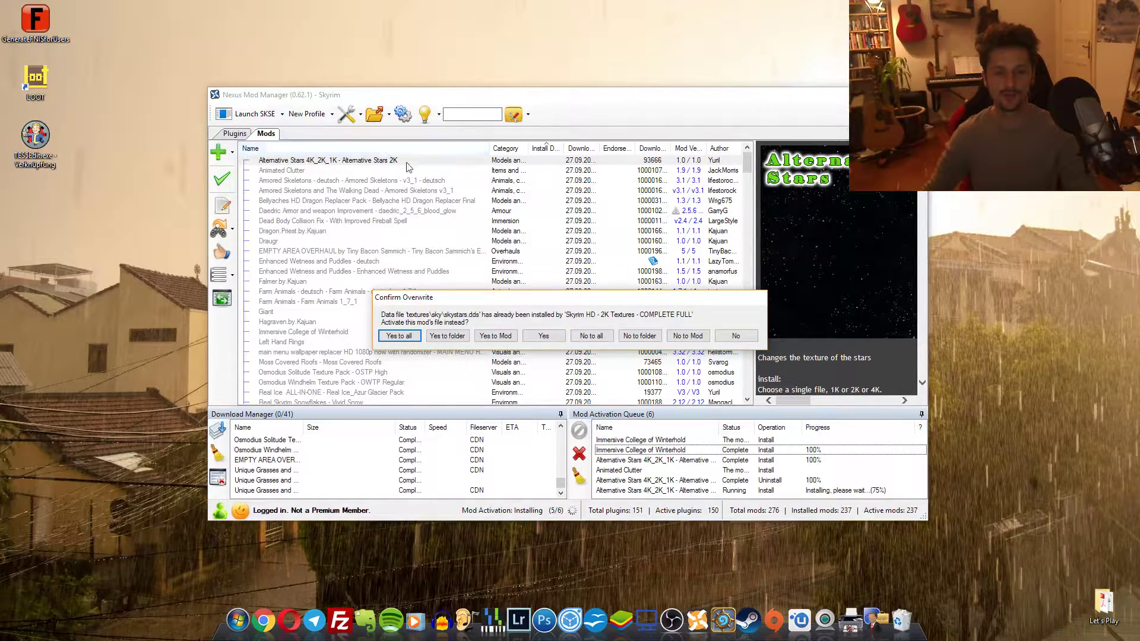
click(392, 336)
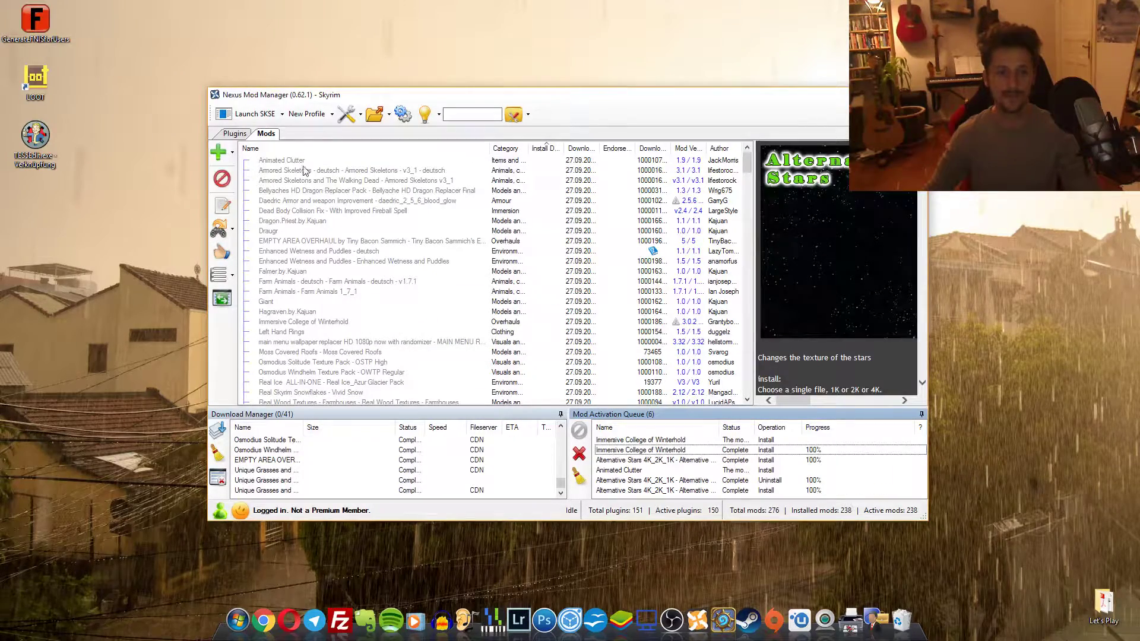
Install Animated Clutter with the Install everything option, overwriting all conflicting files.
click(291, 161)
double_click(292, 165)
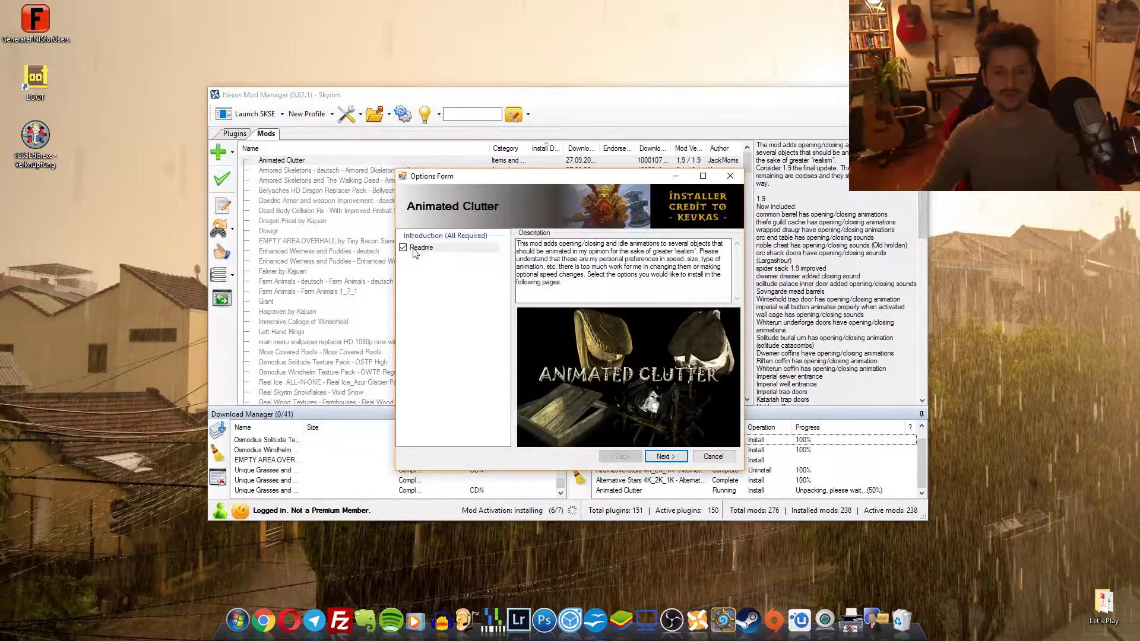
click(665, 462)
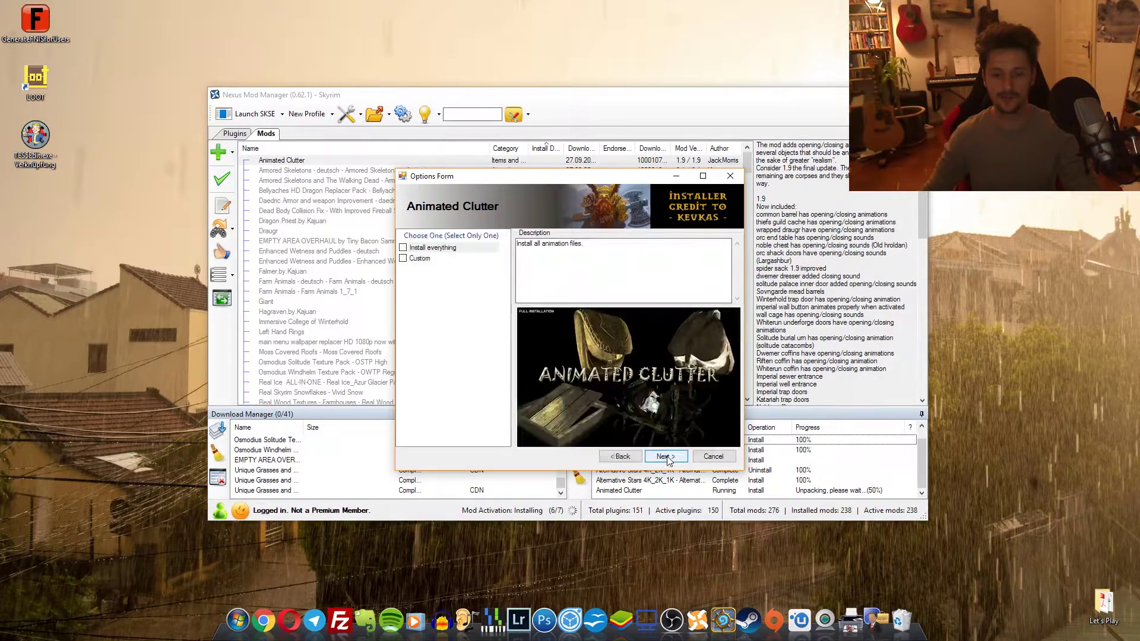
click(438, 250)
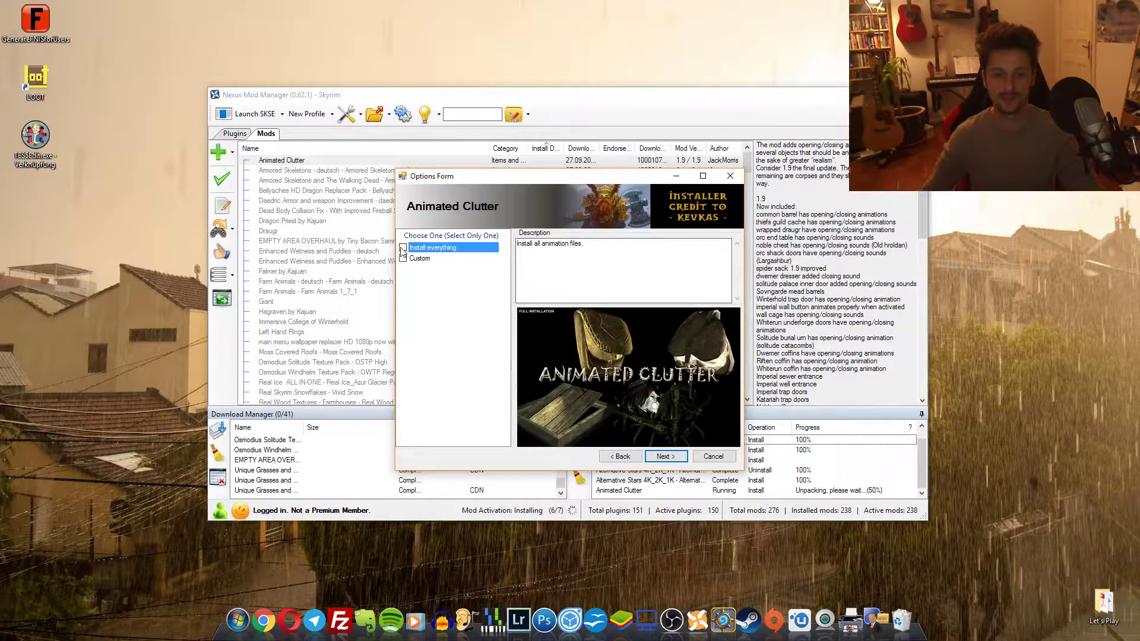
click(666, 460)
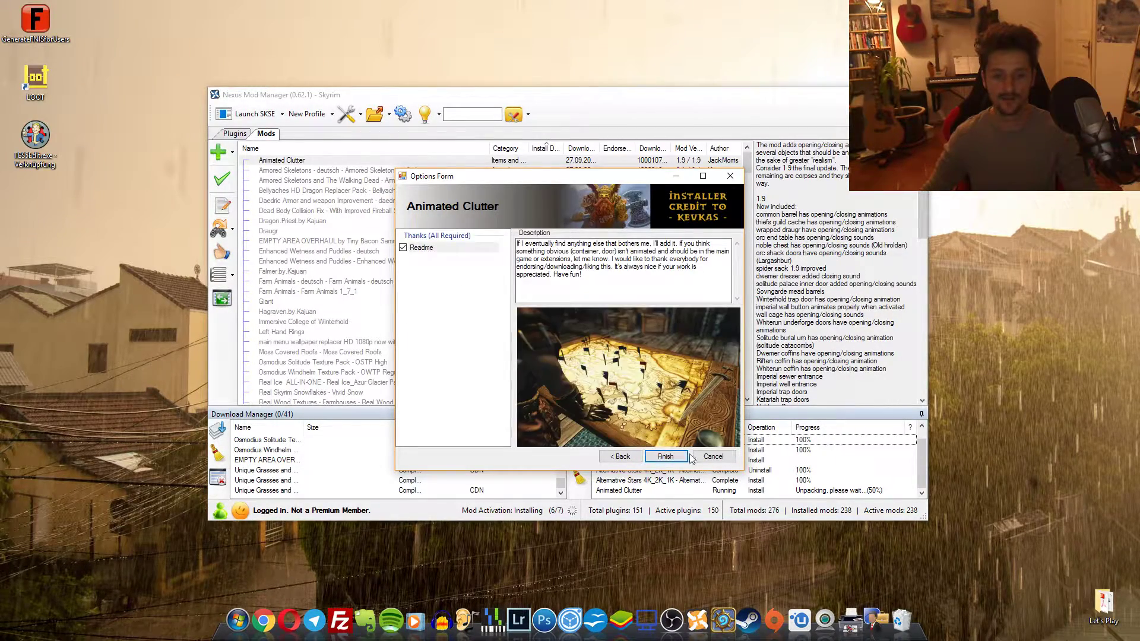
click(666, 458)
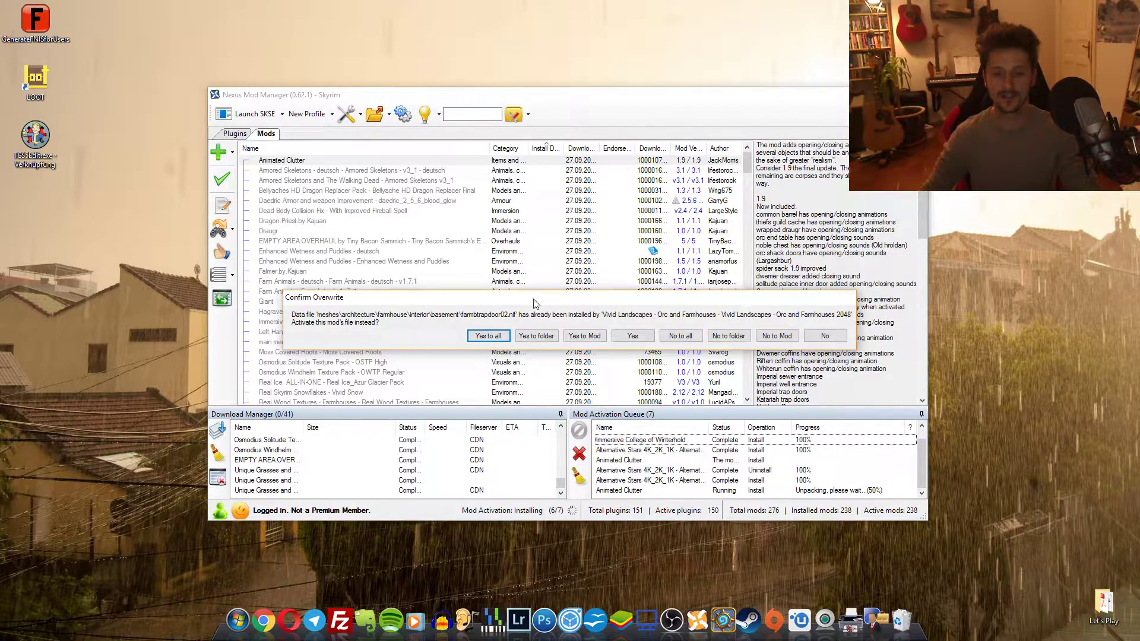
click(489, 336)
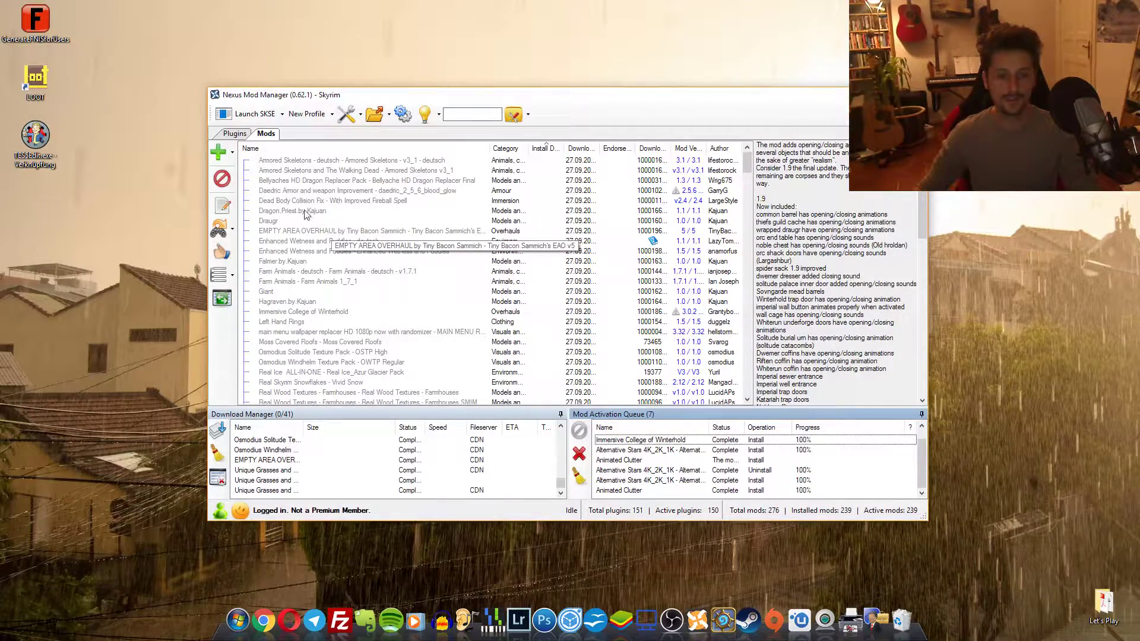
Install Daedric Armor and weapon Improvement (daedric_2_5_6_blood_glow) and Dead Body Collision Fix - With Improved Fireball Spell.
click(295, 191)
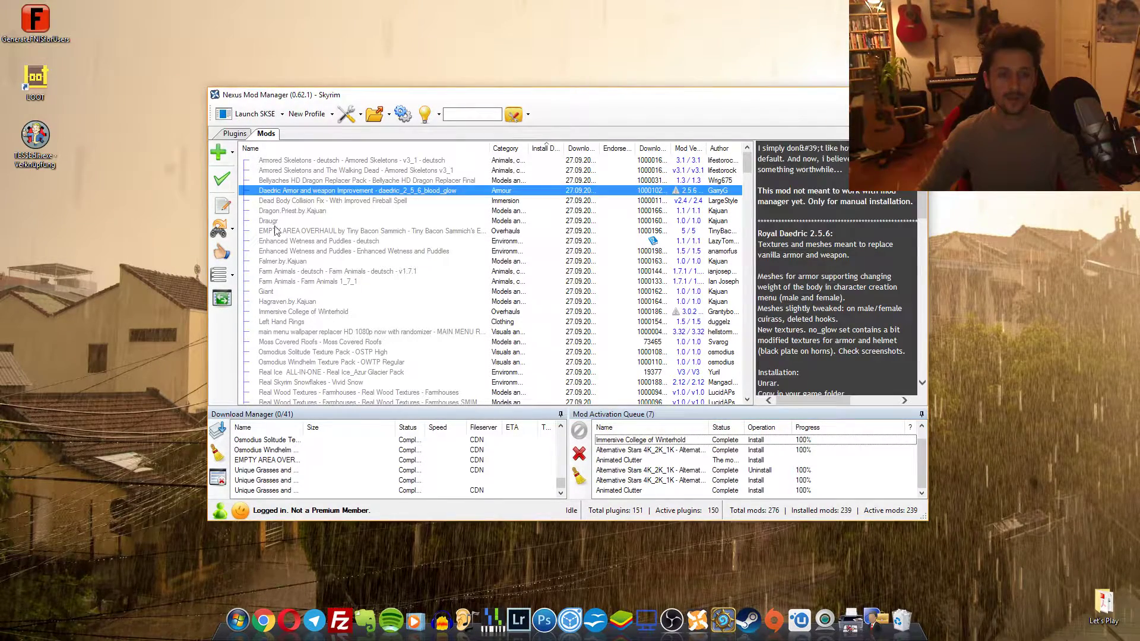
double_click(313, 194)
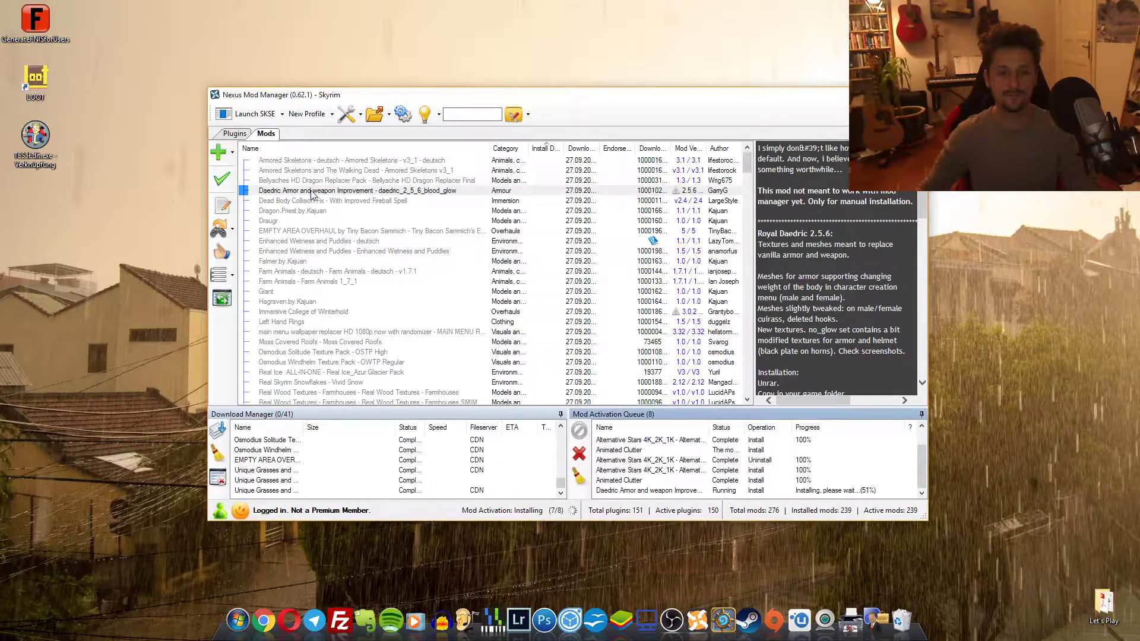
click(399, 336)
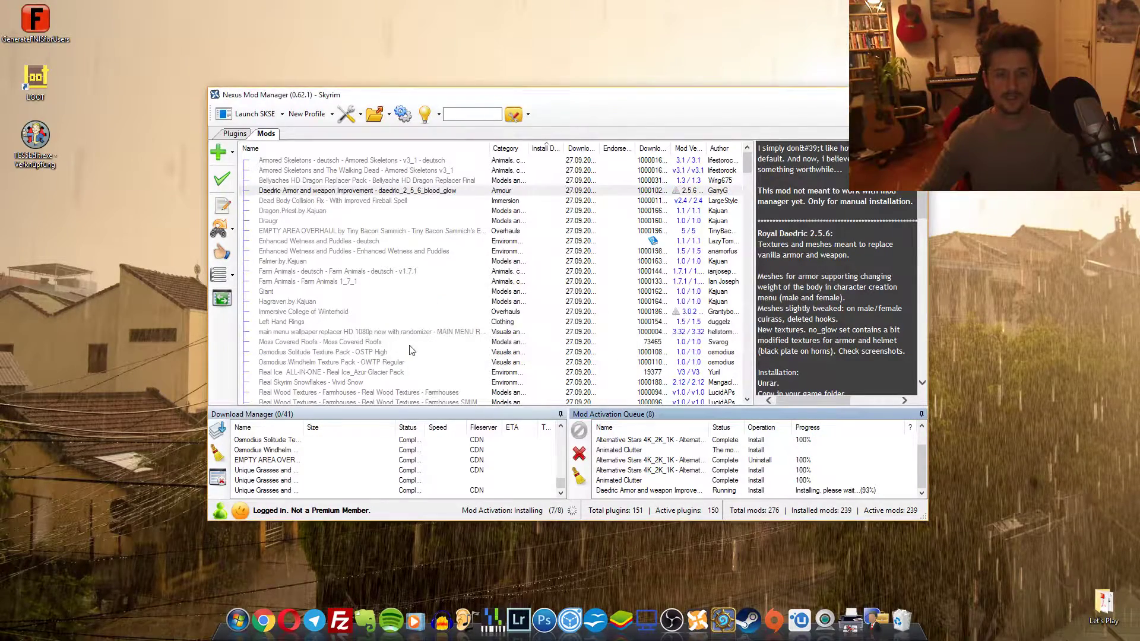
click(319, 192)
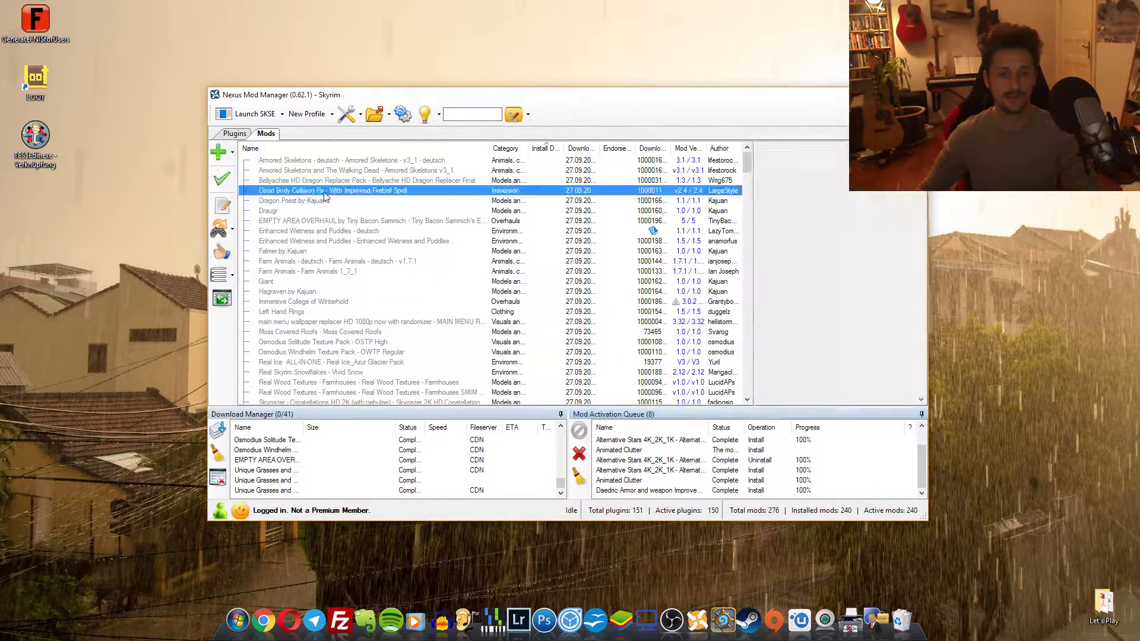
double_click(320, 190)
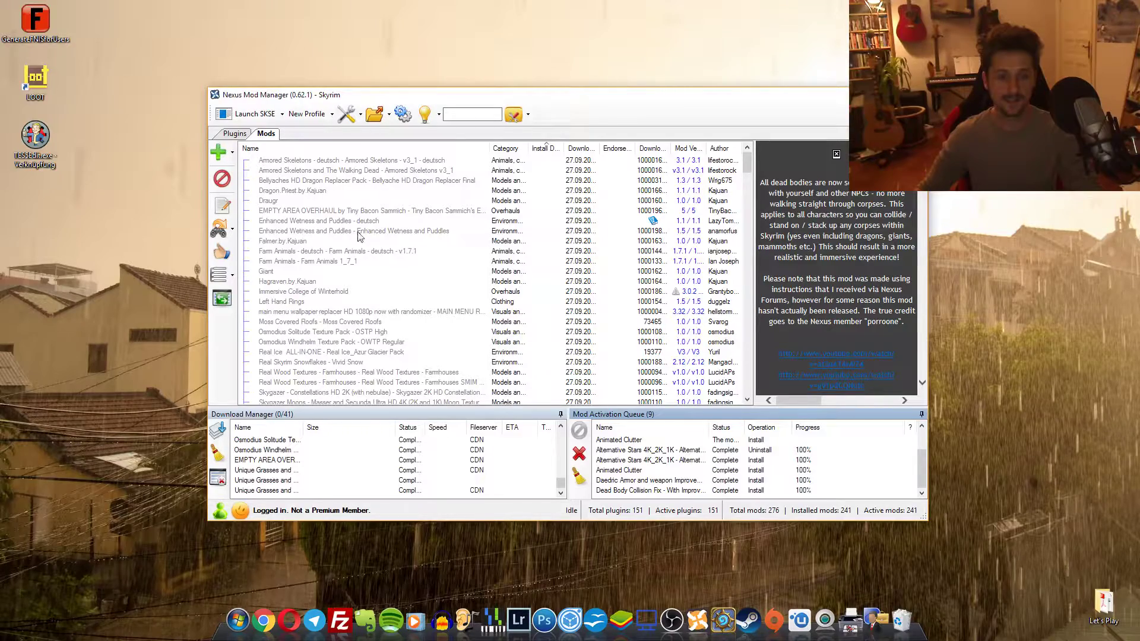
Install Farm Animals 1_7_1, followed by its German translation v1.7.1, overwriting all of the original mod's conflicting files.
click(346, 263)
key(Up)
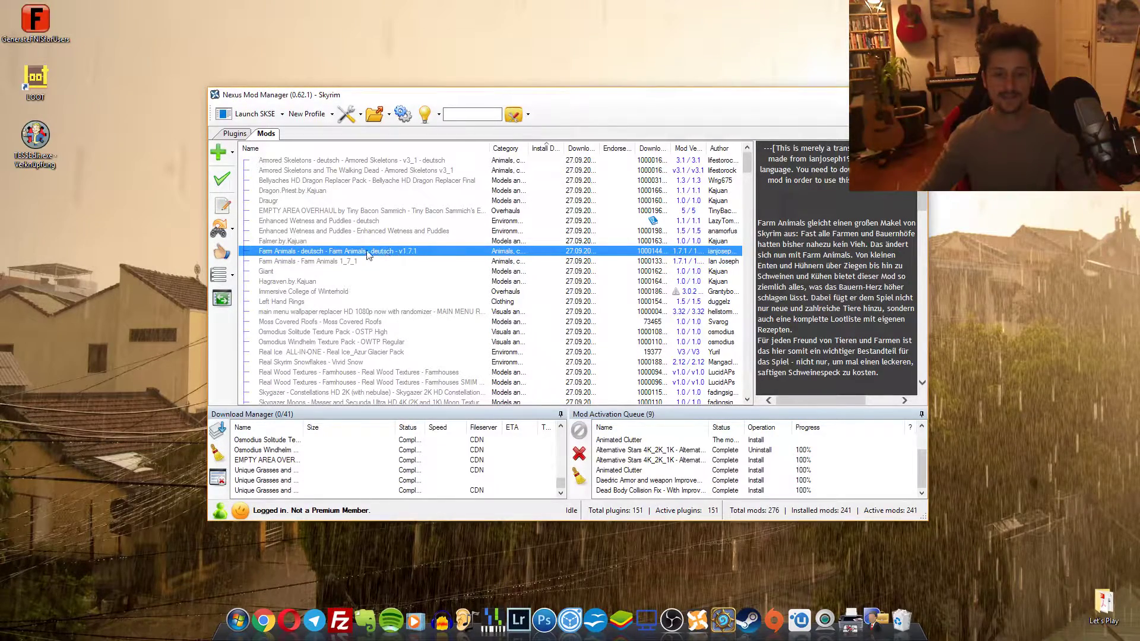
click(352, 263)
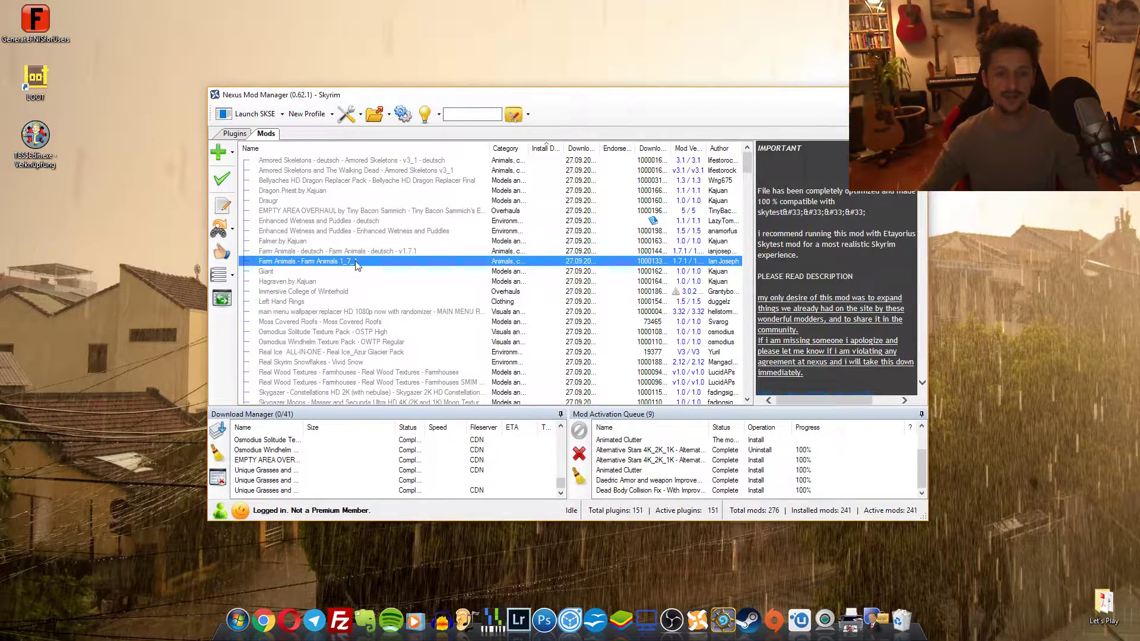
double_click(357, 265)
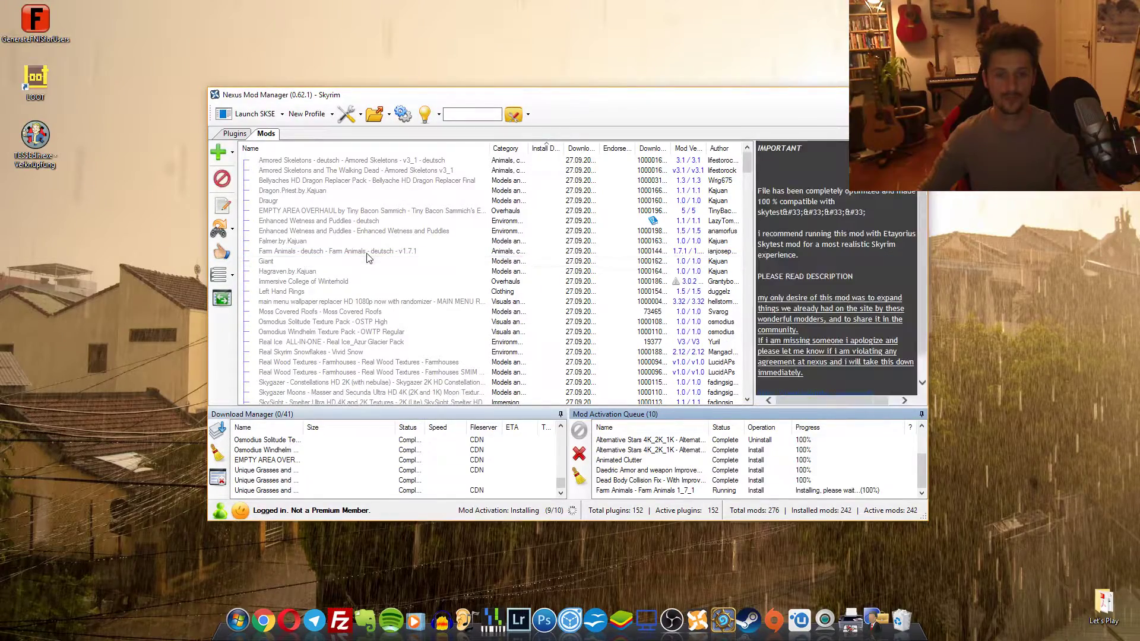
double_click(381, 251)
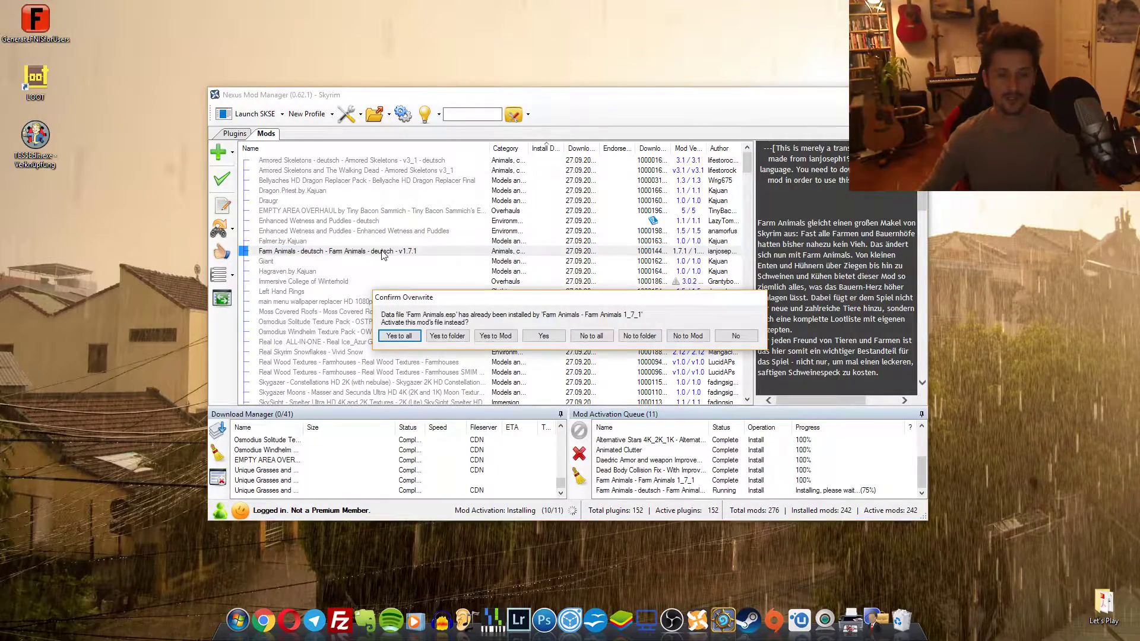
click(399, 337)
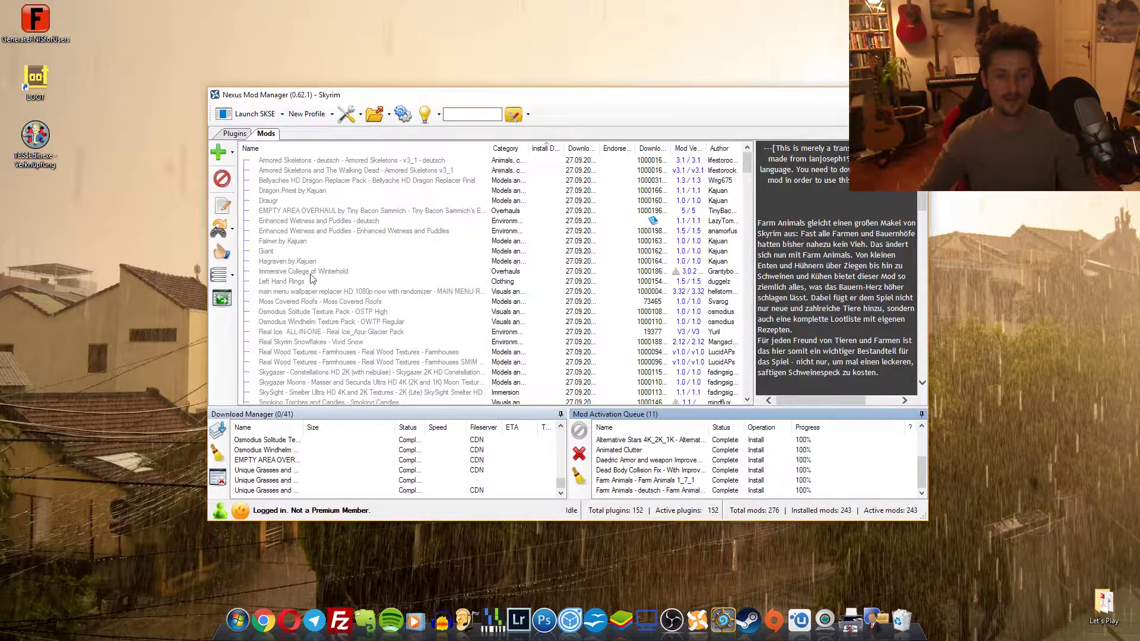
Start installing Immersive College of Winterhold and enlarge its options form and option list to show the full option names.
click(309, 274)
double_click(336, 272)
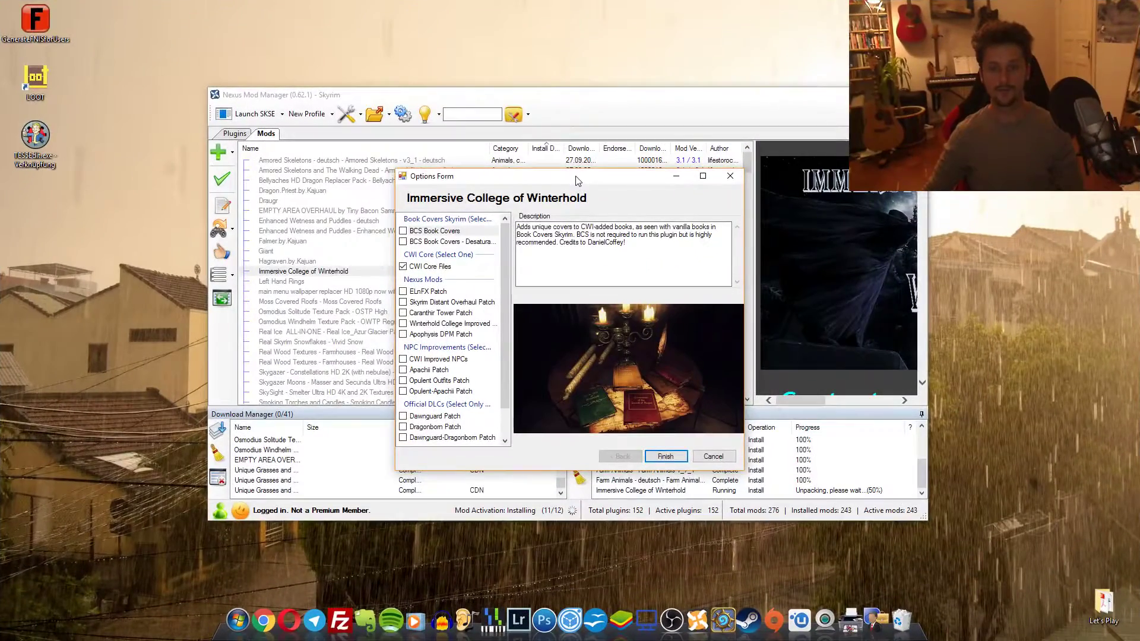
drag(528, 134, 480, 60)
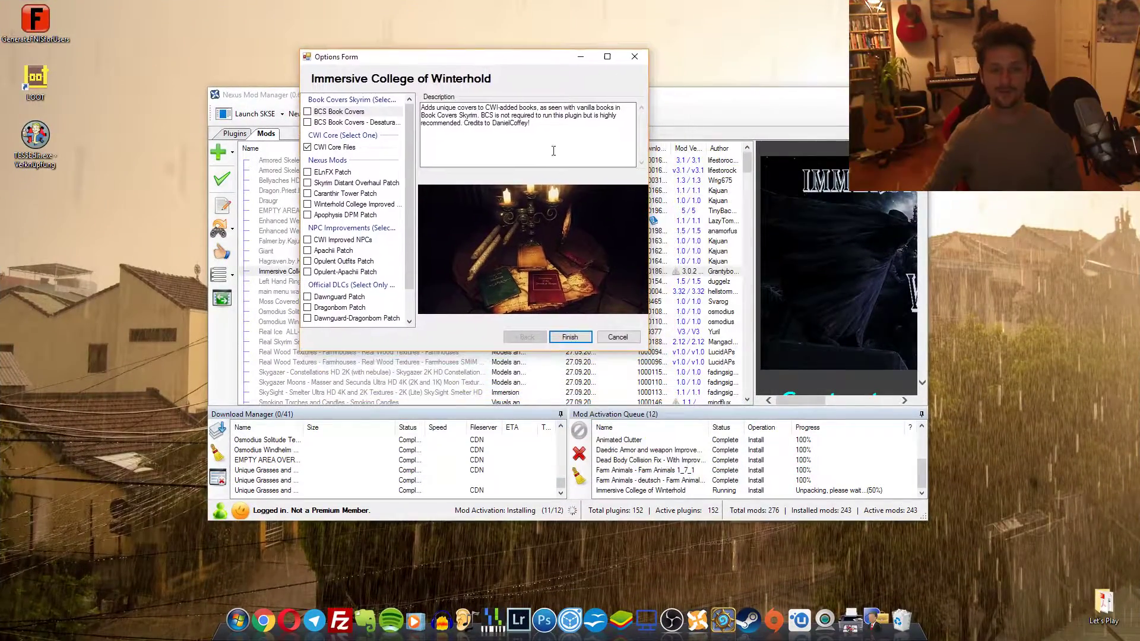
drag(644, 350, 921, 462)
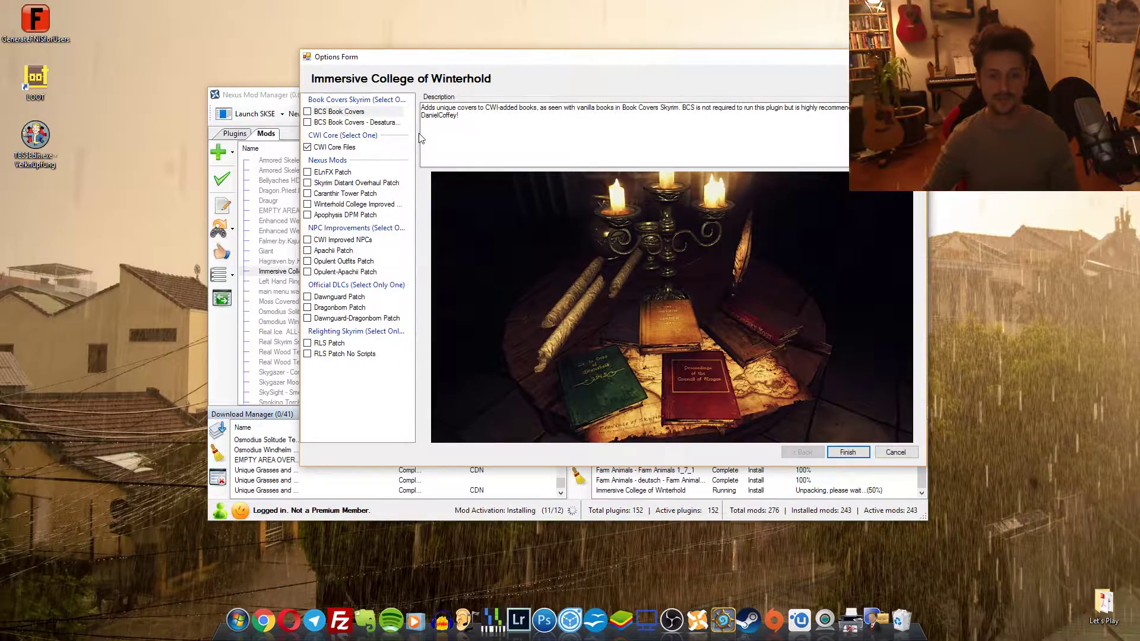
drag(417, 131, 487, 132)
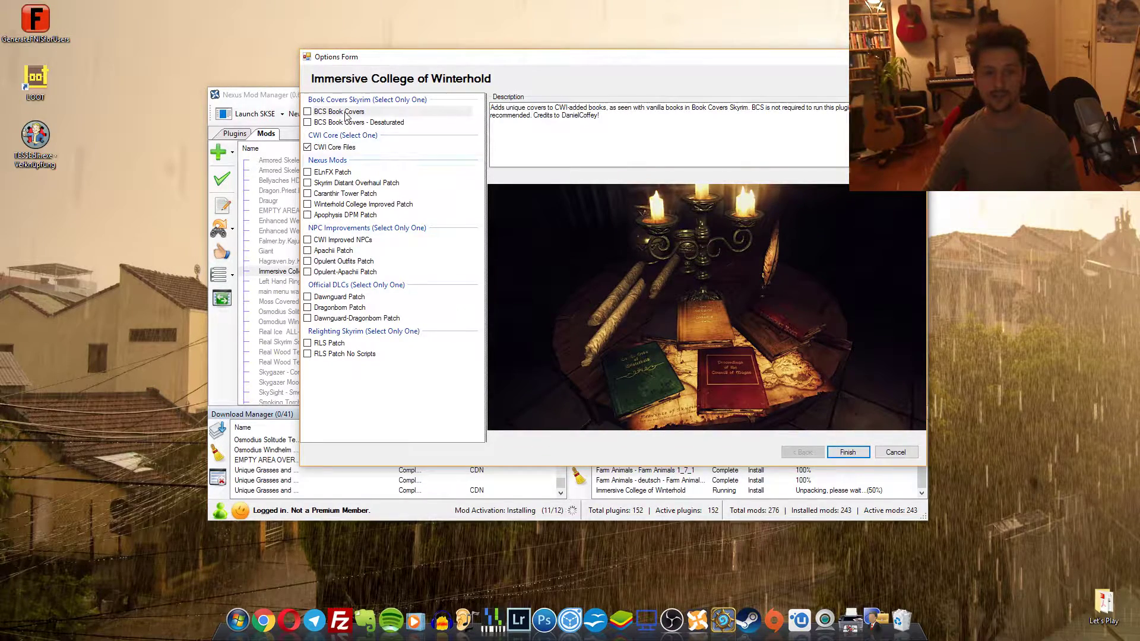
Compare the two book cover options and choose BCS Book Covers - Desaturated.
click(368, 115)
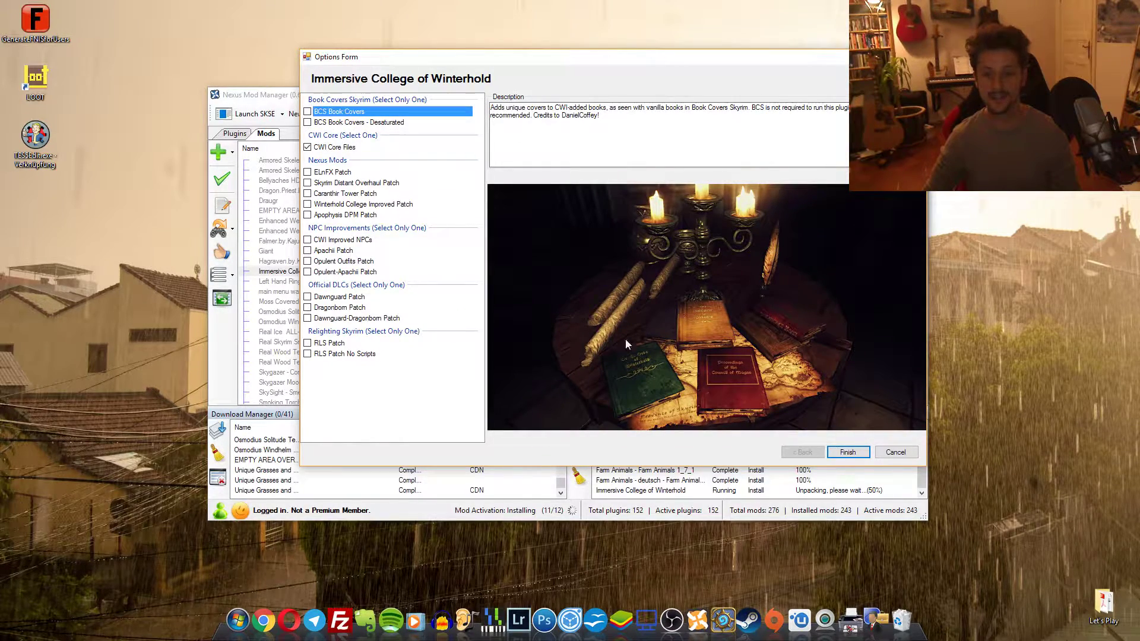
click(380, 122)
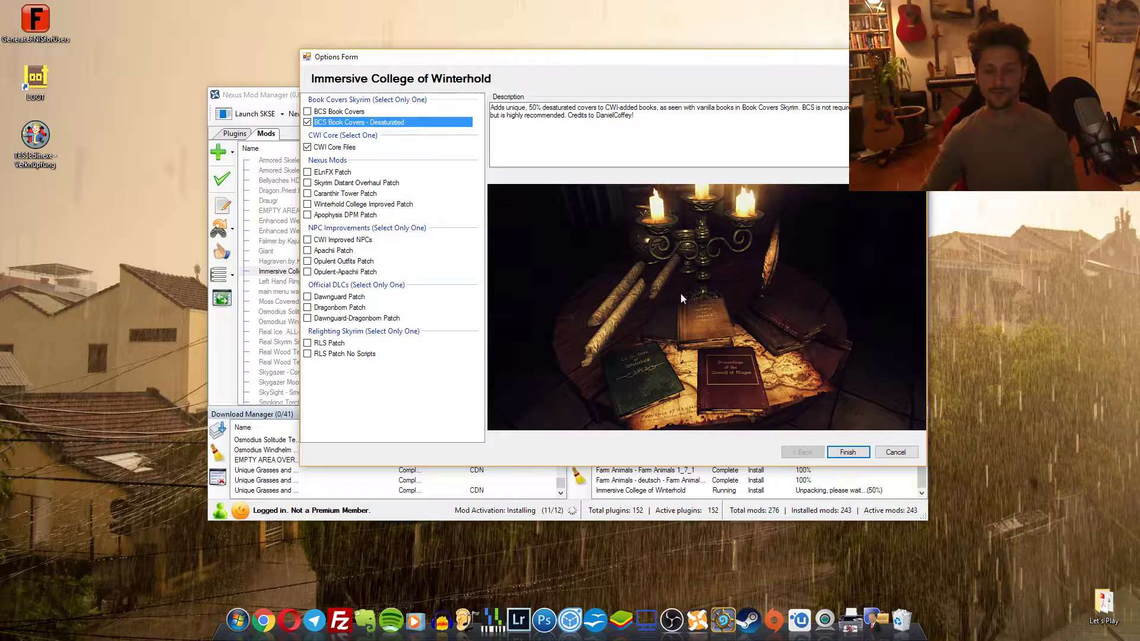
click(351, 113)
click(353, 122)
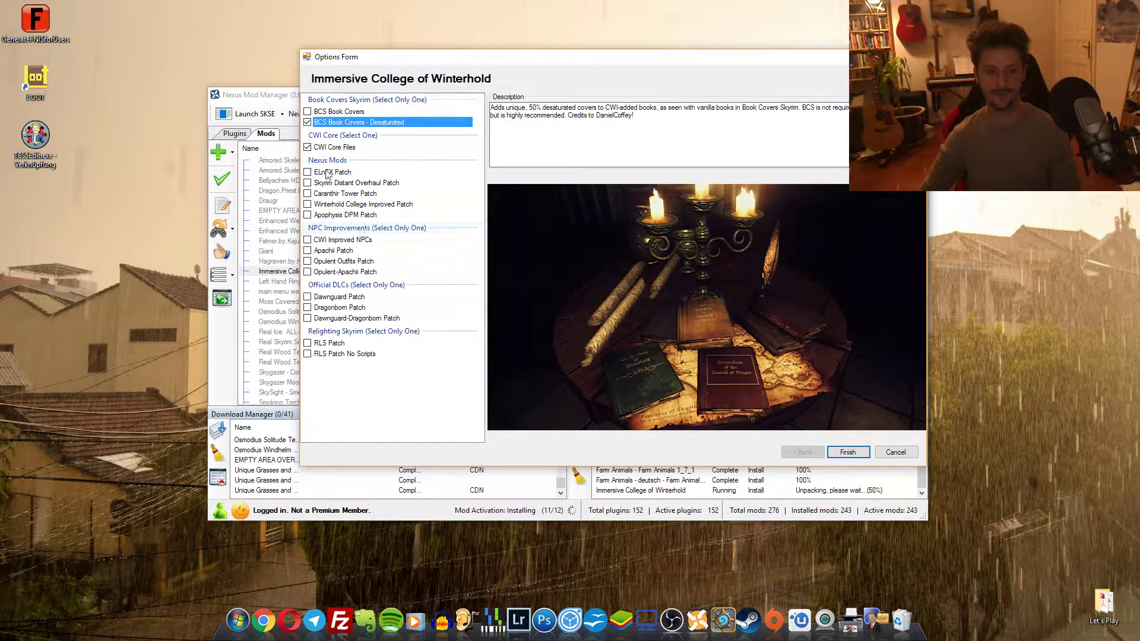
Keep the CWI Core Files and enable the Skyrim Distant Overhaul Patch and the Apophysis DPM Patch.
click(336, 151)
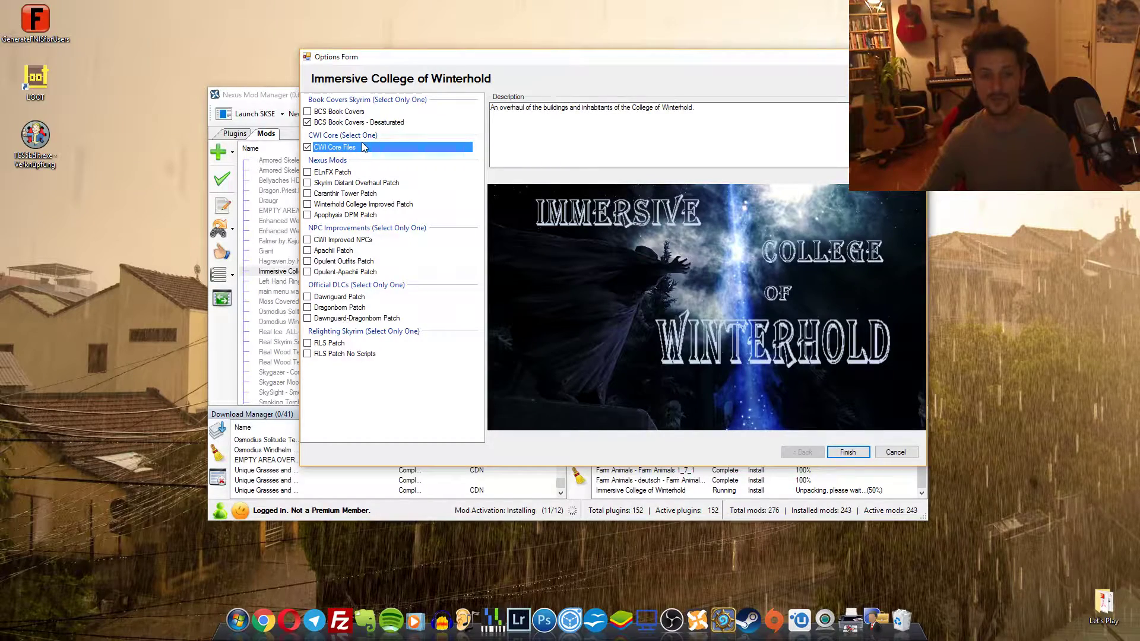
click(357, 184)
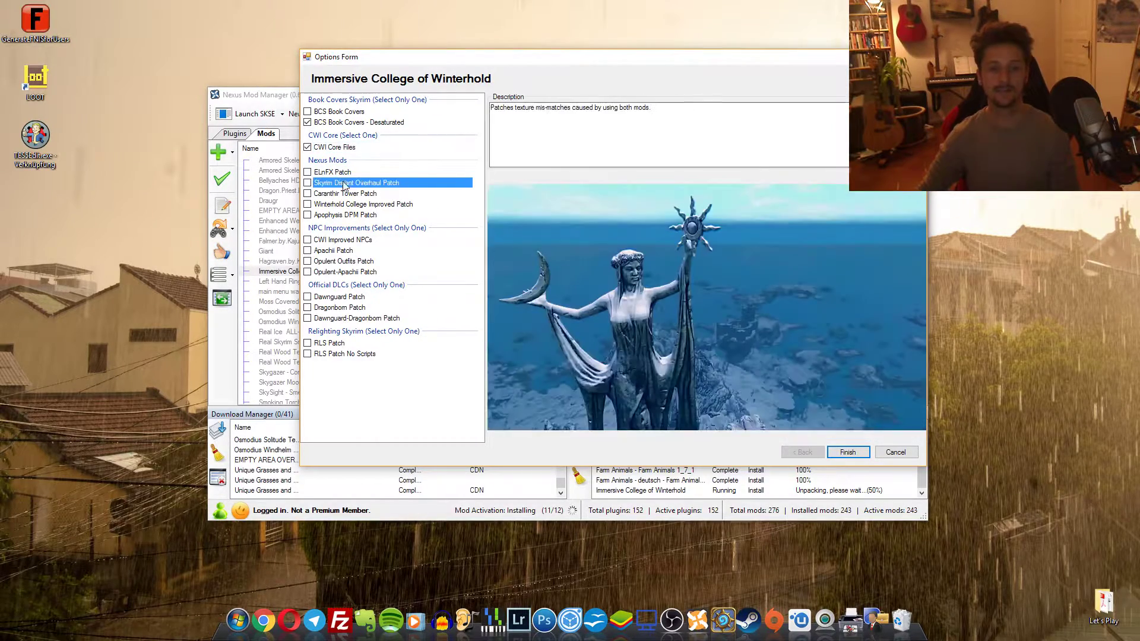
click(308, 184)
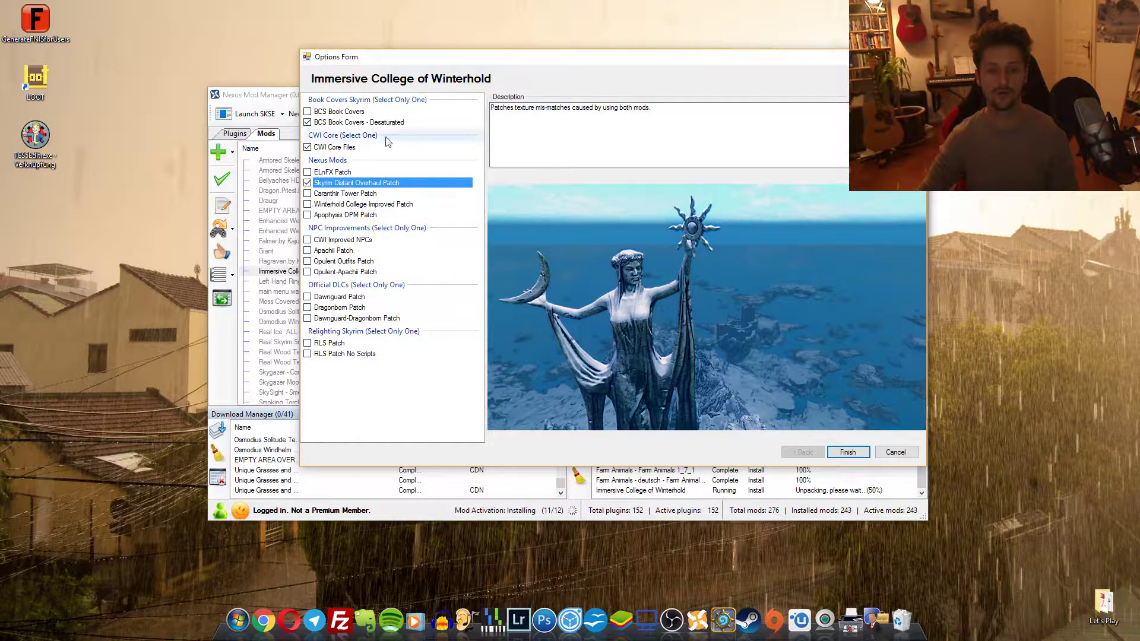
click(339, 217)
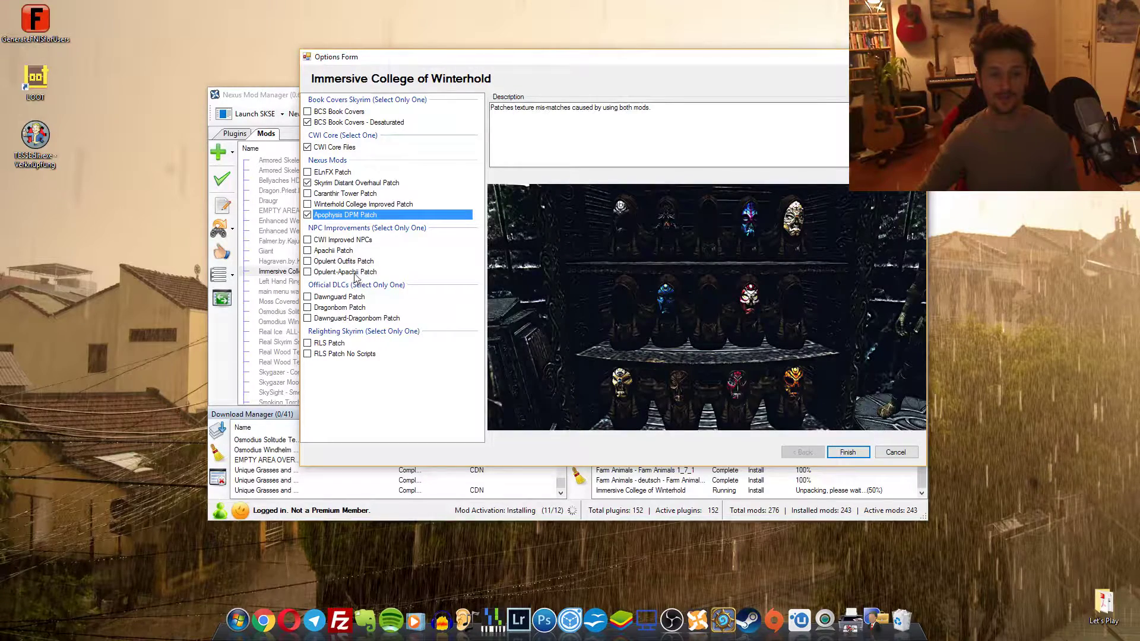
Compare the previews of the NPC improvement patches and select the Opulent-Apachii Patch.
click(307, 272)
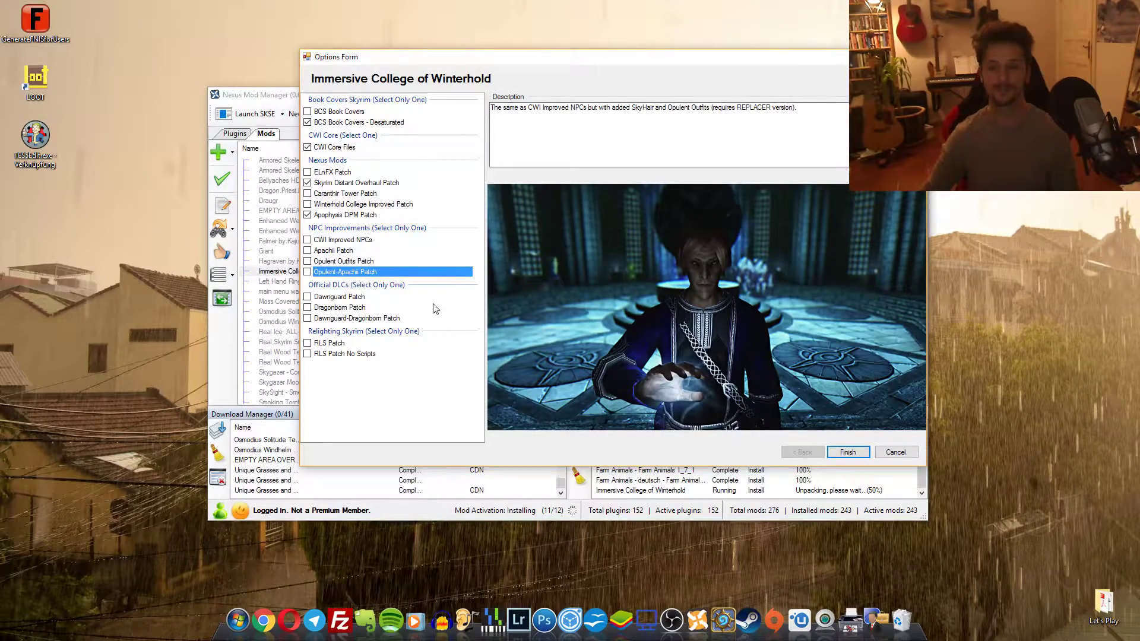
click(337, 251)
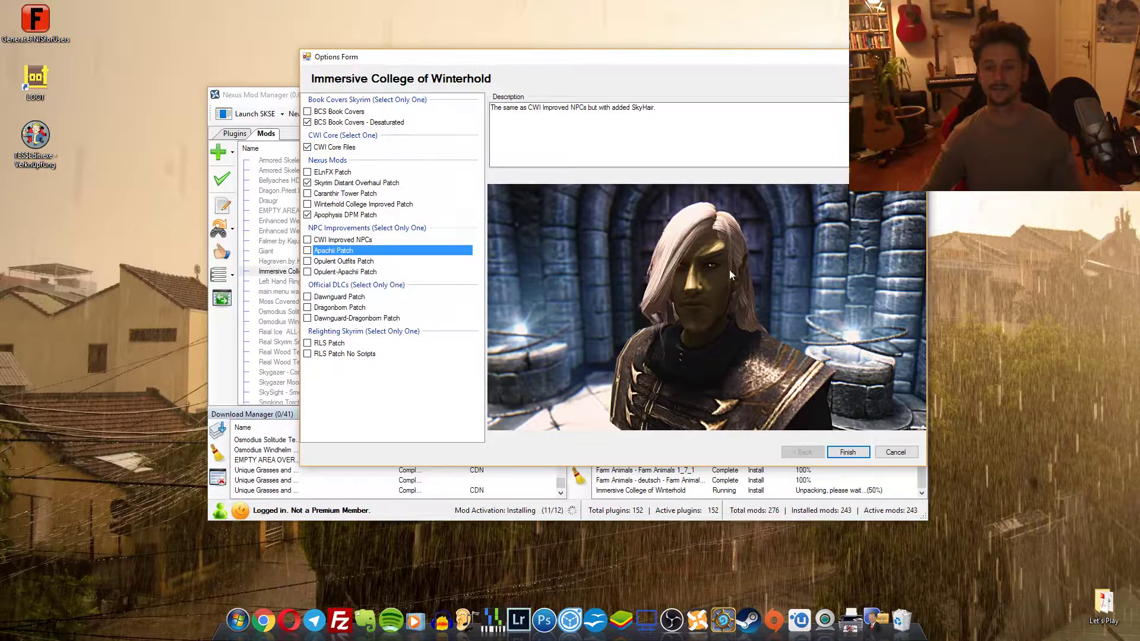
click(341, 262)
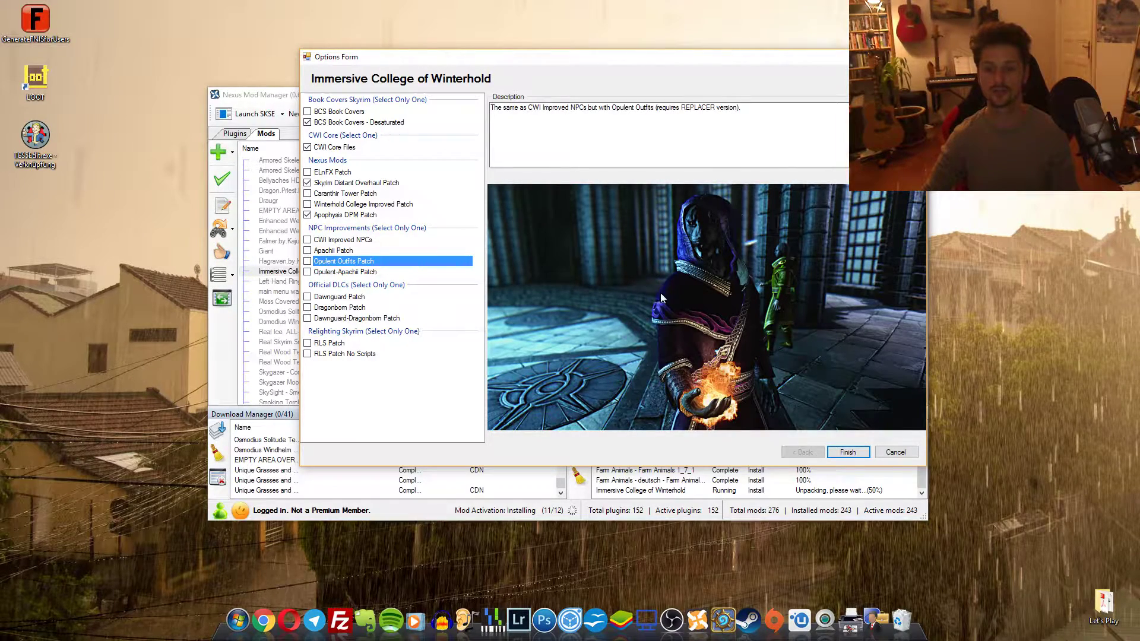
click(327, 272)
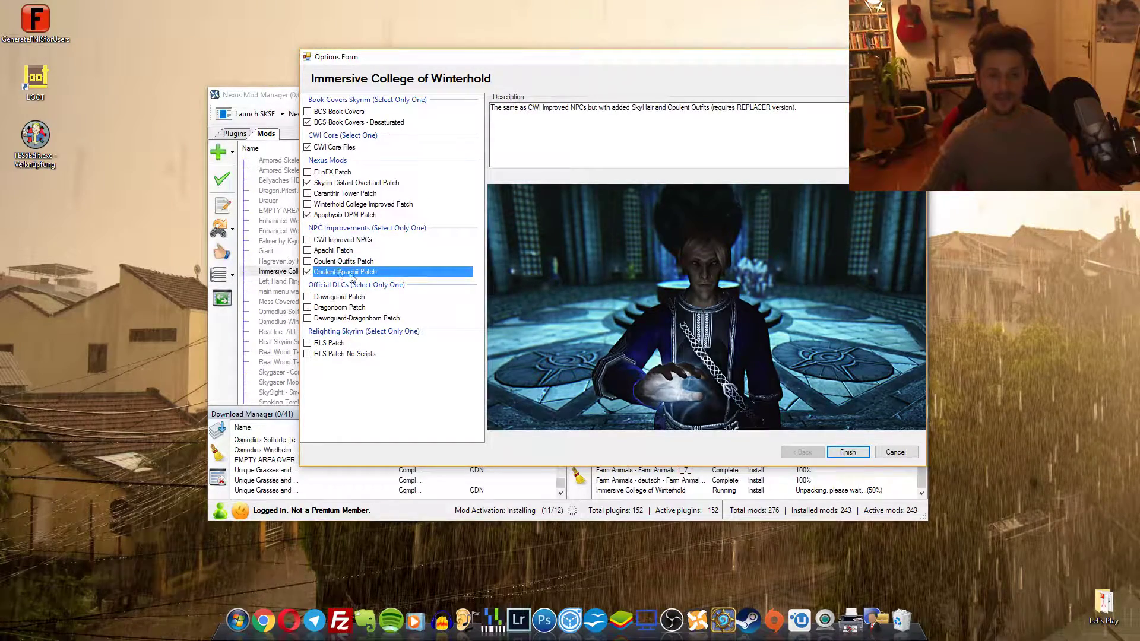
Check the Dawnguard and Dragonborn patch descriptions, leave both disabled, and install Immersive College of Winterhold, overwriting all conflicting files.
click(345, 298)
click(347, 309)
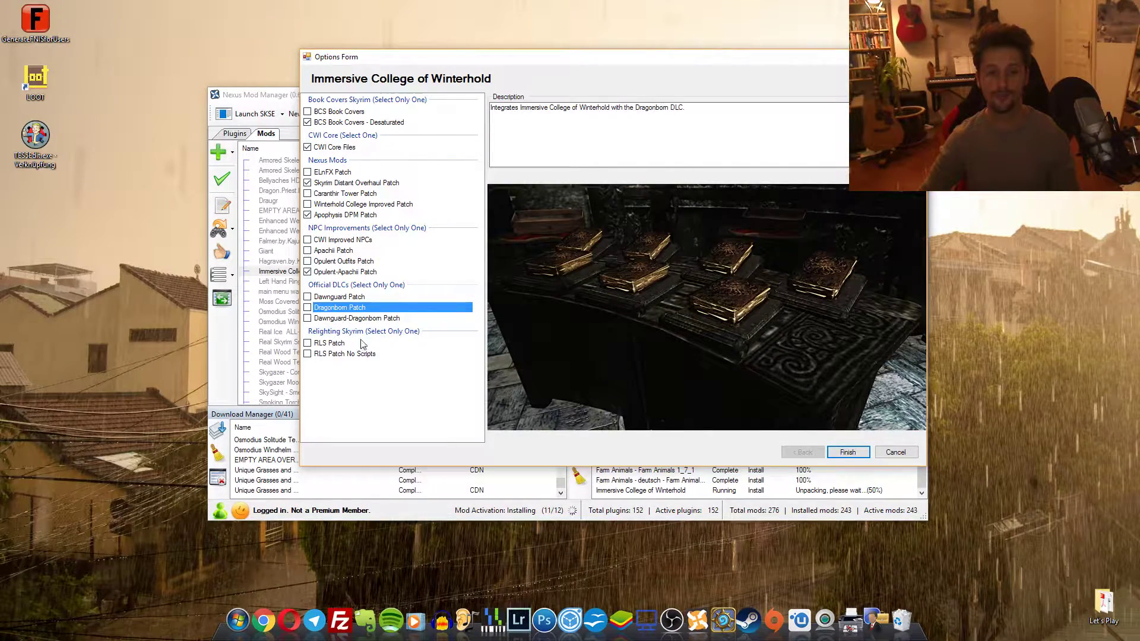
click(847, 452)
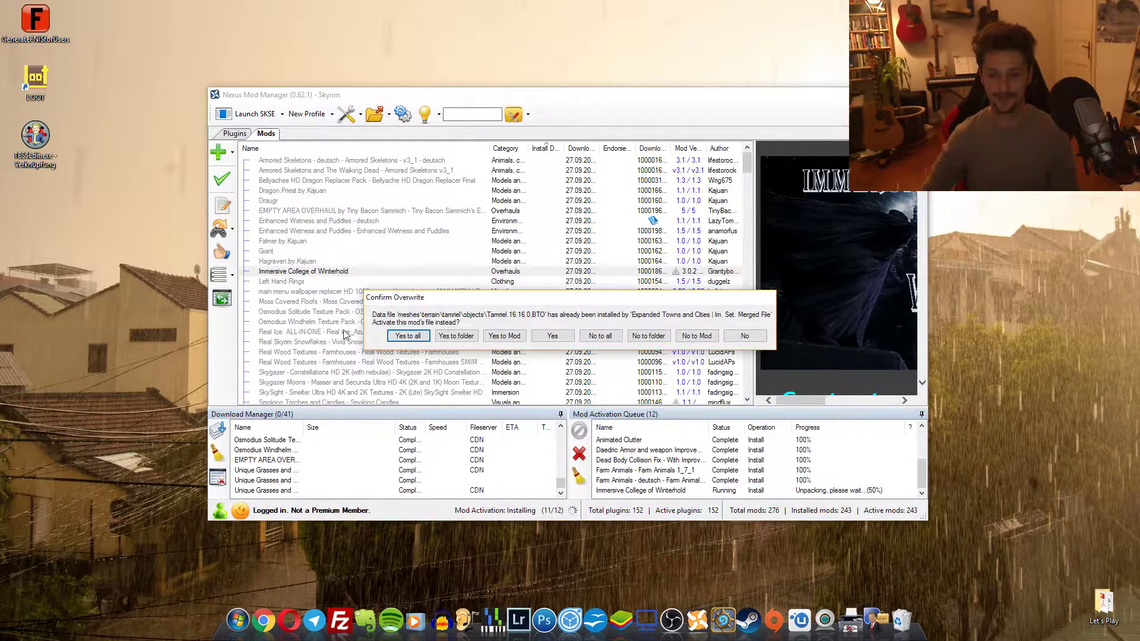
click(402, 341)
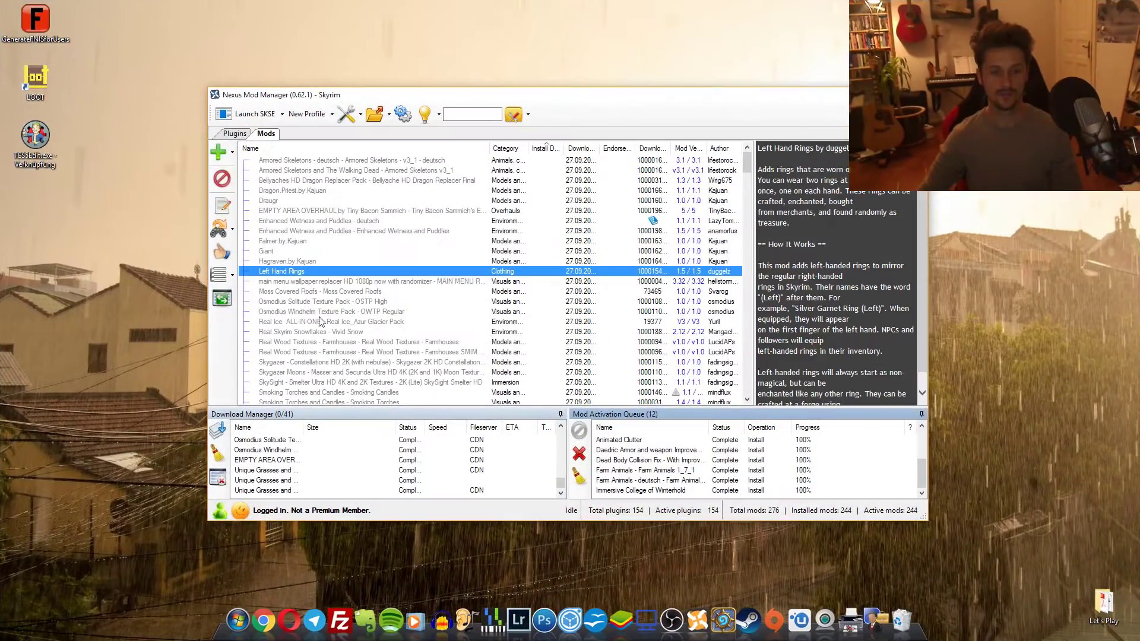
Install Left Hand Rings without the Dawnguard option, and install the main menu wallpaper replacer HD 1080p with randomizer.
double_click(306, 272)
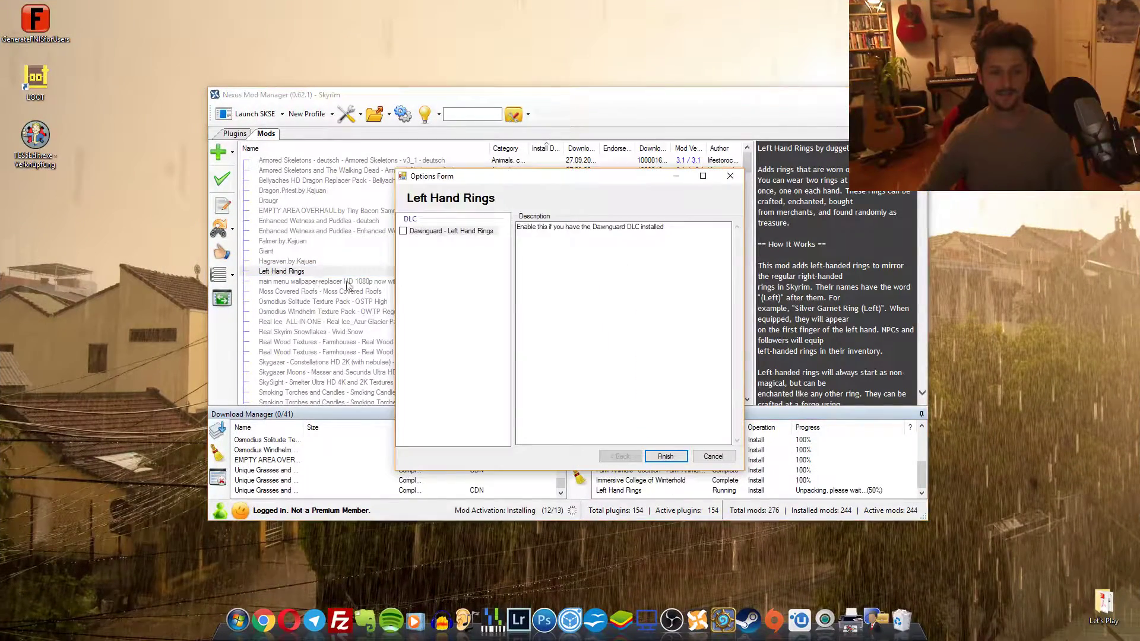
click(666, 457)
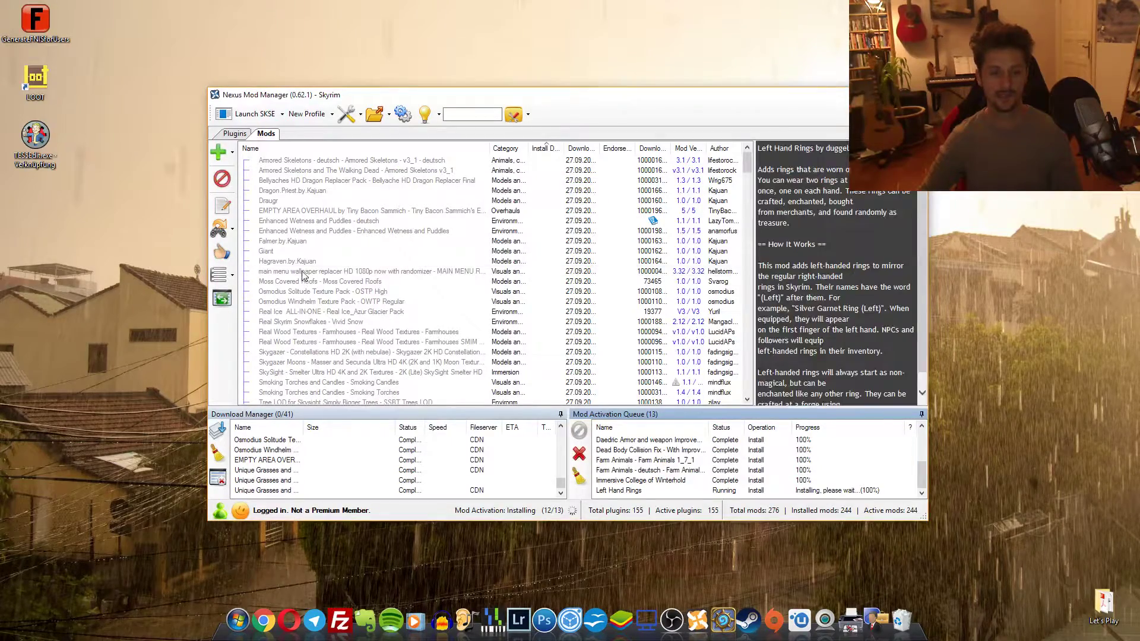
click(303, 272)
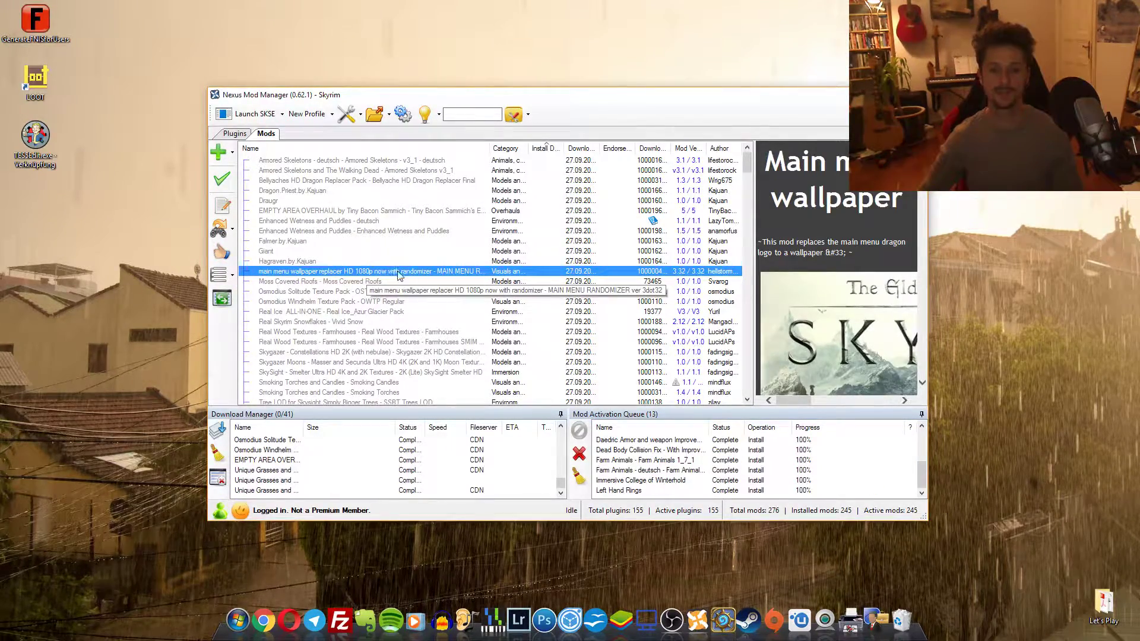
double_click(395, 274)
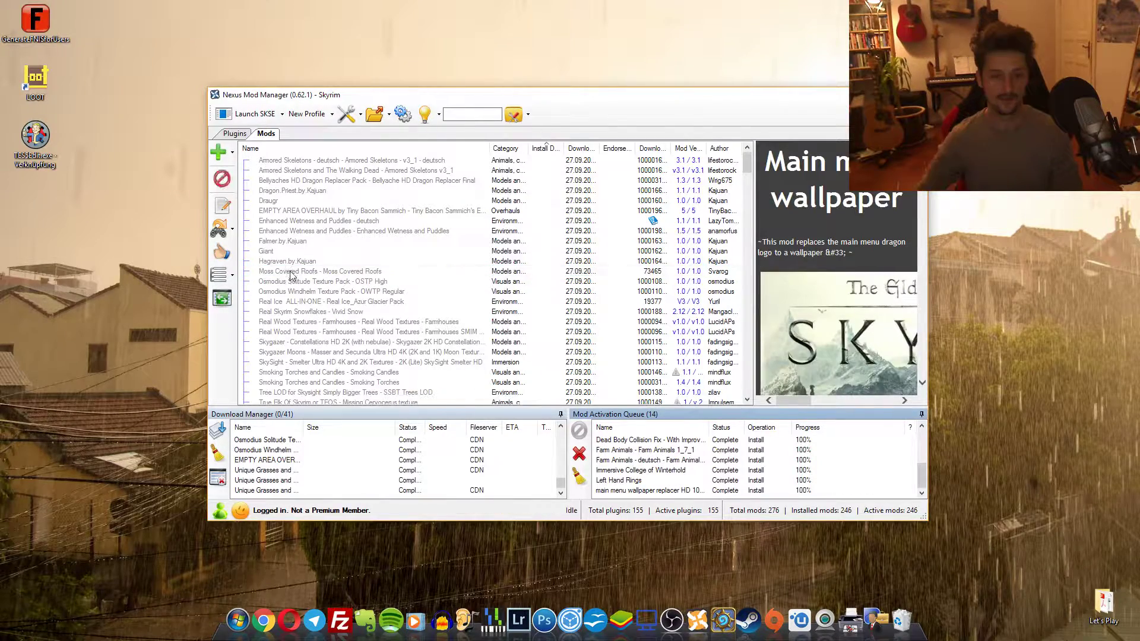
Install the Moss Covered Roofs mod and let it overwrite all files already installed by other mods.
click(356, 272)
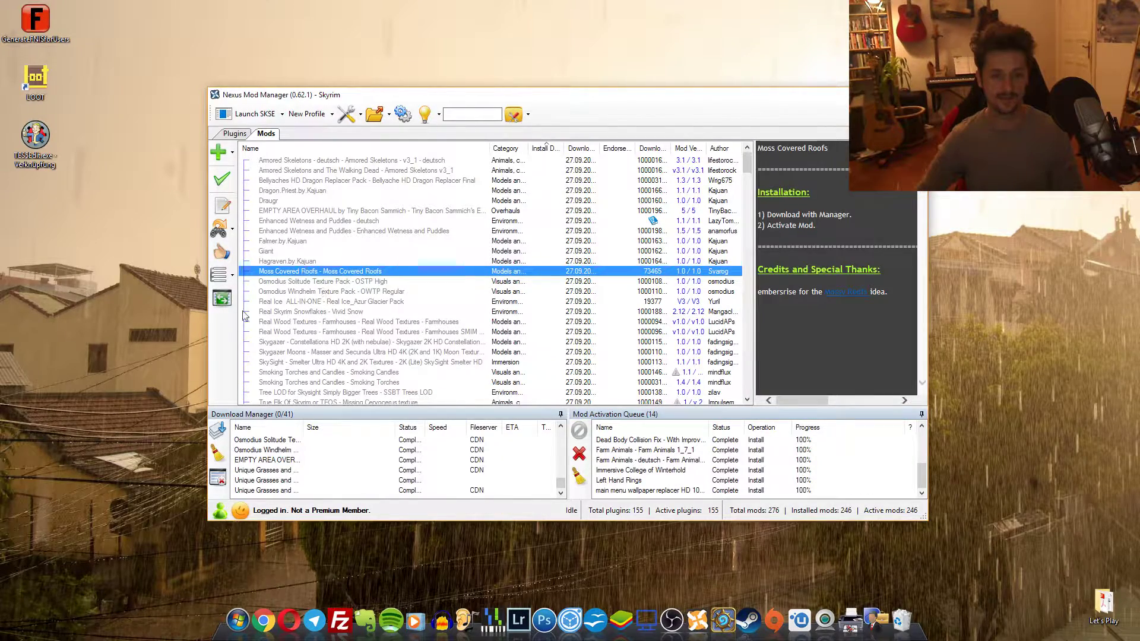
double_click(363, 272)
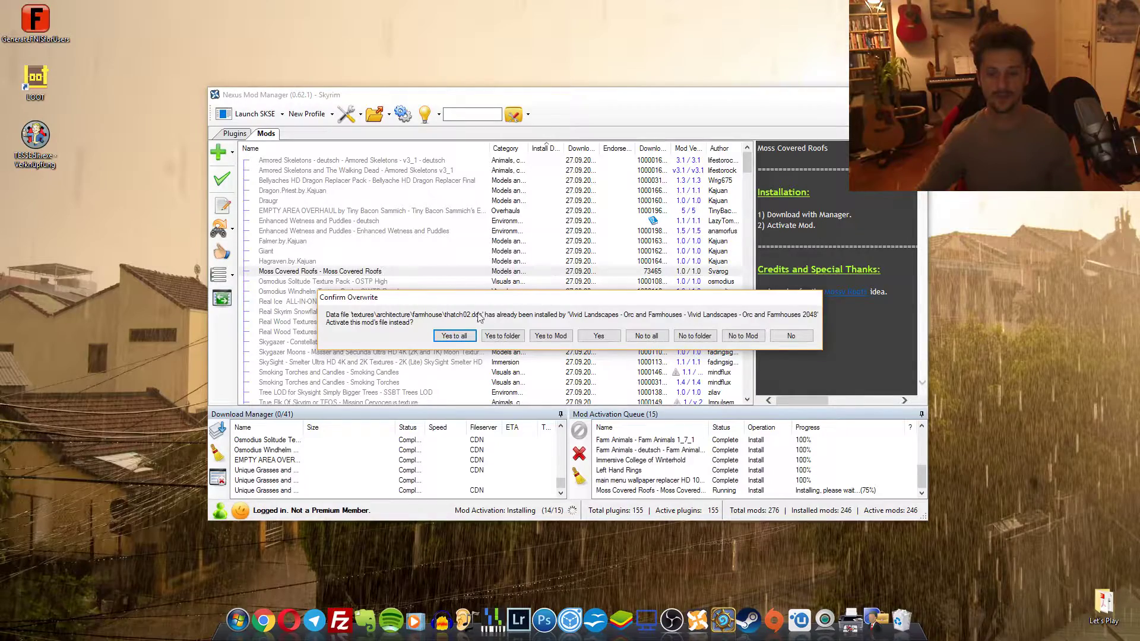
click(467, 340)
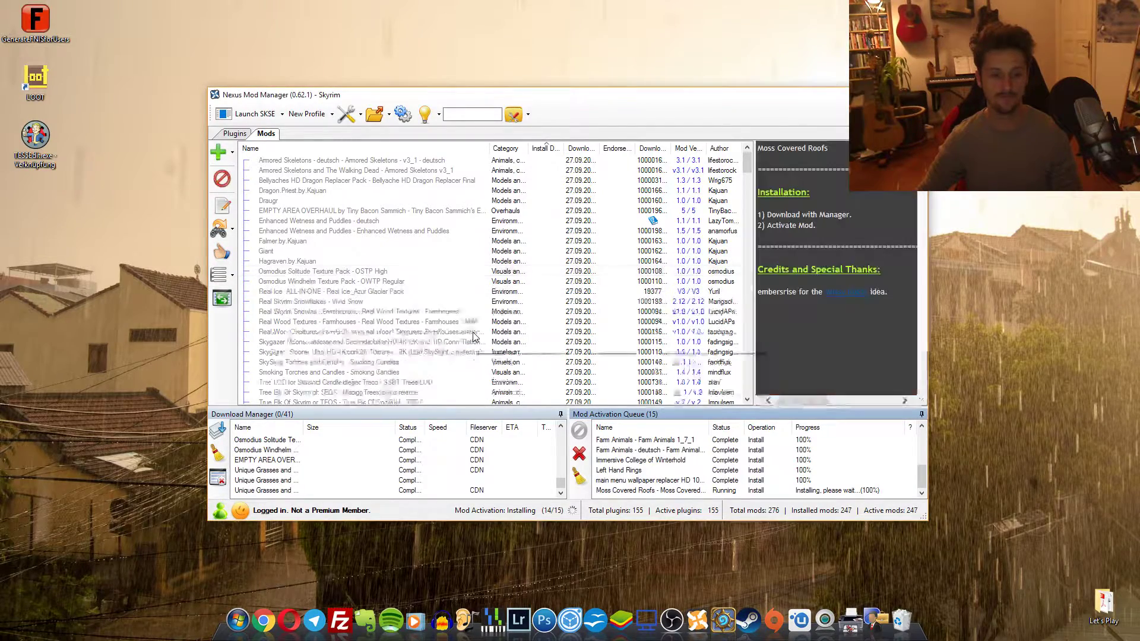
Install Real Ice ALL-IN-ONE with the Azur Glacier Pack and let it overwrite all conflicting files.
click(317, 292)
double_click(340, 291)
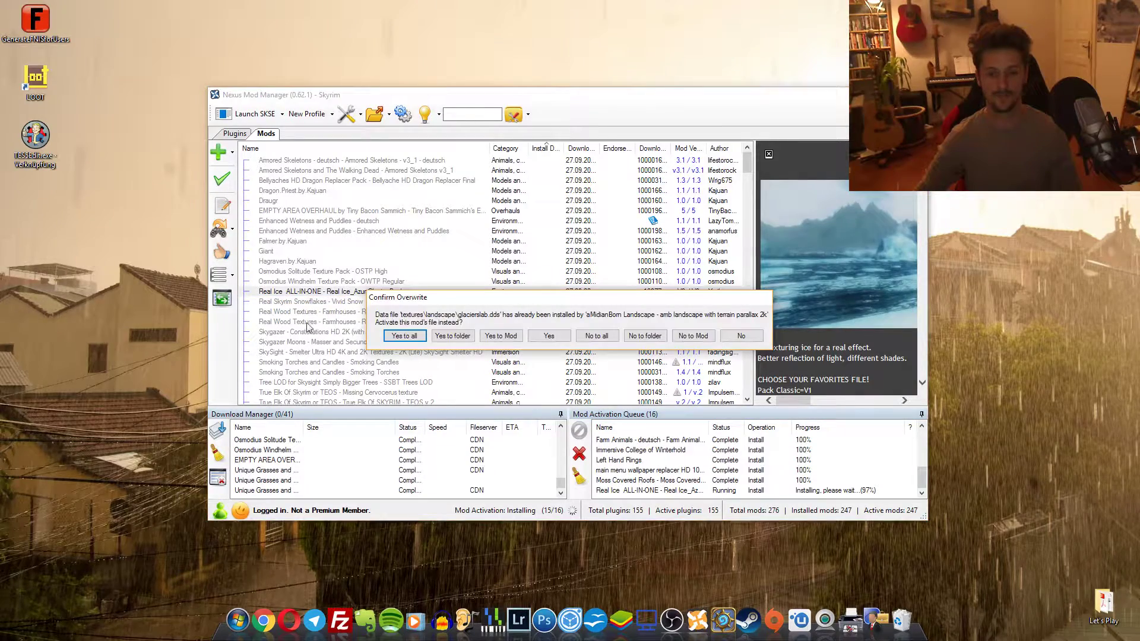
click(404, 336)
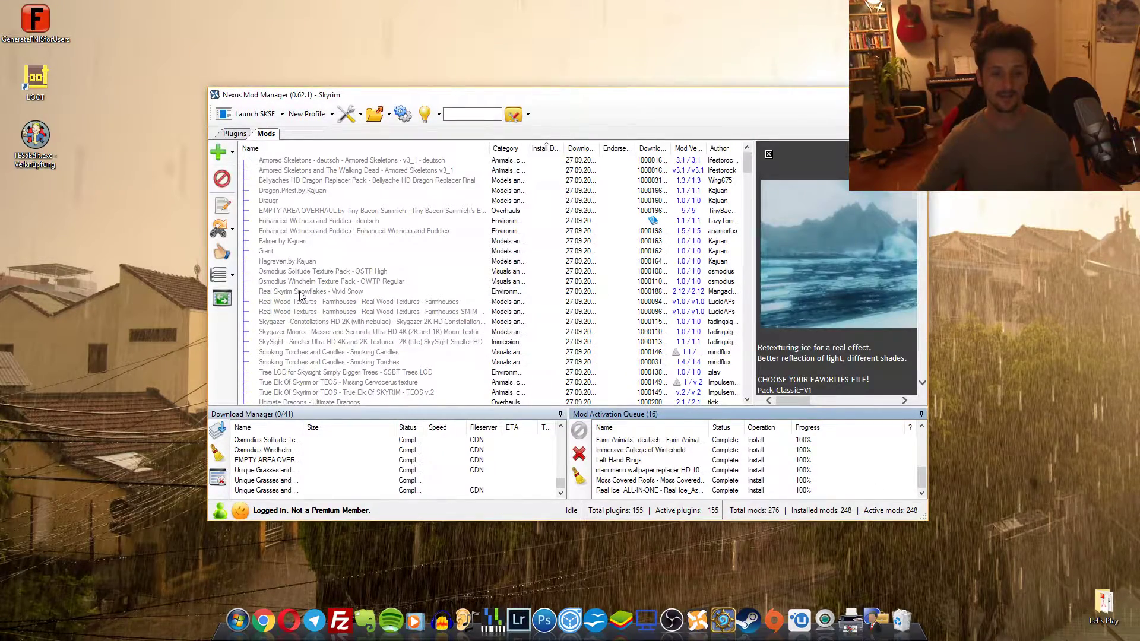
Install Real Skyrim Snowflakes - Vivid Snow with the Non Physical Snow option after comparing it with the experimental Physical Snow.
click(302, 293)
double_click(334, 293)
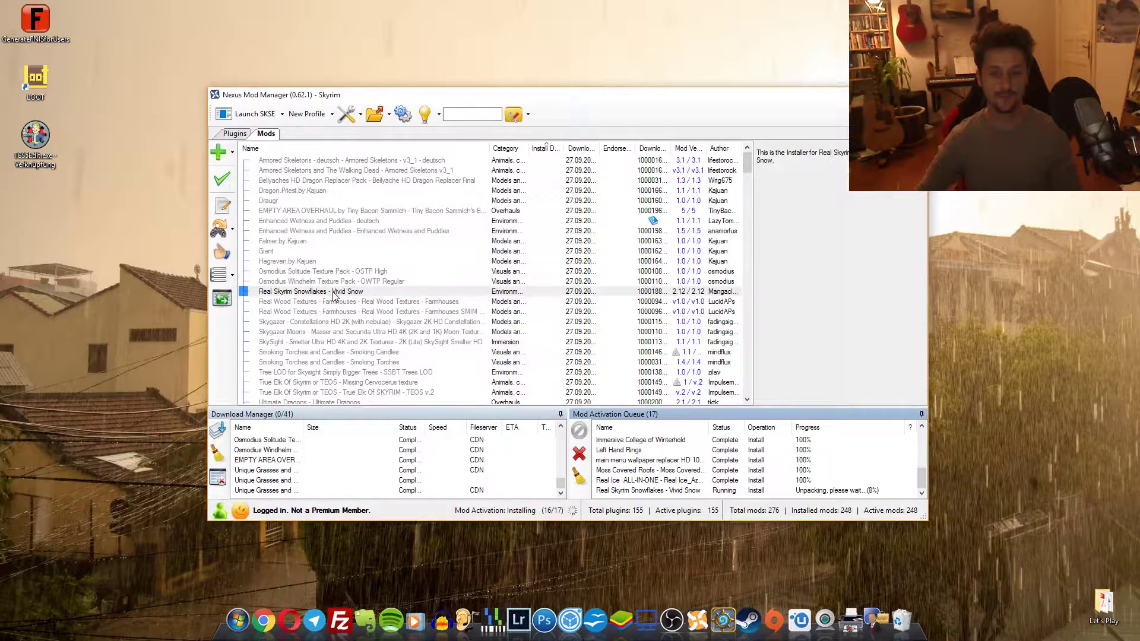
click(451, 232)
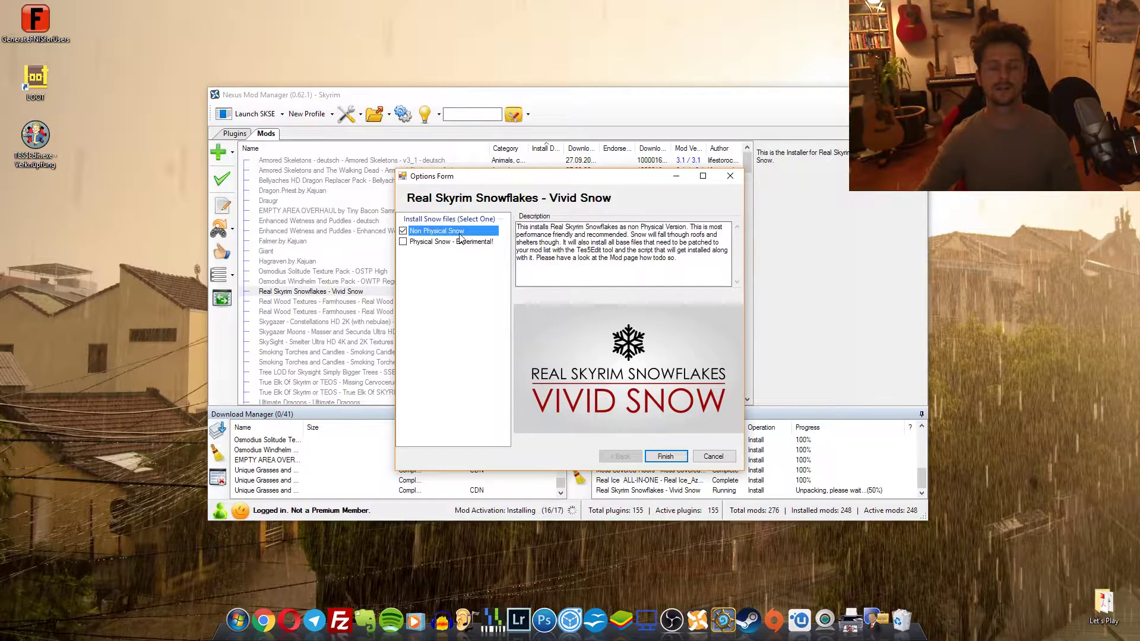
click(431, 244)
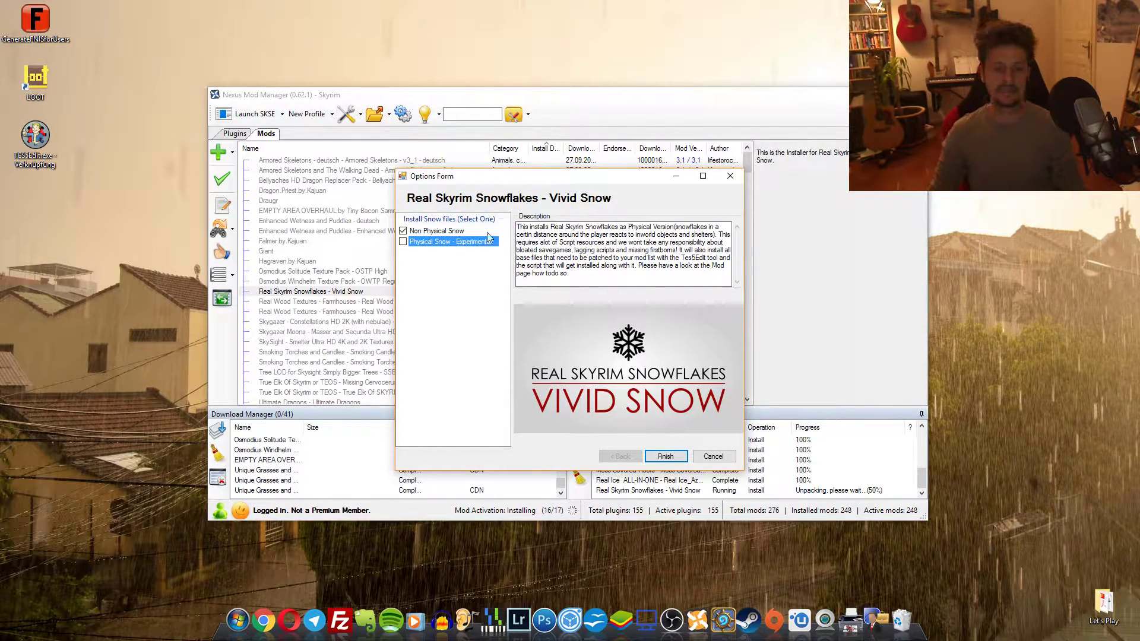
click(428, 233)
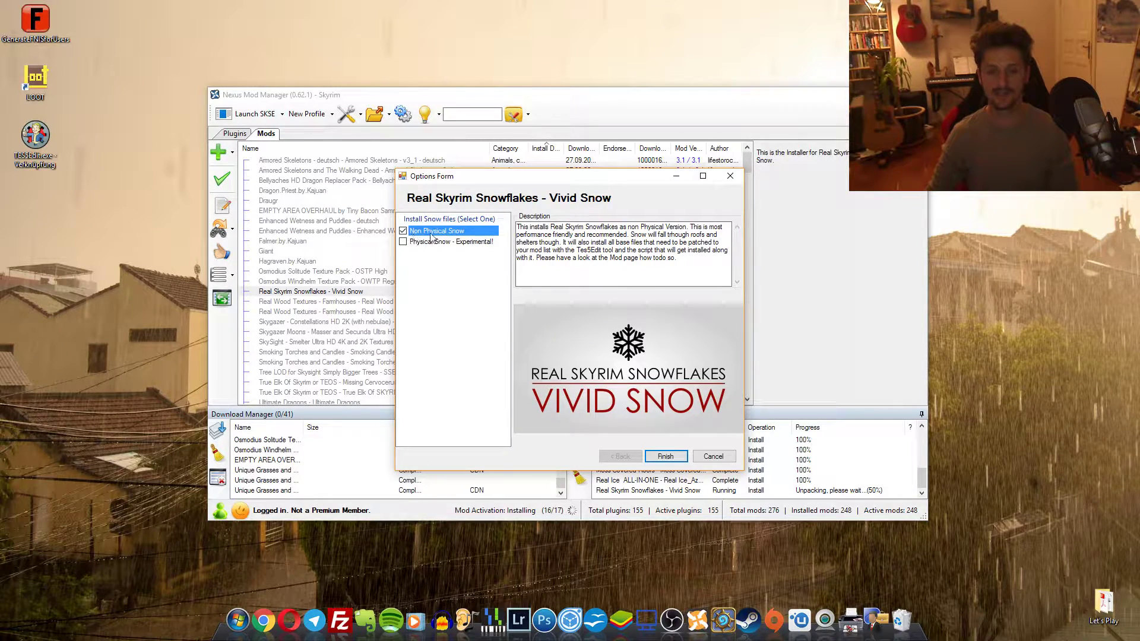
click(665, 456)
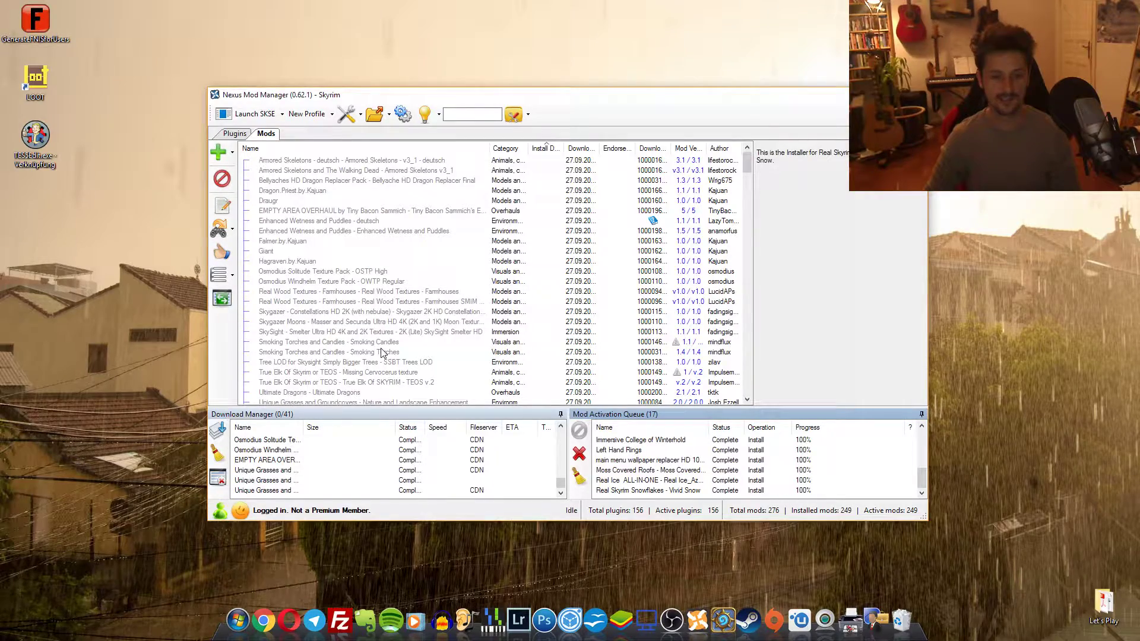
Compare the two Armored Skeletons entries and install the original Armored Skeletons and The Walking Dead v3_1 first.
scroll(362, 315, down, 3)
scroll(351, 272, up, 1)
click(307, 162)
click(407, 172)
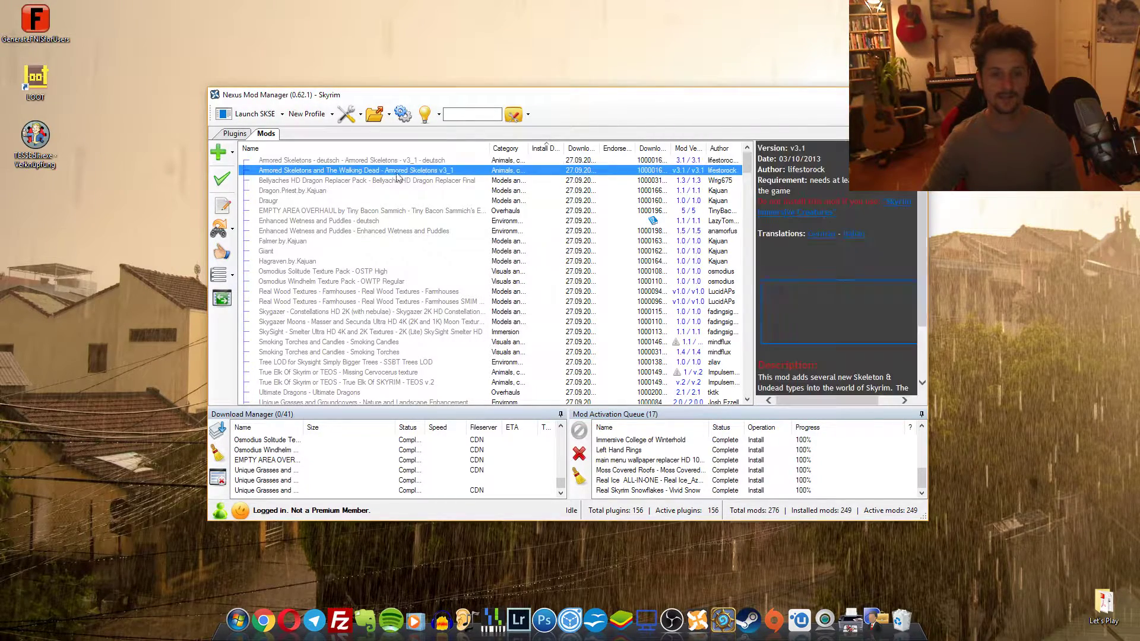
click(438, 161)
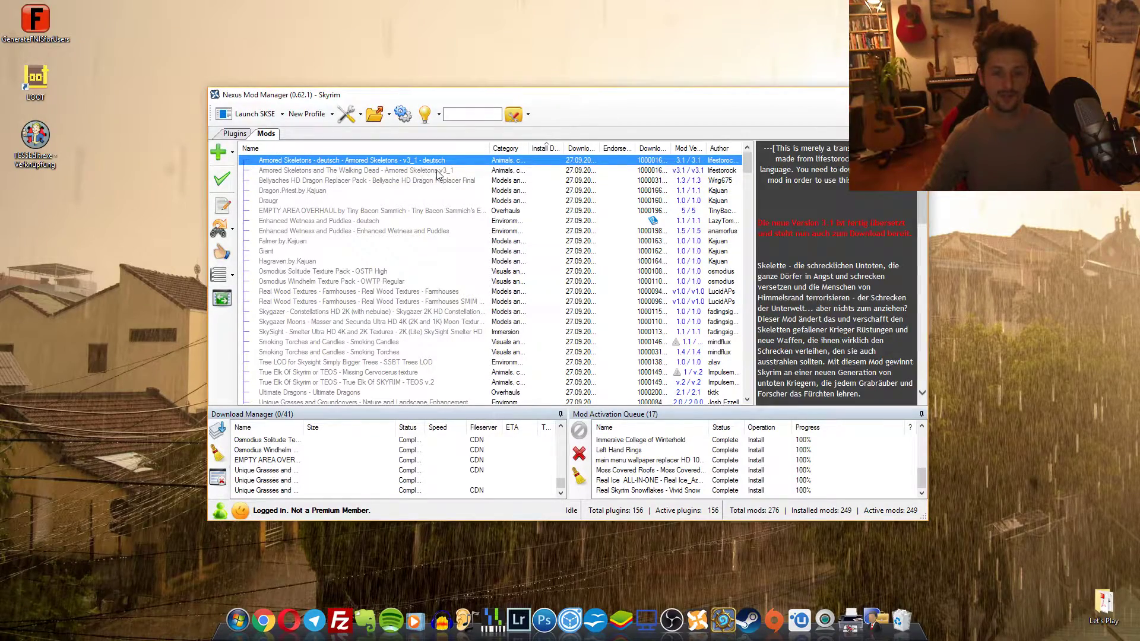
click(440, 172)
double_click(419, 172)
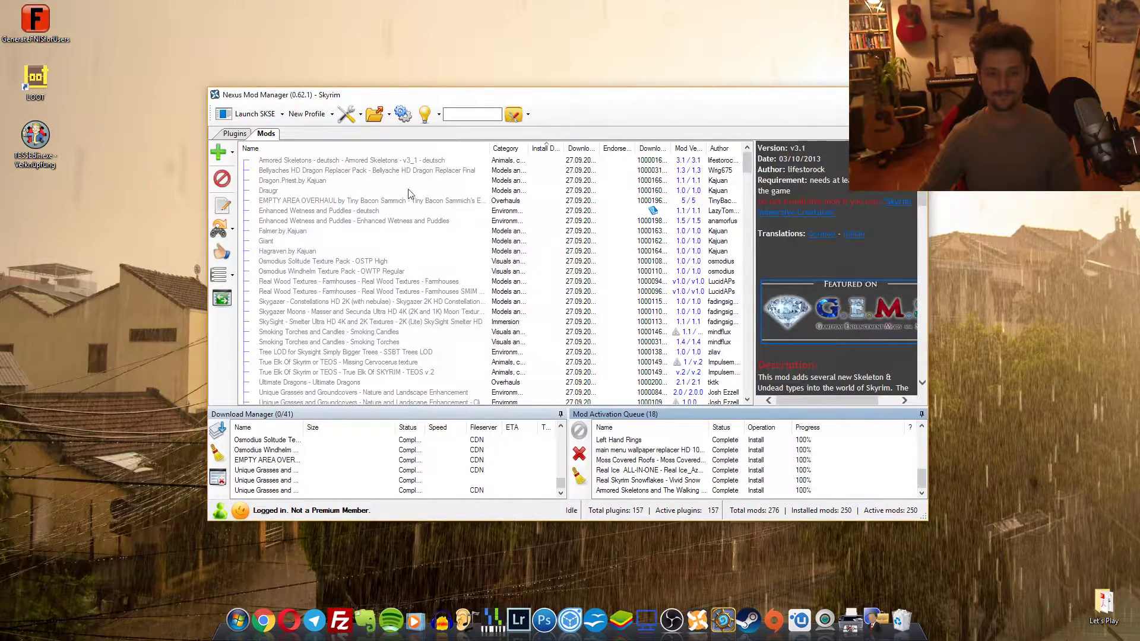
Install the German translation of Armored Skeletons v3_1, overwriting all conflicting files of the original mod.
click(383, 166)
double_click(420, 161)
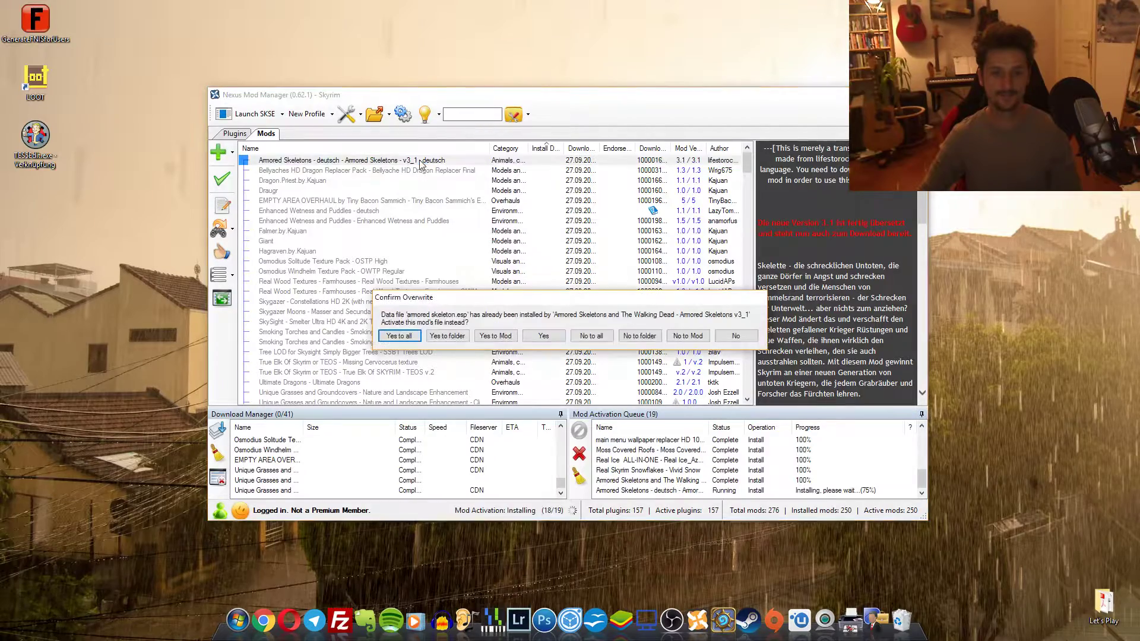
click(399, 344)
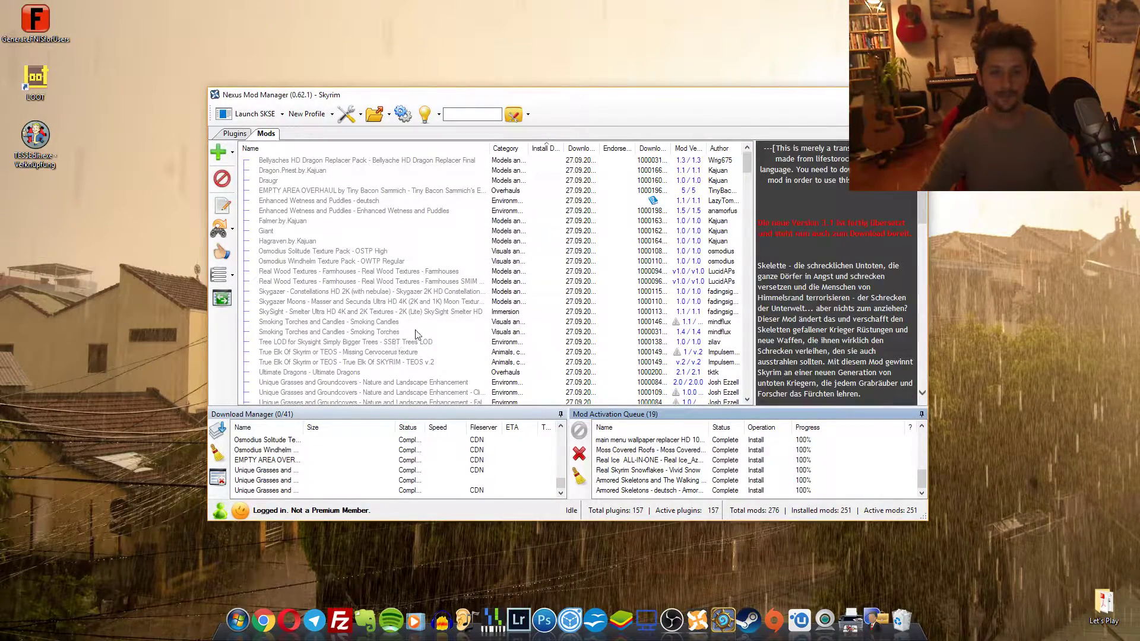
Install the Dragon Priest v1.1 mod with the Full (Highly suggested) option, overwriting all conflicting files.
click(323, 172)
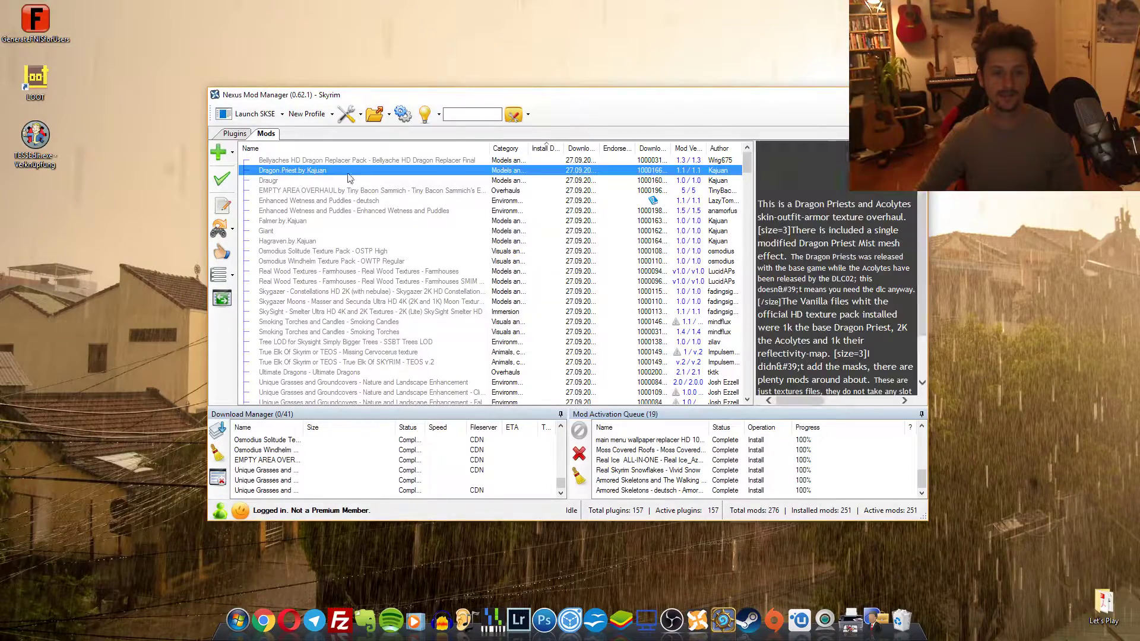
double_click(331, 172)
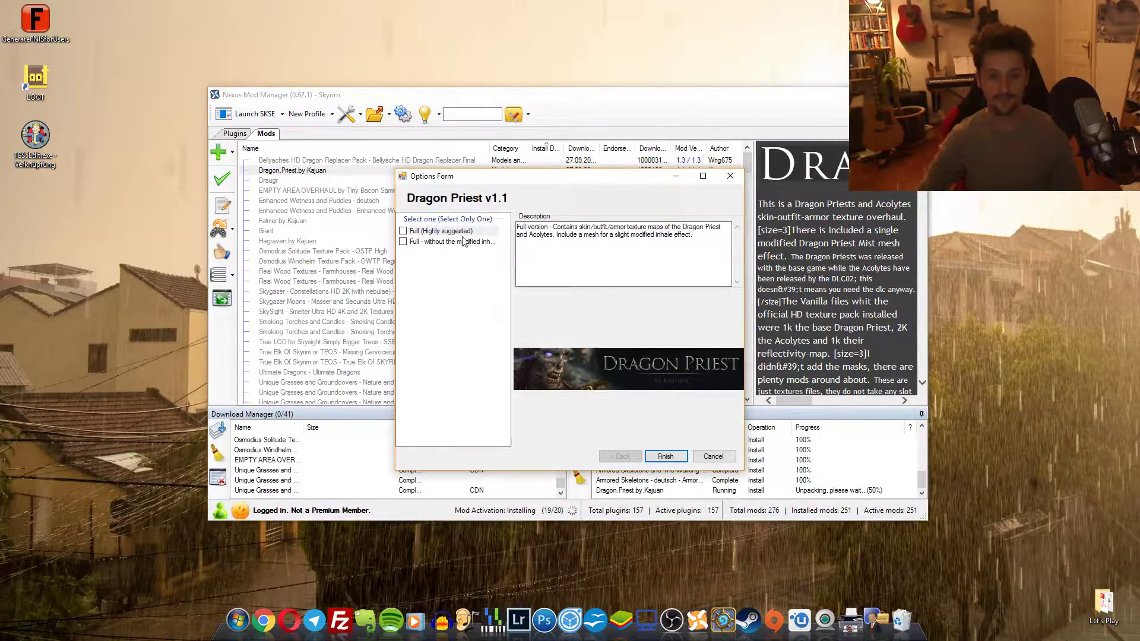
click(449, 232)
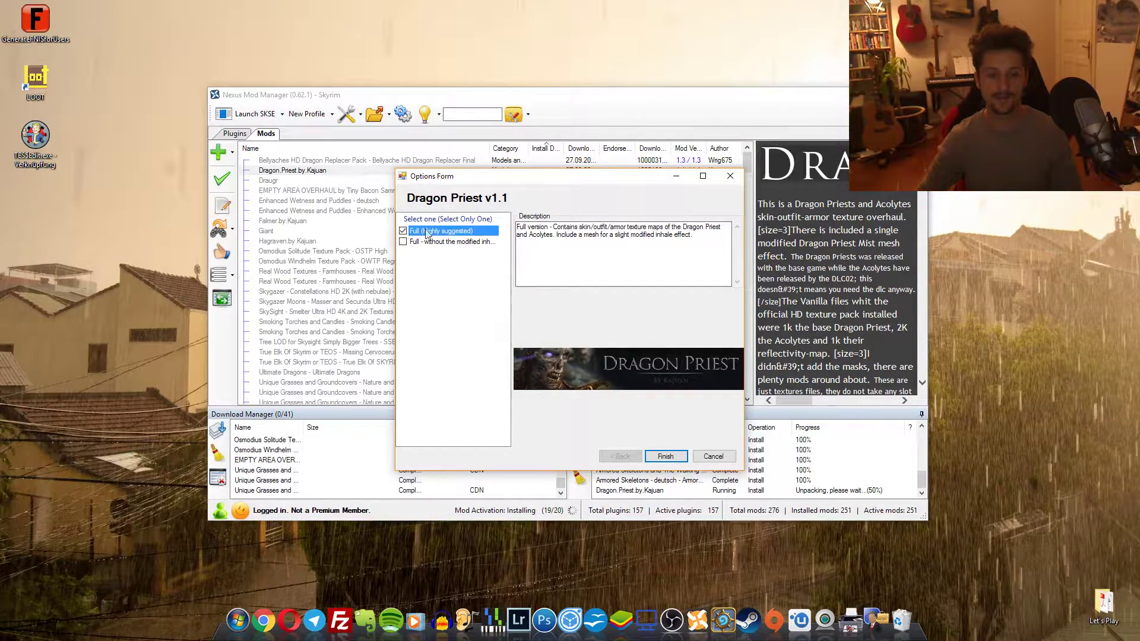
click(666, 456)
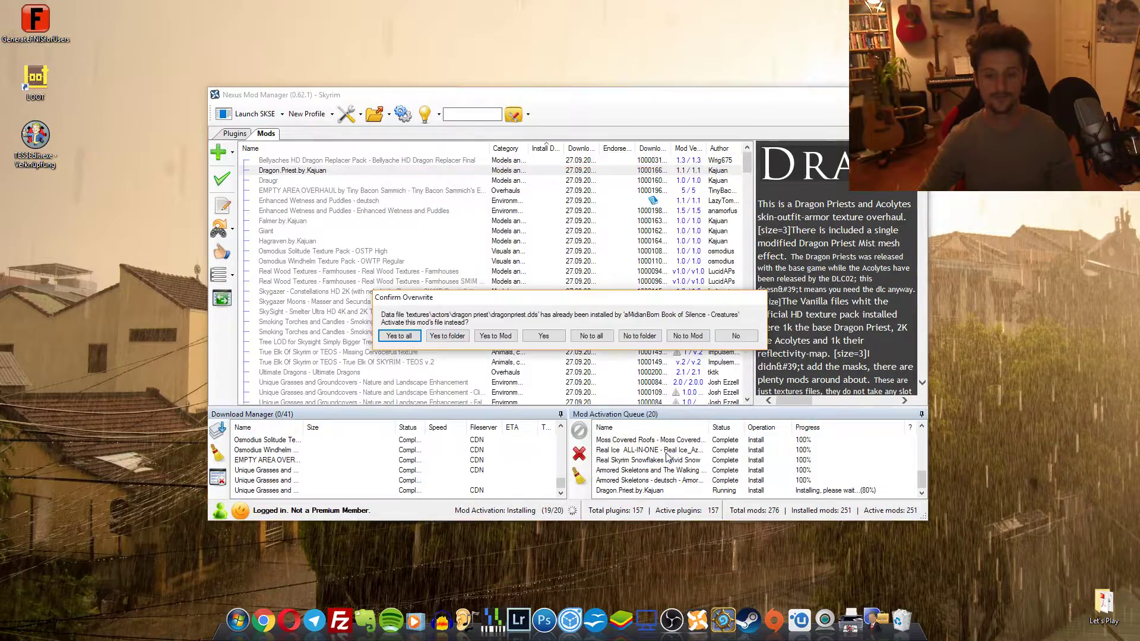
click(398, 338)
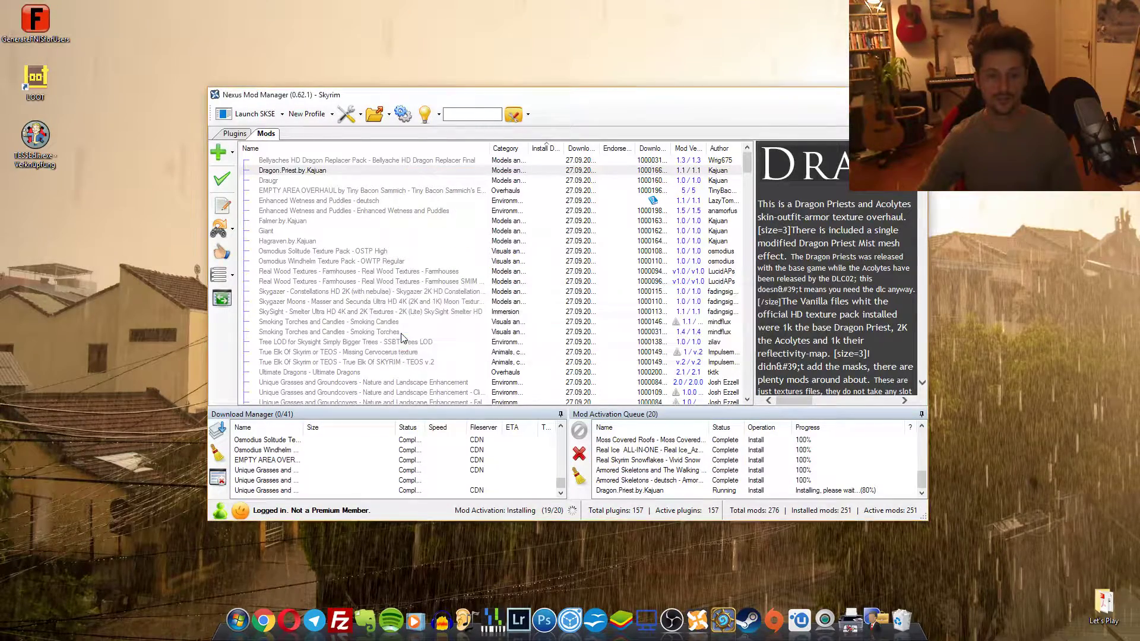
Install the Draugr v1.0 mod with the Default option, overwriting all conflicting files.
double_click(269, 172)
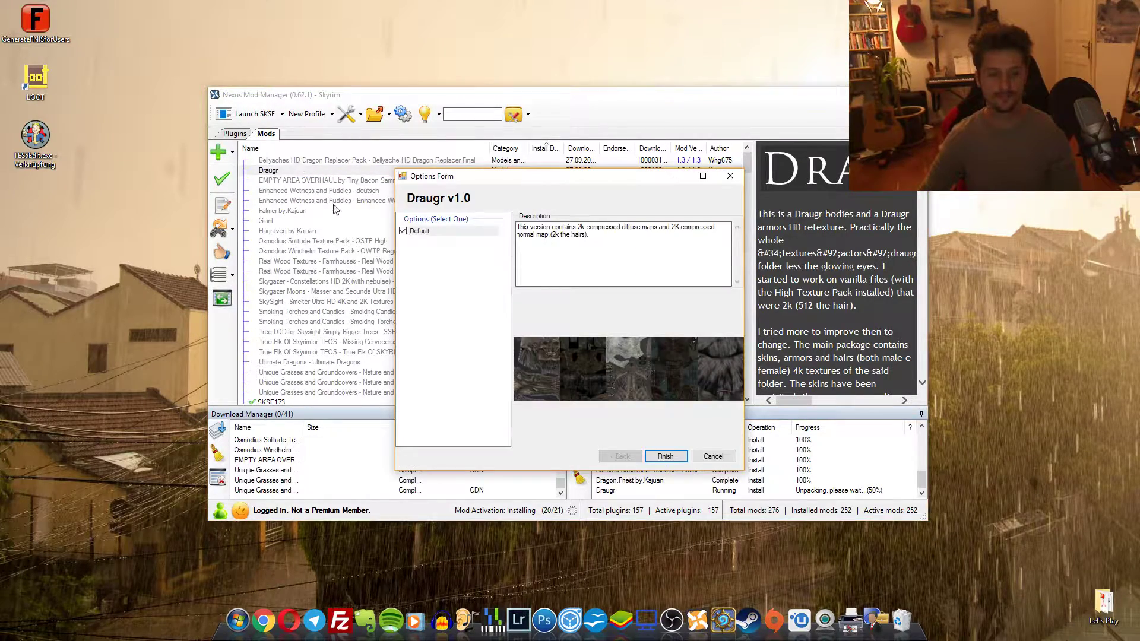
click(667, 457)
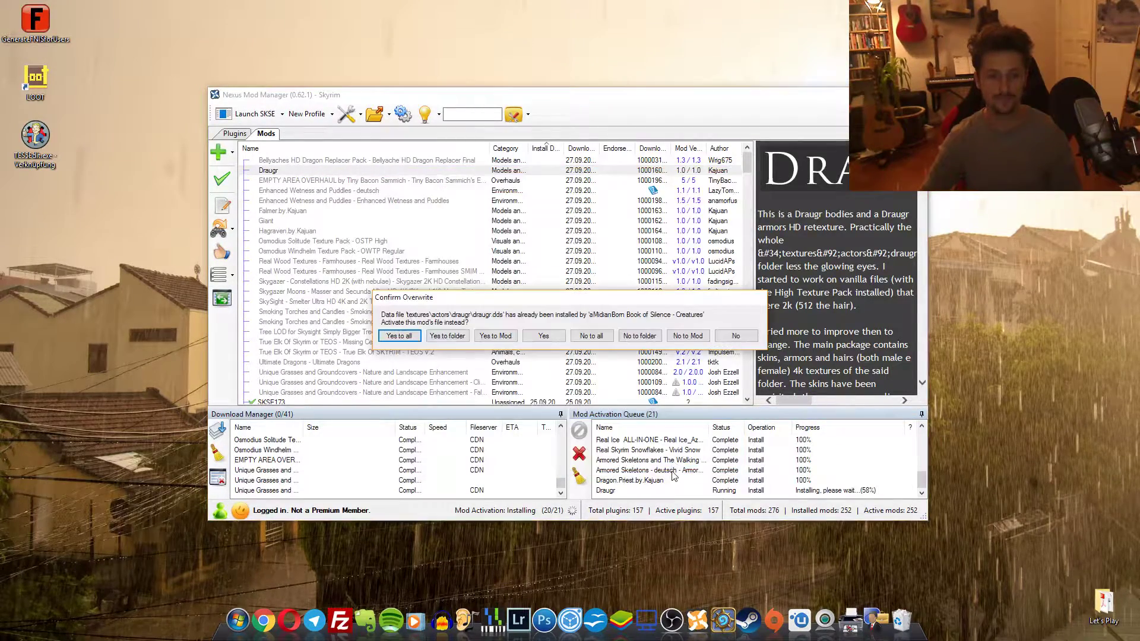
click(399, 336)
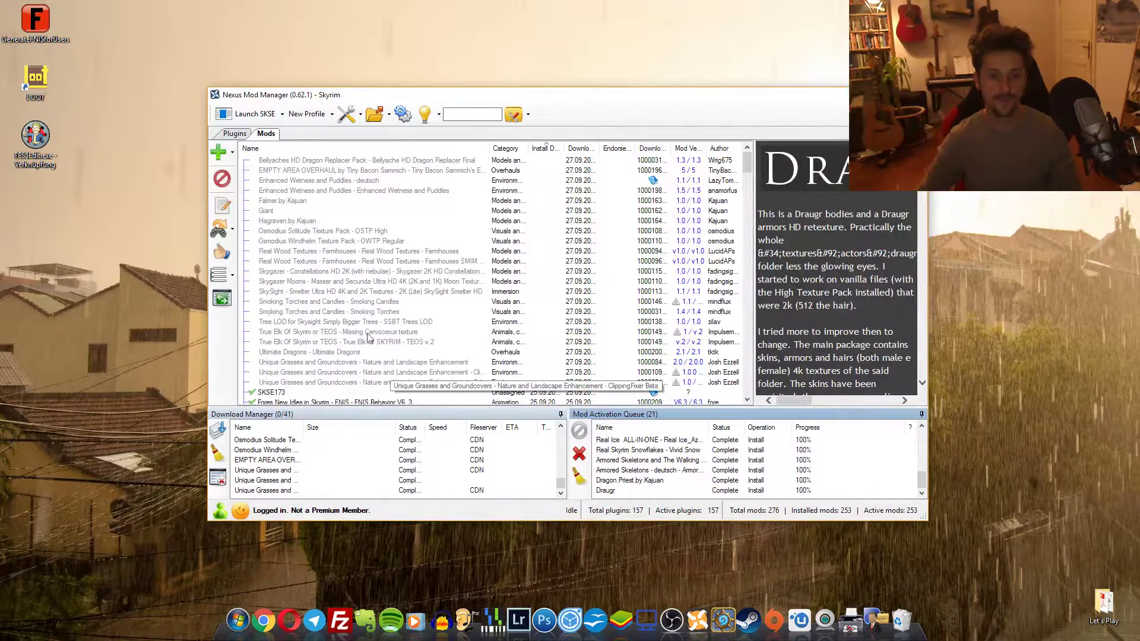
Install the Falmer texture overhaul with its preset options, overwriting all conflicting files.
click(300, 202)
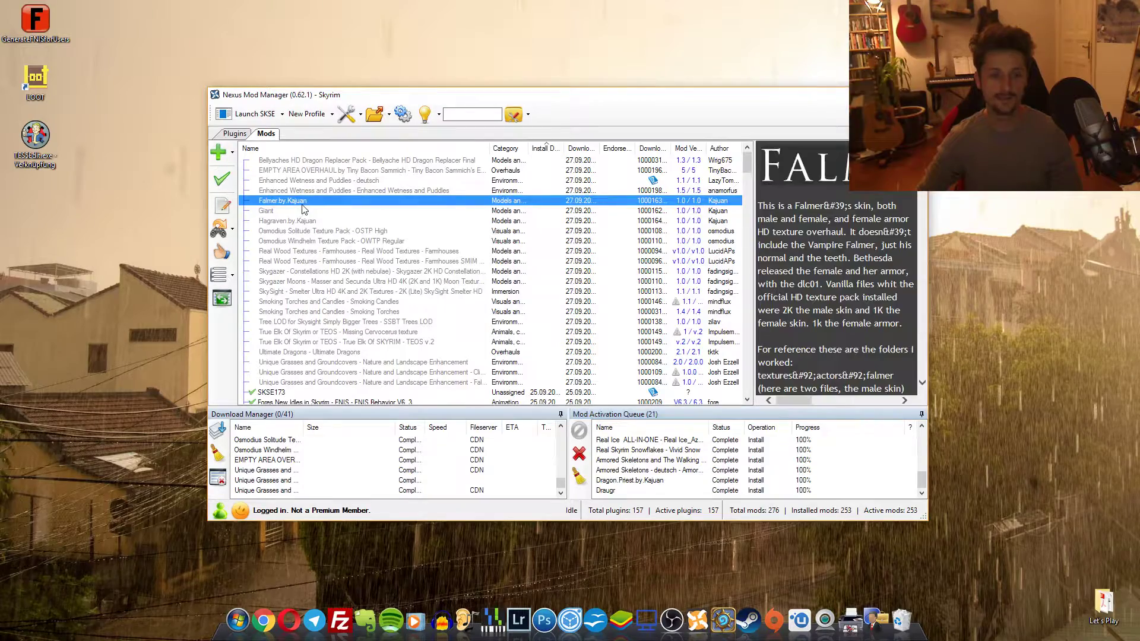
double_click(303, 202)
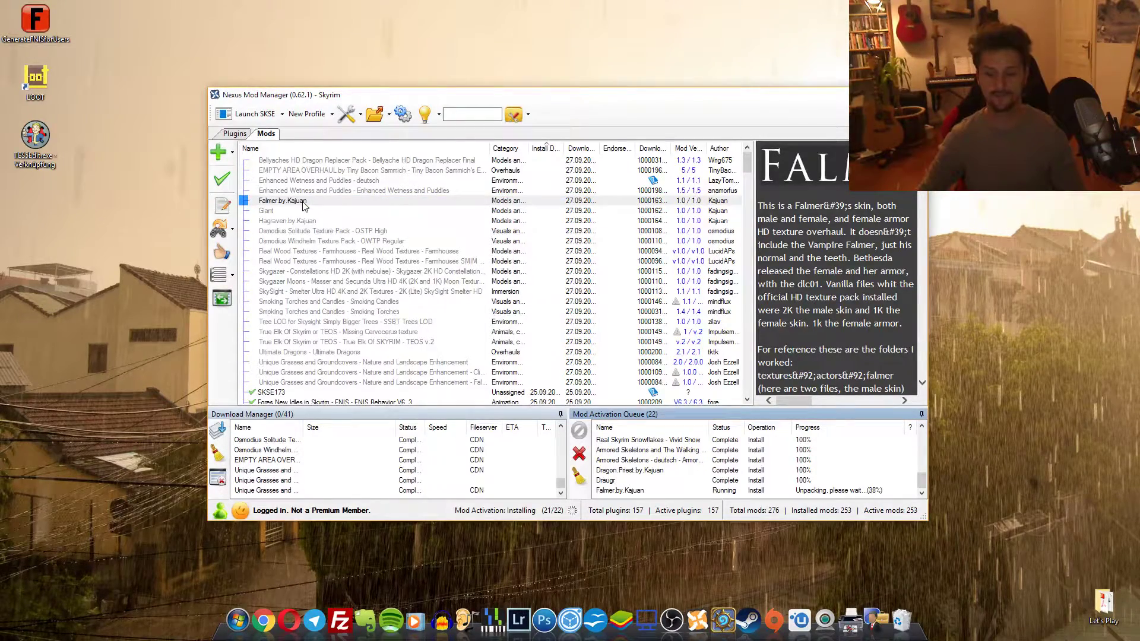
click(666, 457)
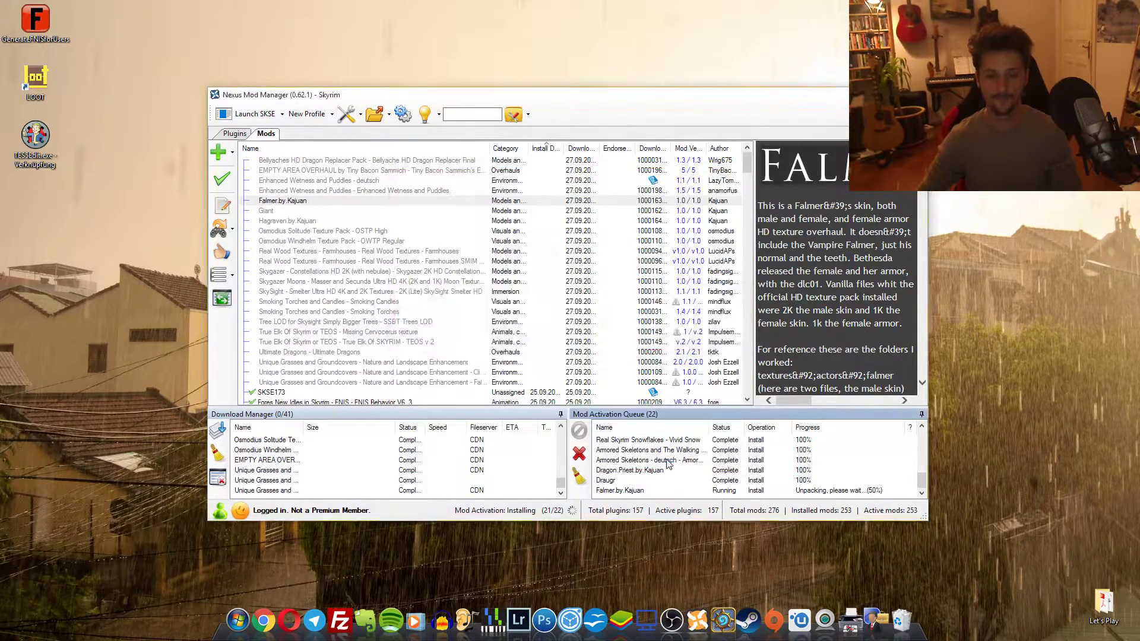
click(400, 338)
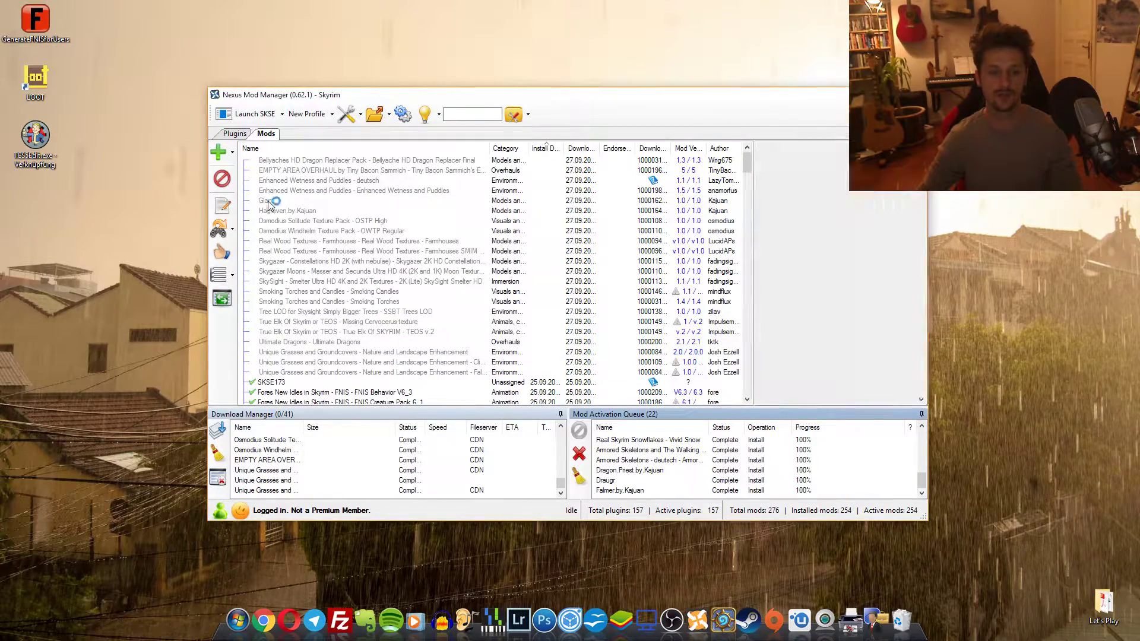
Install the Giant mod and Hagraven v1.0 with its Default option, overwriting all conflicting files.
double_click(273, 202)
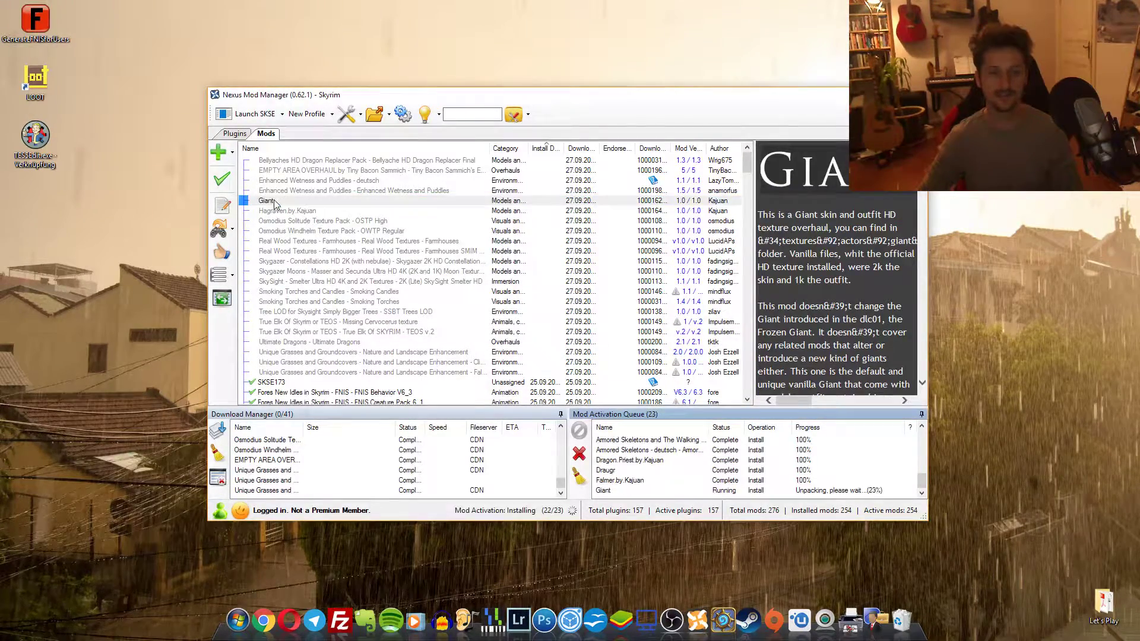
click(665, 456)
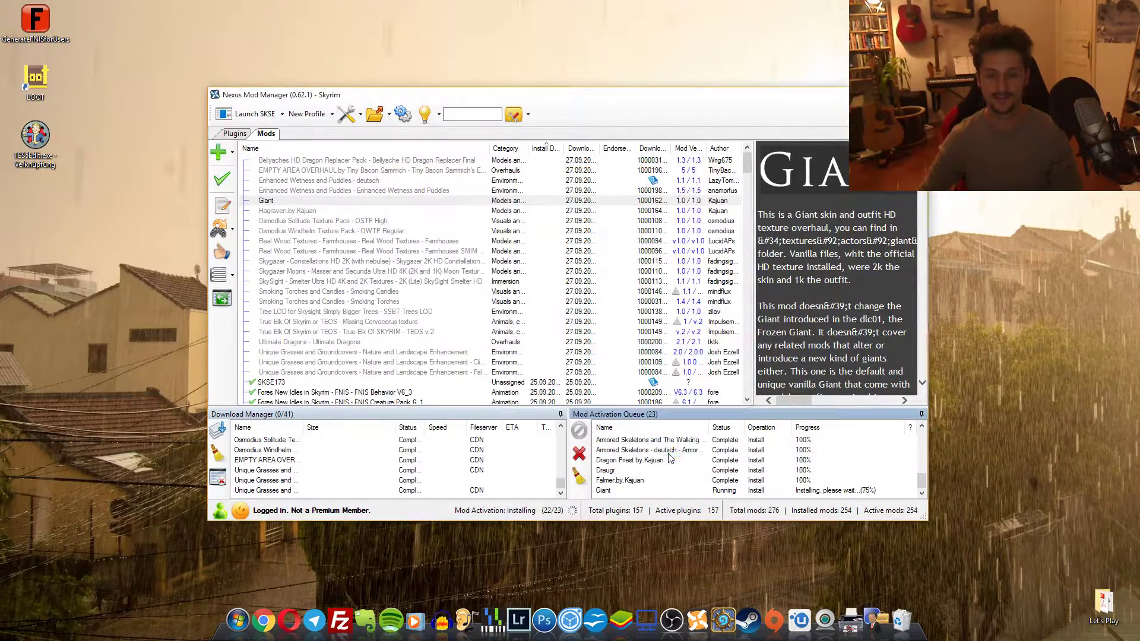
click(300, 202)
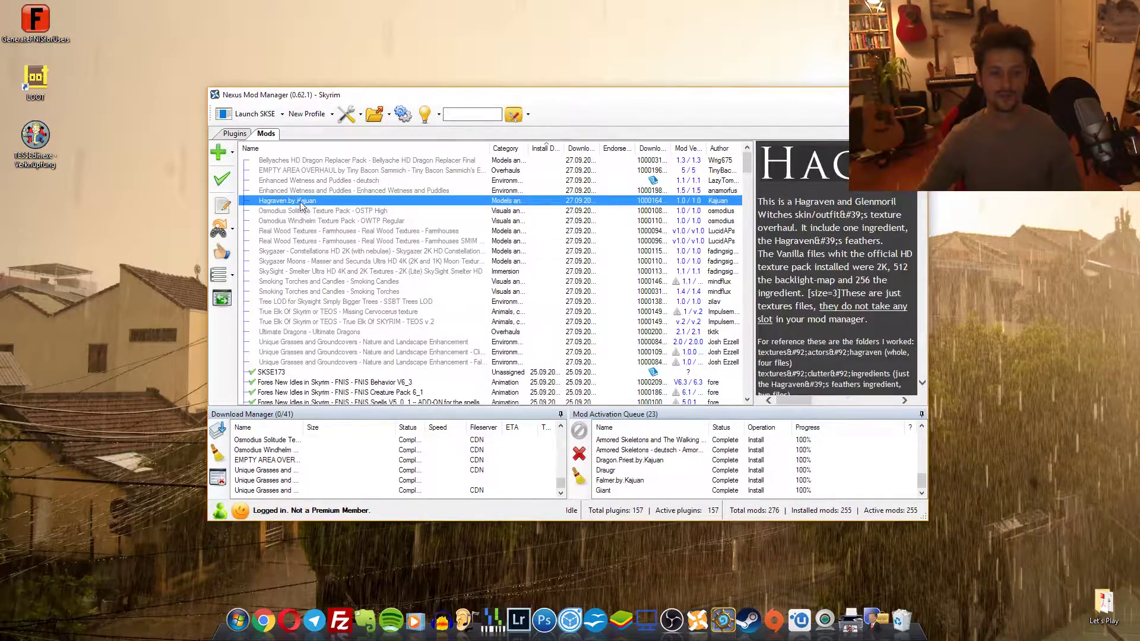
double_click(300, 201)
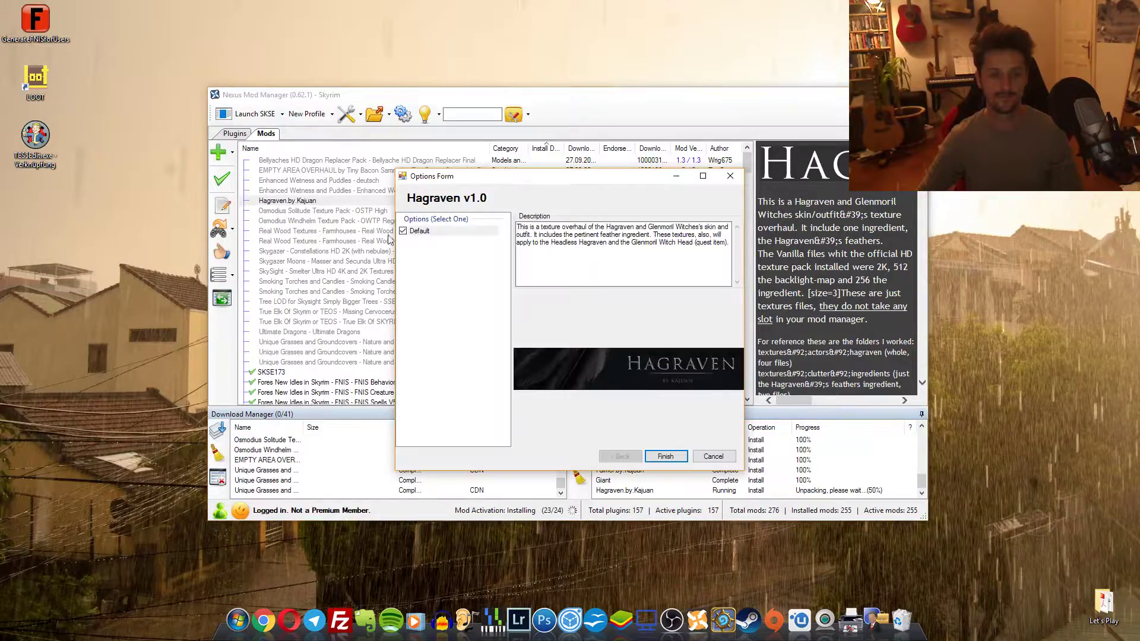
click(665, 456)
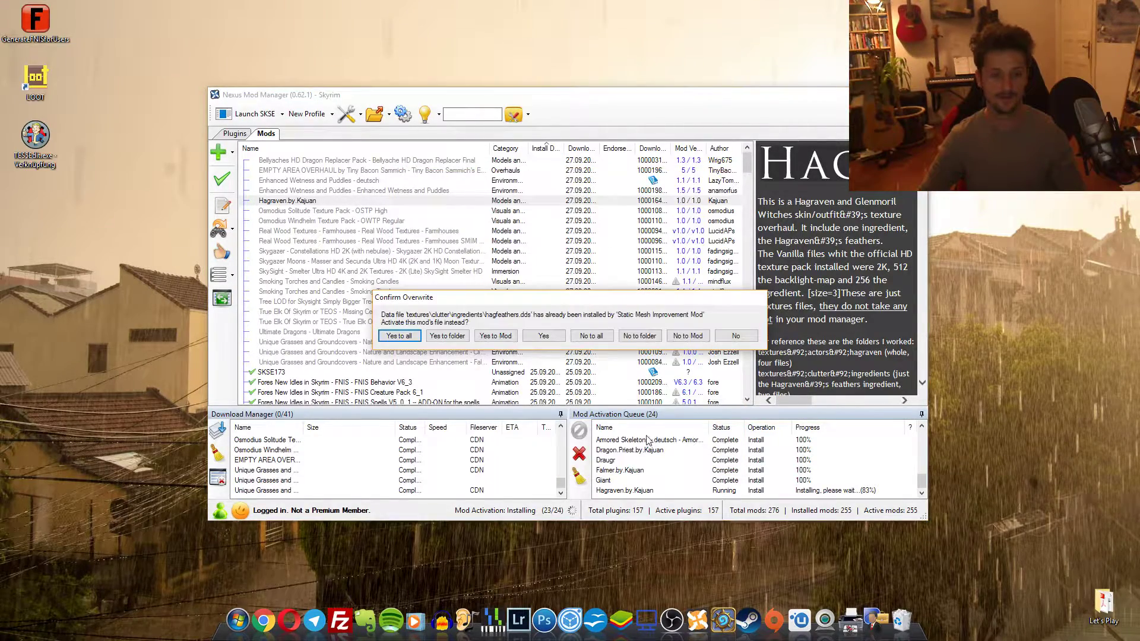
click(400, 337)
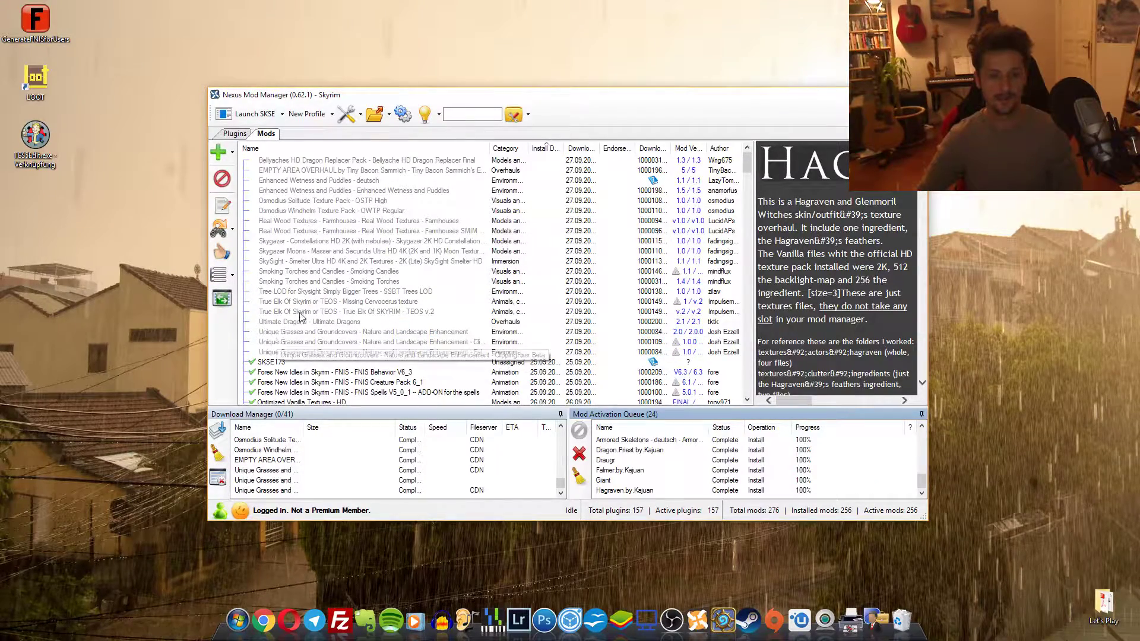
Install Tree LOD for Skysight Simply Bigger Trees - SSBT Trees LOD, overwriting all conflicting files.
click(291, 291)
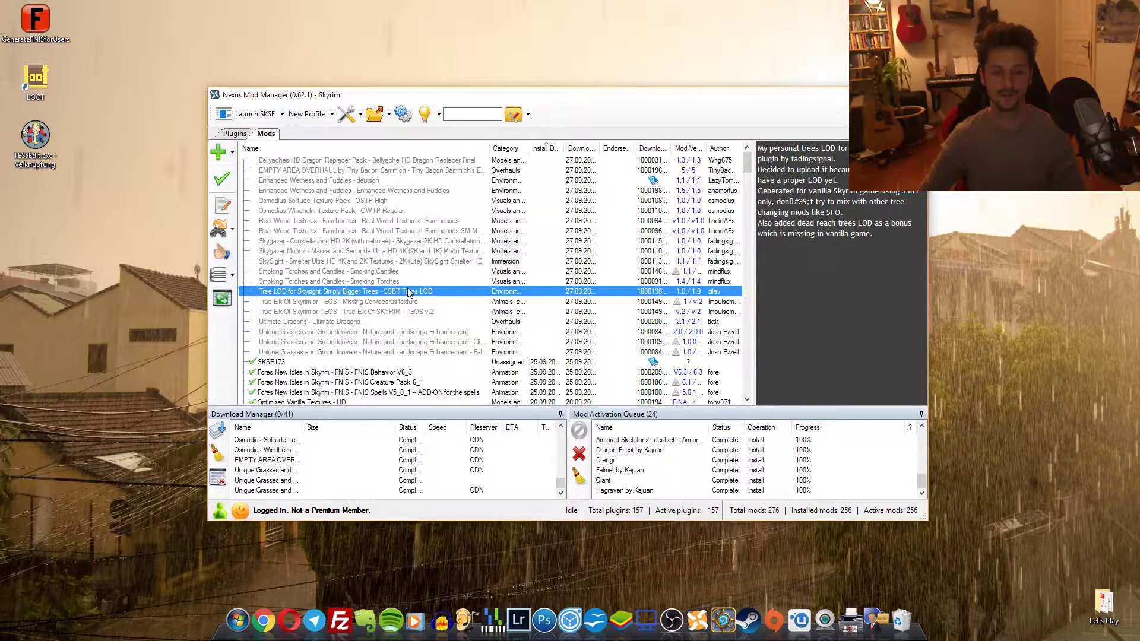
double_click(407, 292)
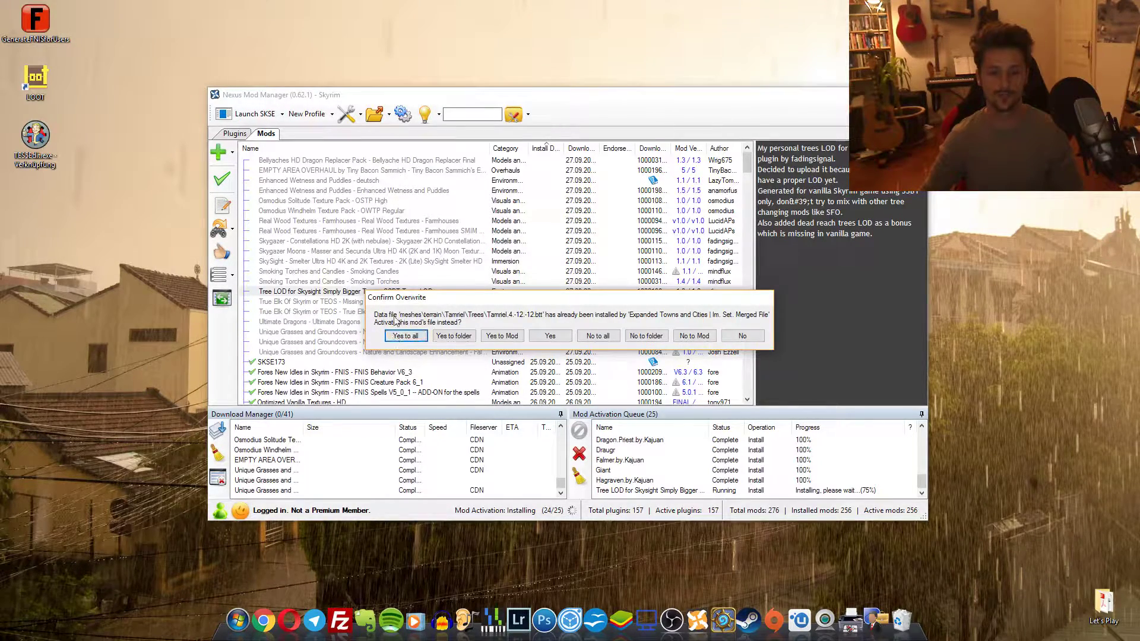
click(406, 336)
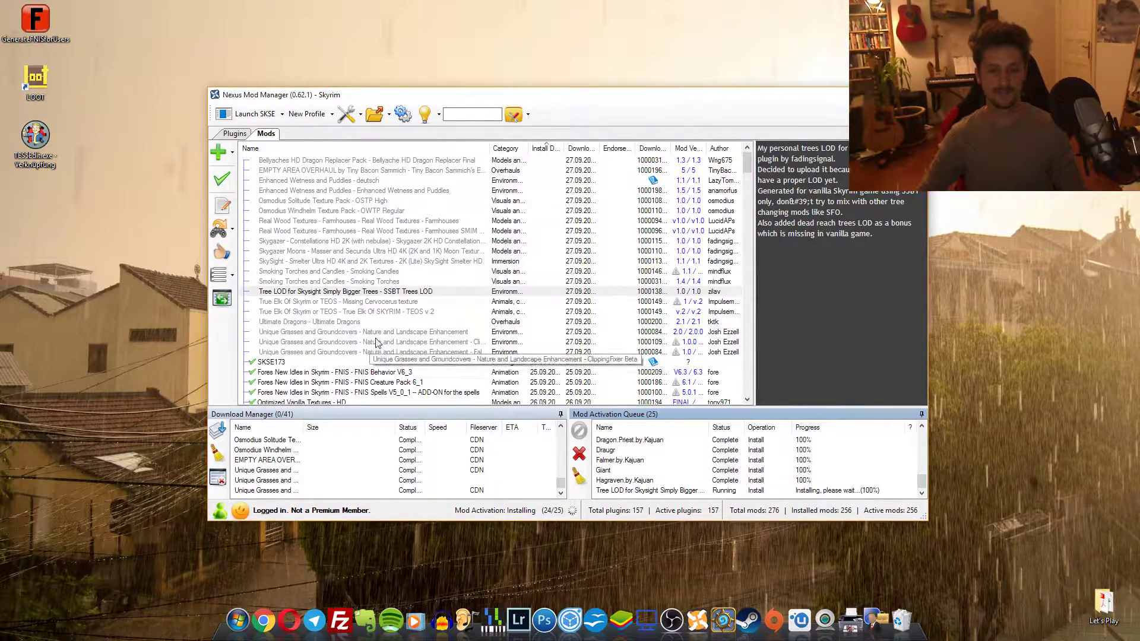
Install True Elk Of SKYRIM - TEOS v.2, overwriting all conflicting files, and add its Missing Cervocerus texture file.
click(342, 304)
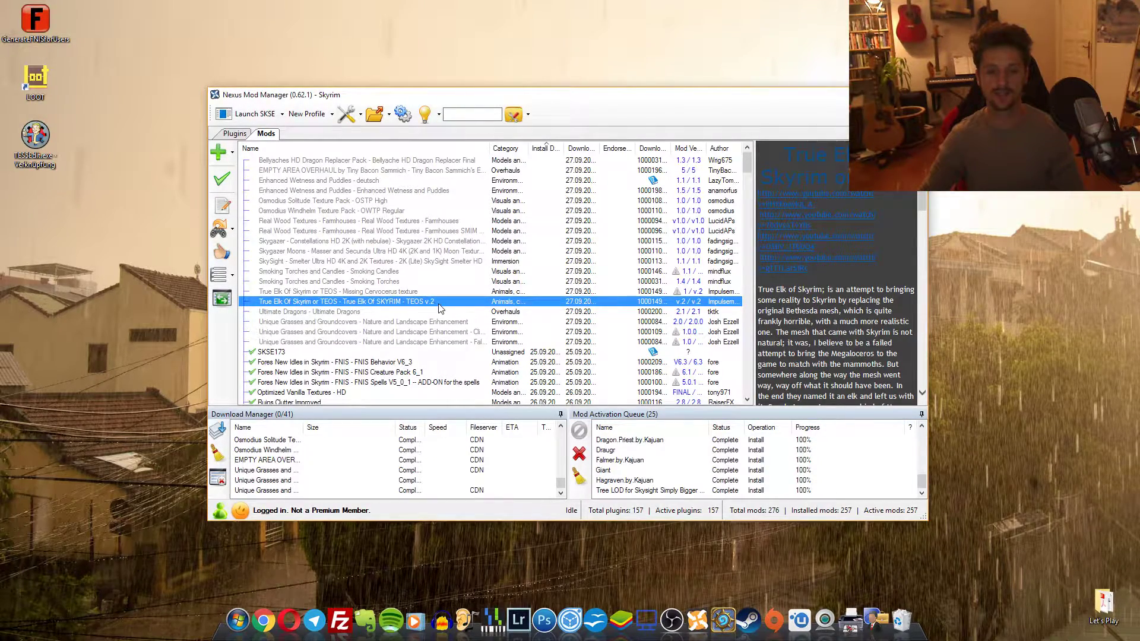
double_click(414, 304)
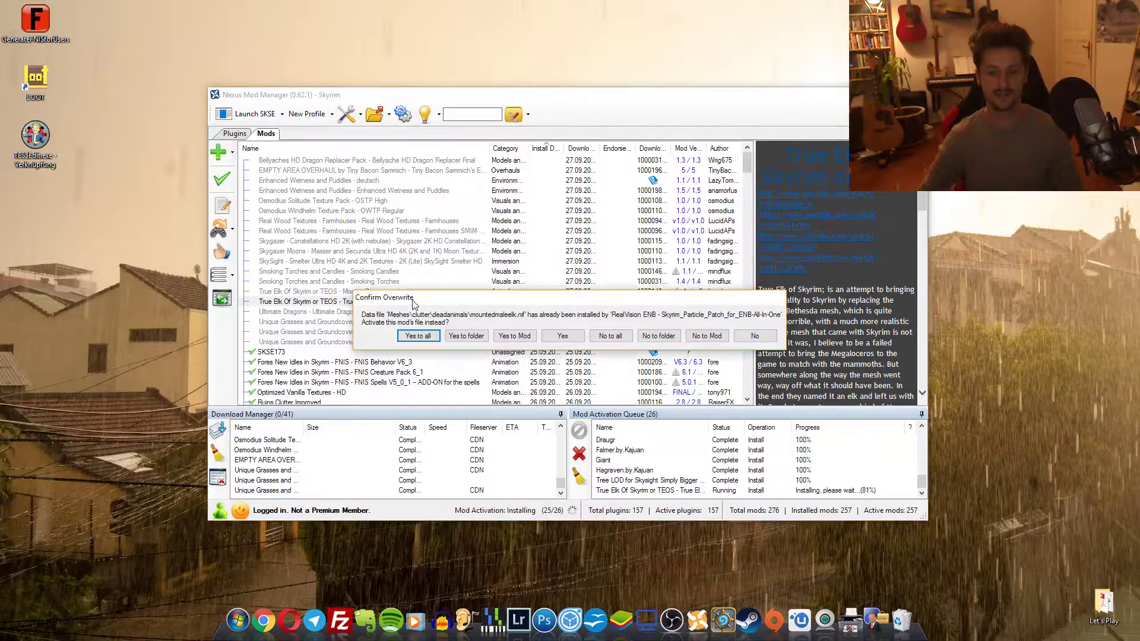
click(418, 336)
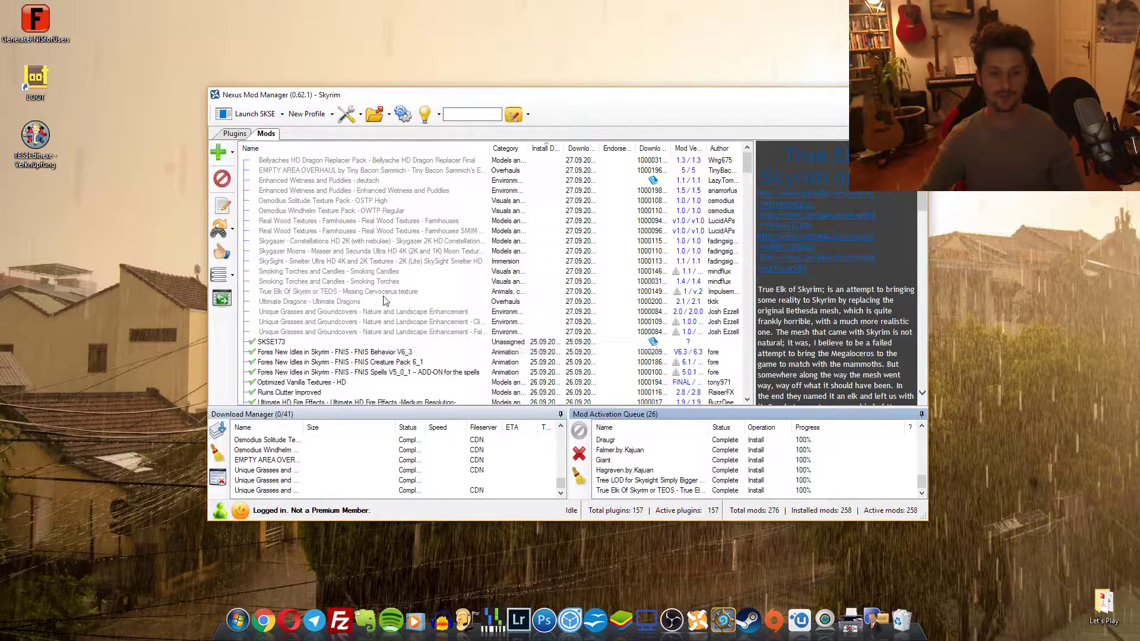
click(330, 294)
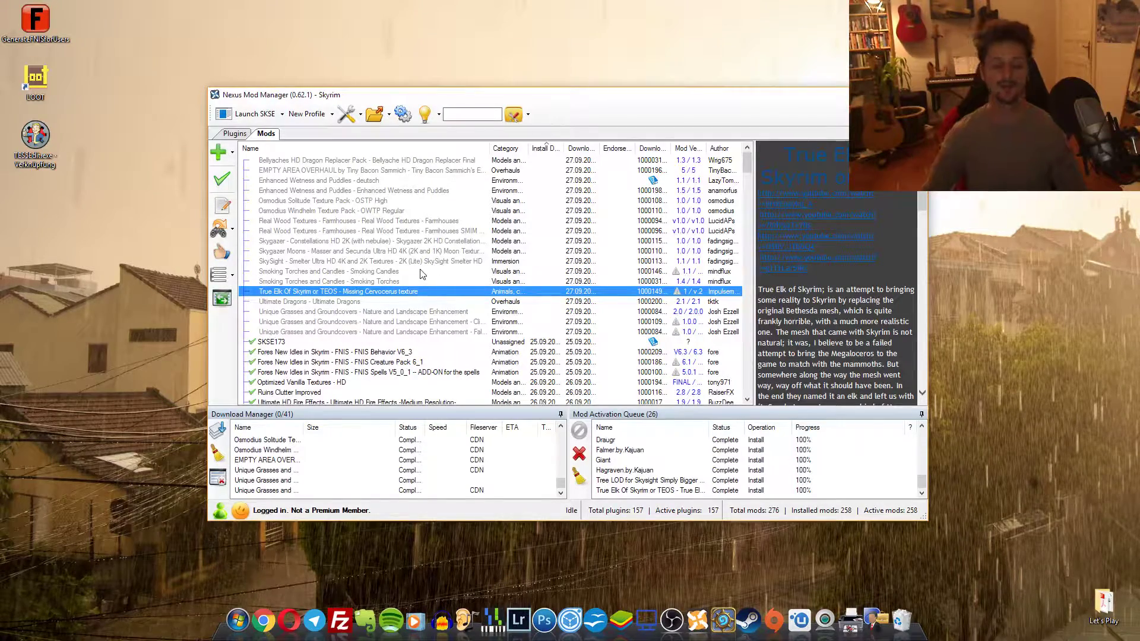
double_click(369, 295)
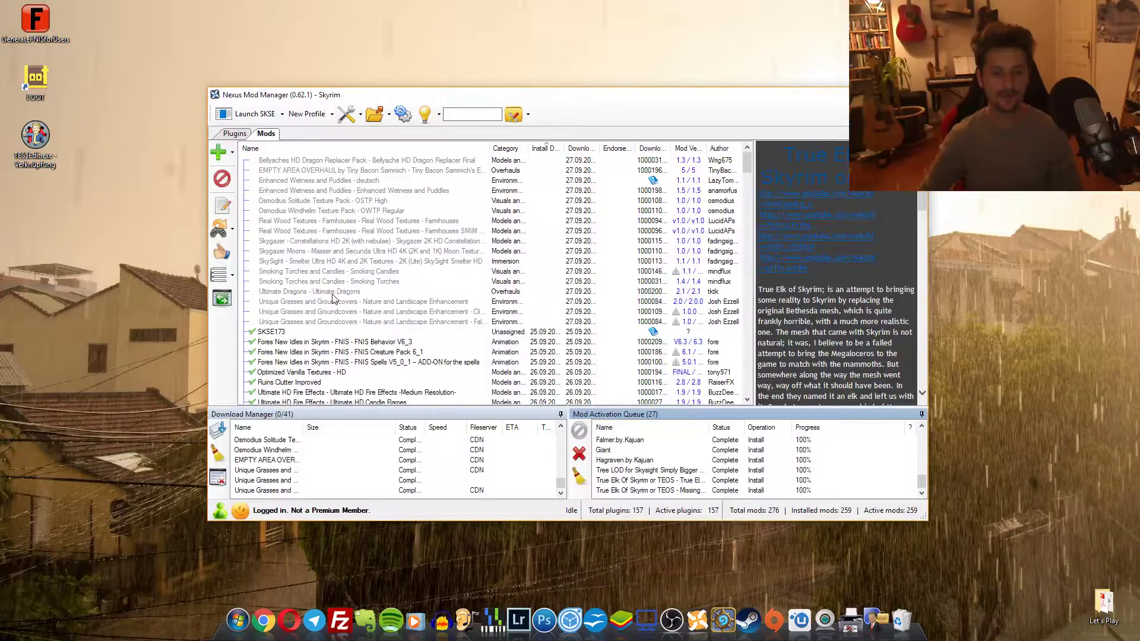
Install the Ultimate Dragons mod and the Bellyaches HD Dragon Replacer Pack.
double_click(333, 294)
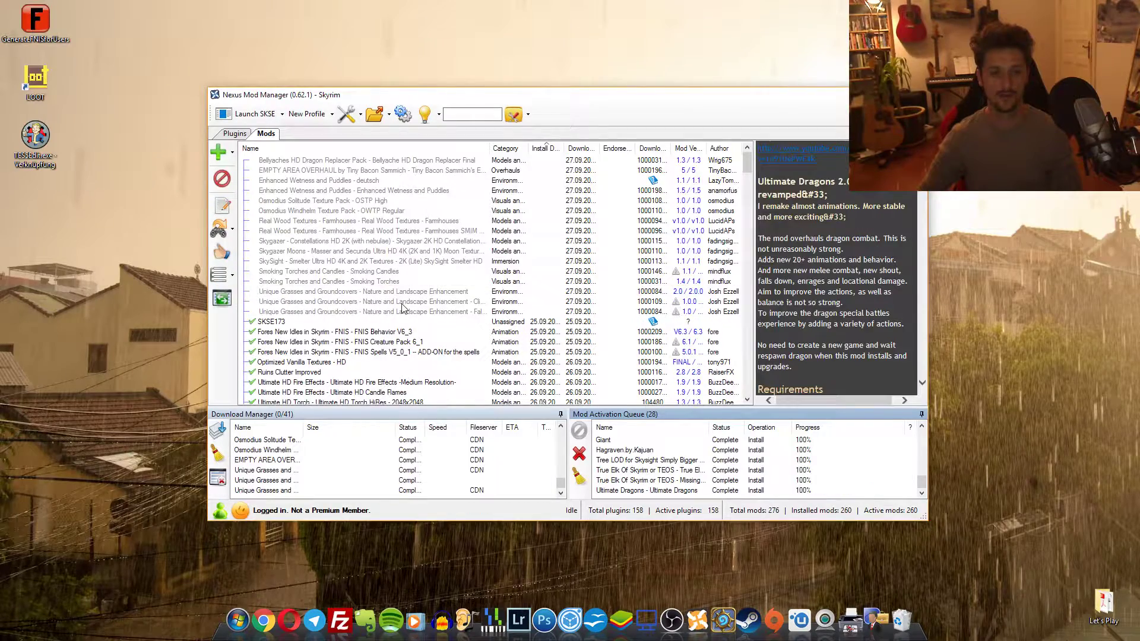
click(313, 162)
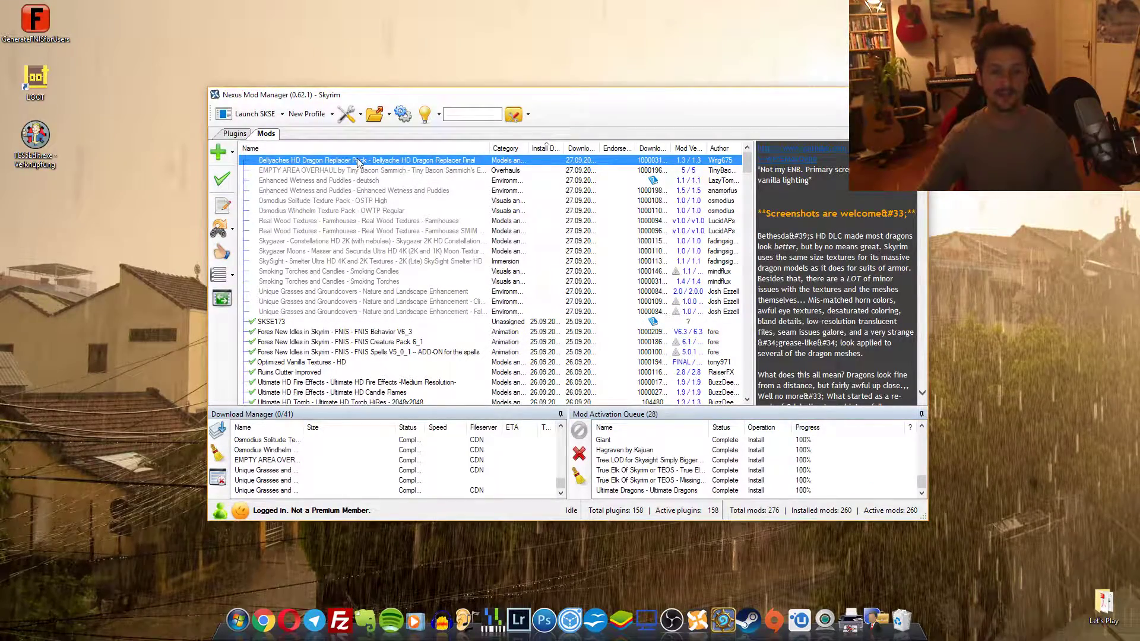
double_click(358, 162)
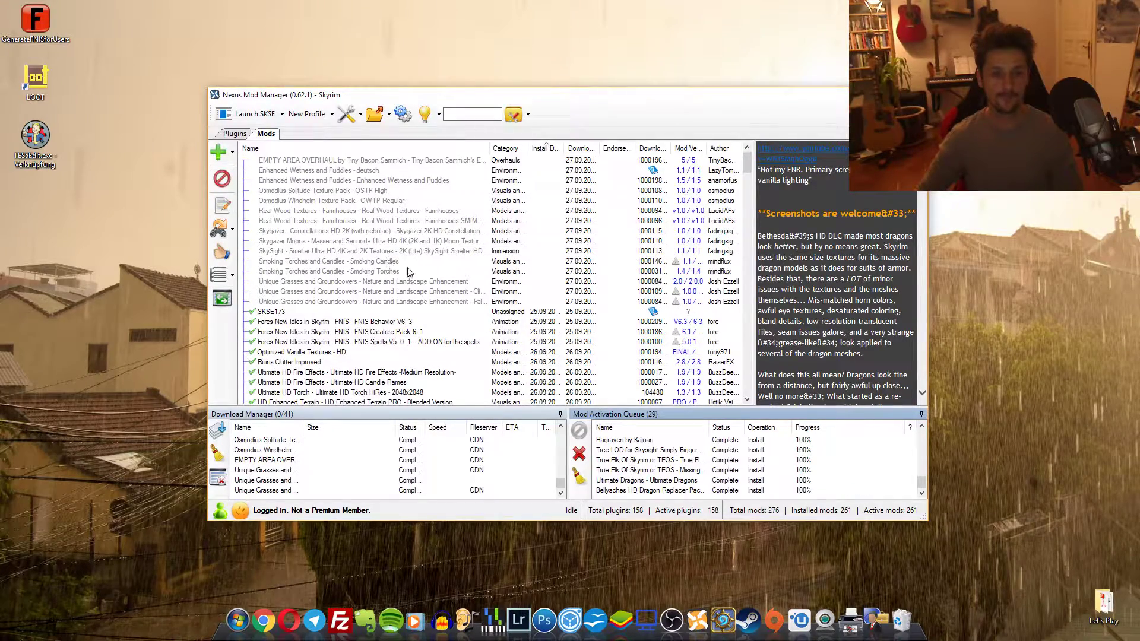
Install Enhanced Wetness and Puddles followed by its German translation, overwriting all conflicting files for both.
click(361, 181)
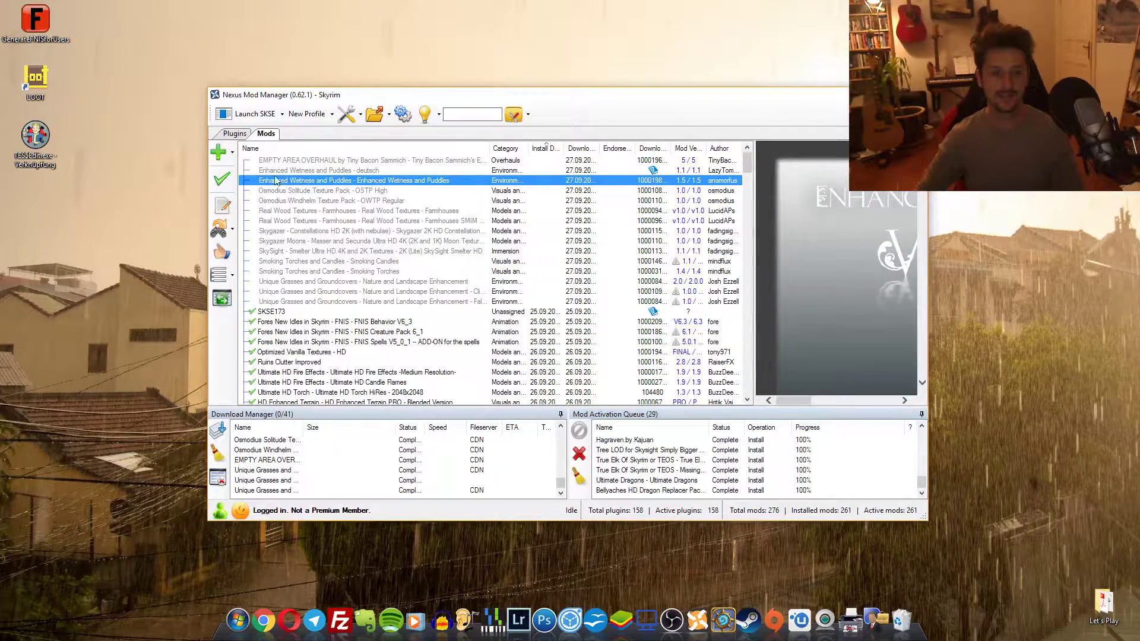
double_click(383, 184)
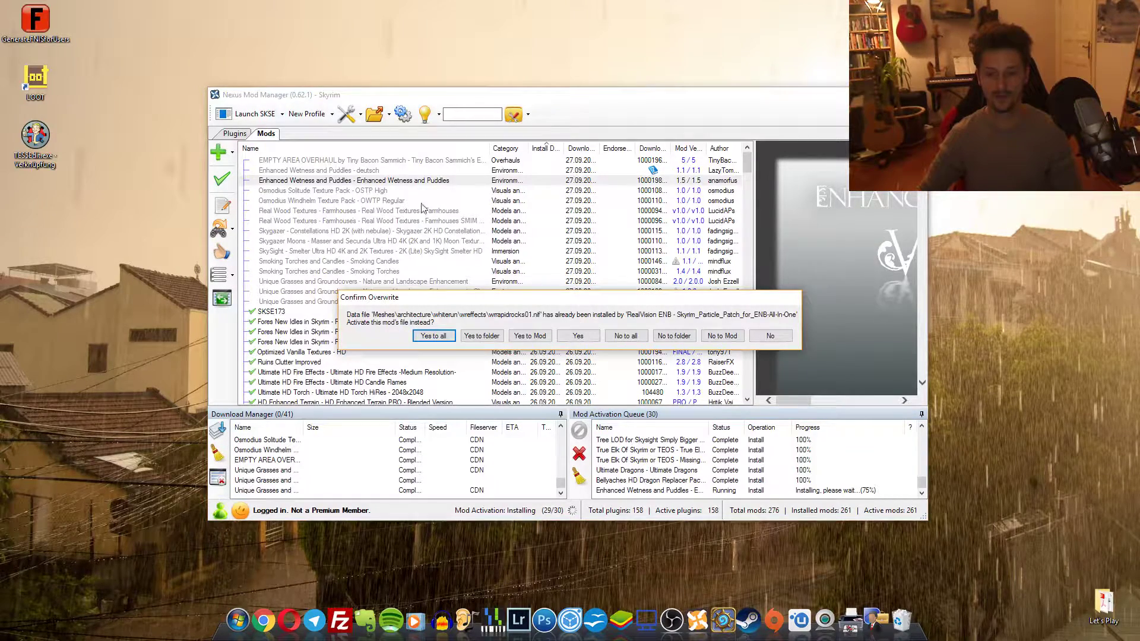
click(440, 336)
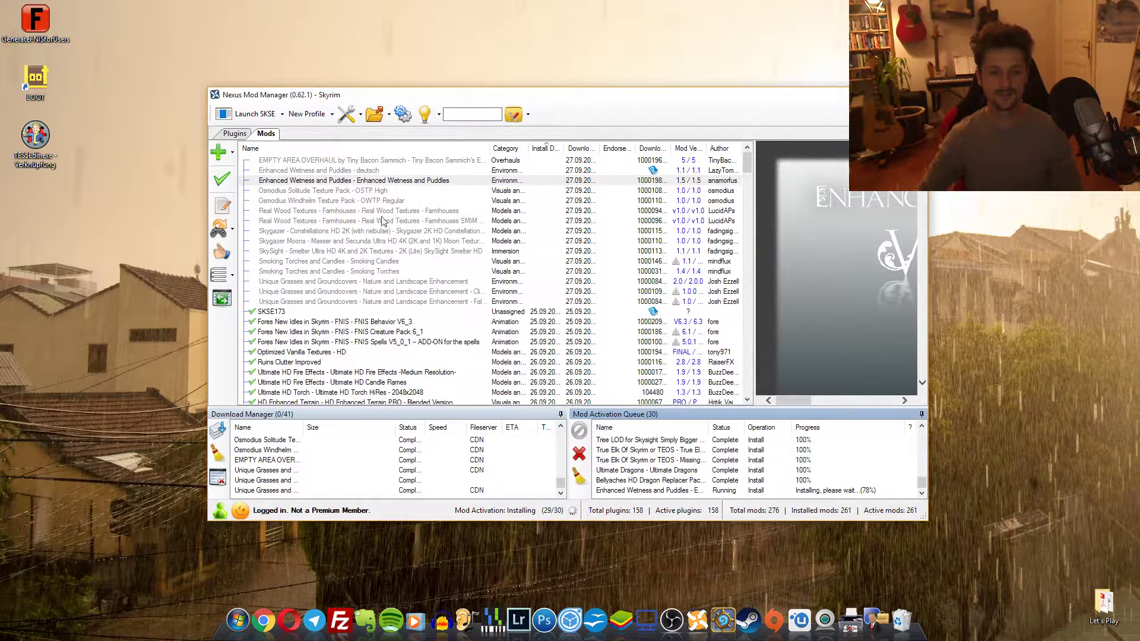
double_click(370, 171)
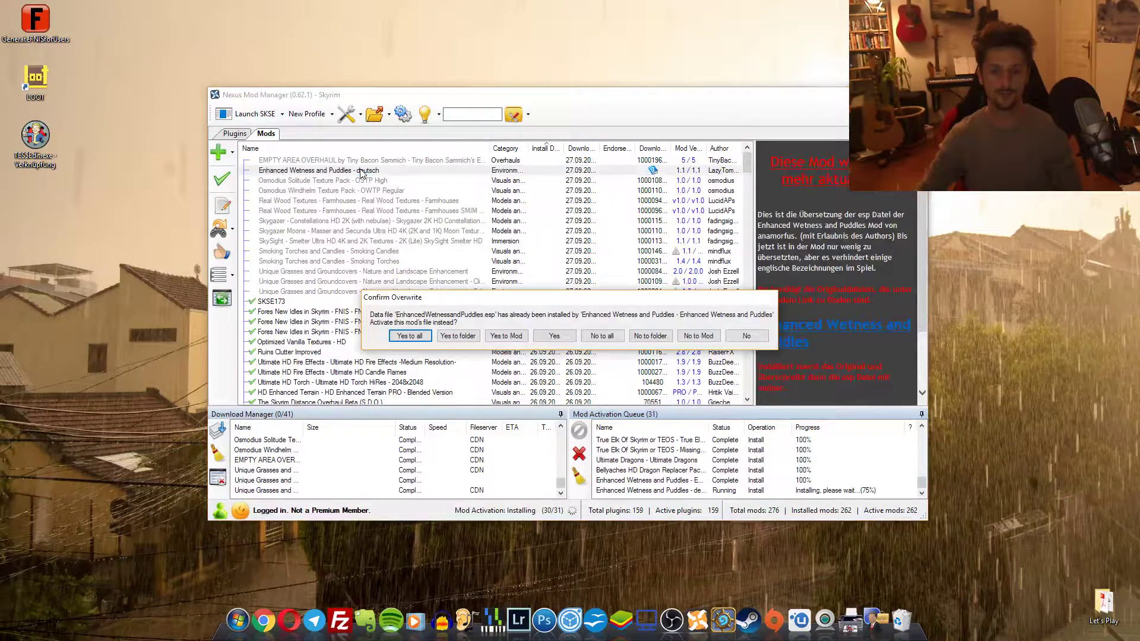
click(409, 337)
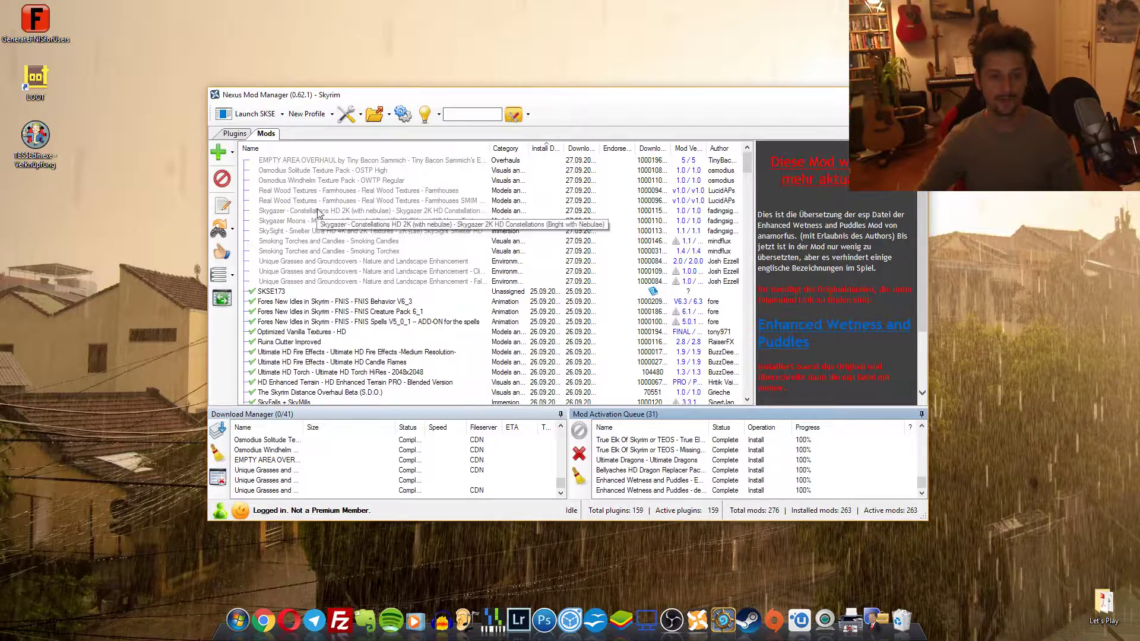
Install the Skygazer - Constellations HD 2K (with nebulae) mod.
click(336, 212)
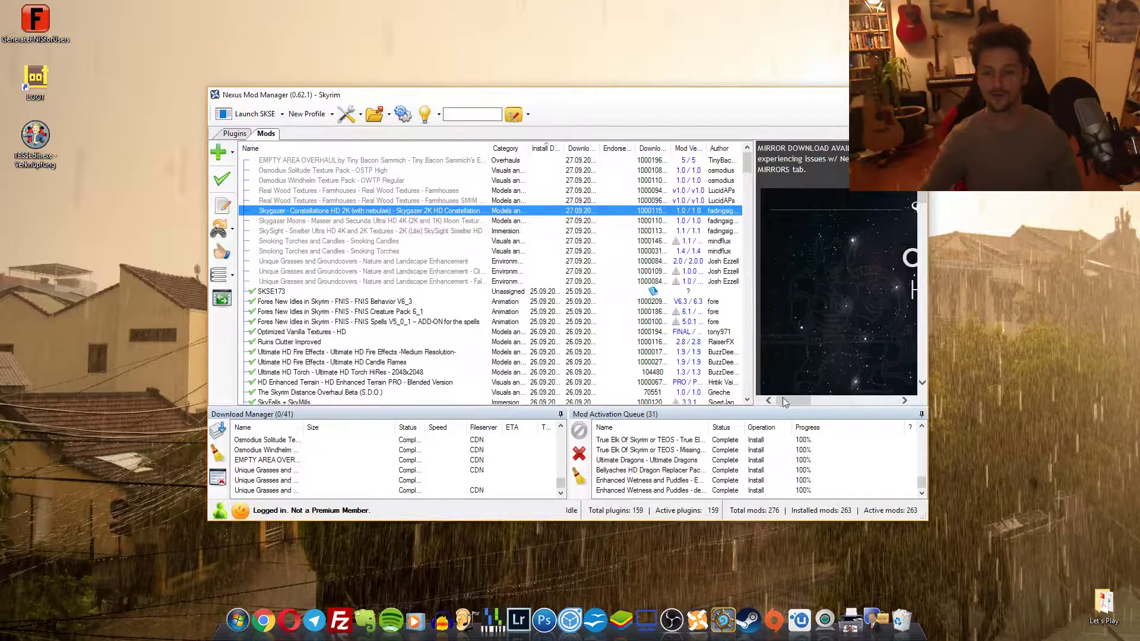
drag(785, 400, 817, 403)
double_click(297, 212)
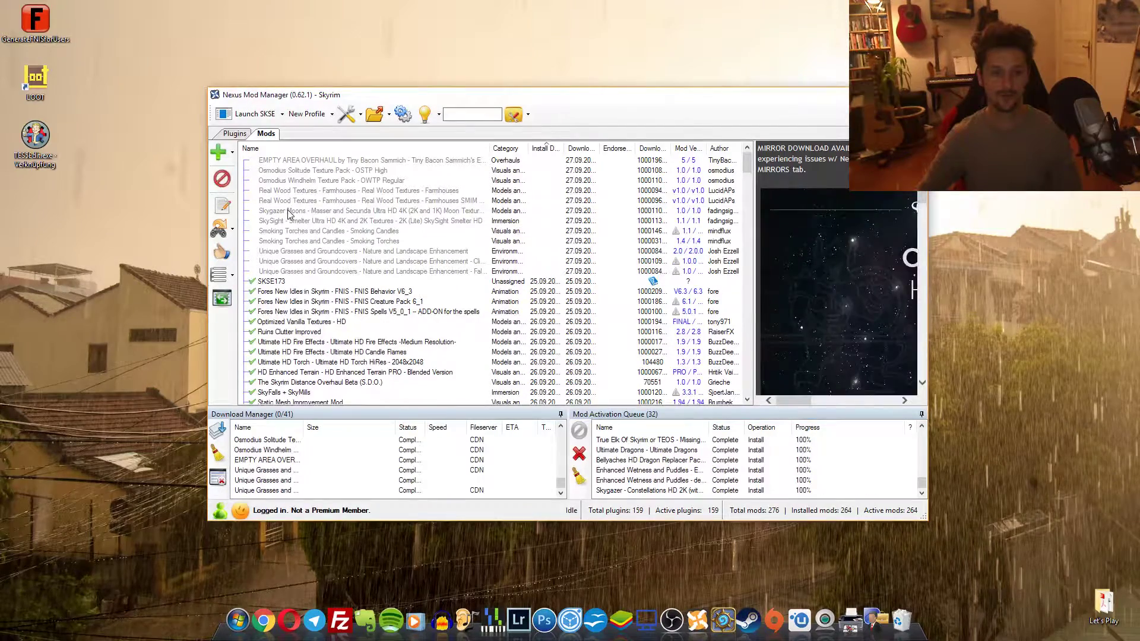
Install the Skygazer Moons textures and the 2K (Lite) SkySight Smelter HD textures.
double_click(290, 212)
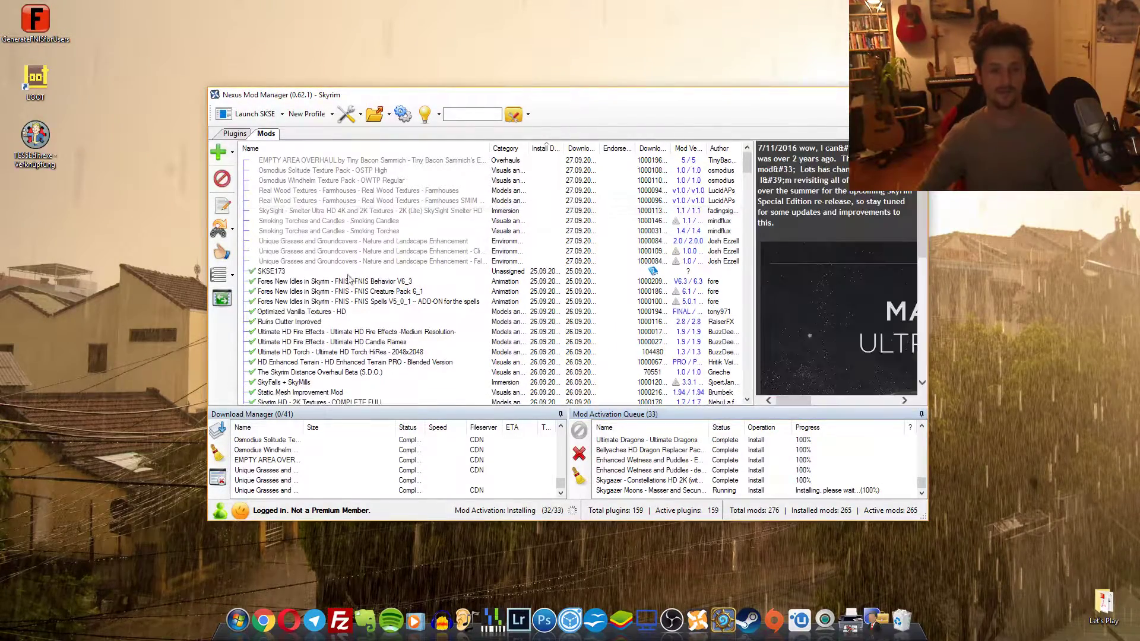
click(306, 211)
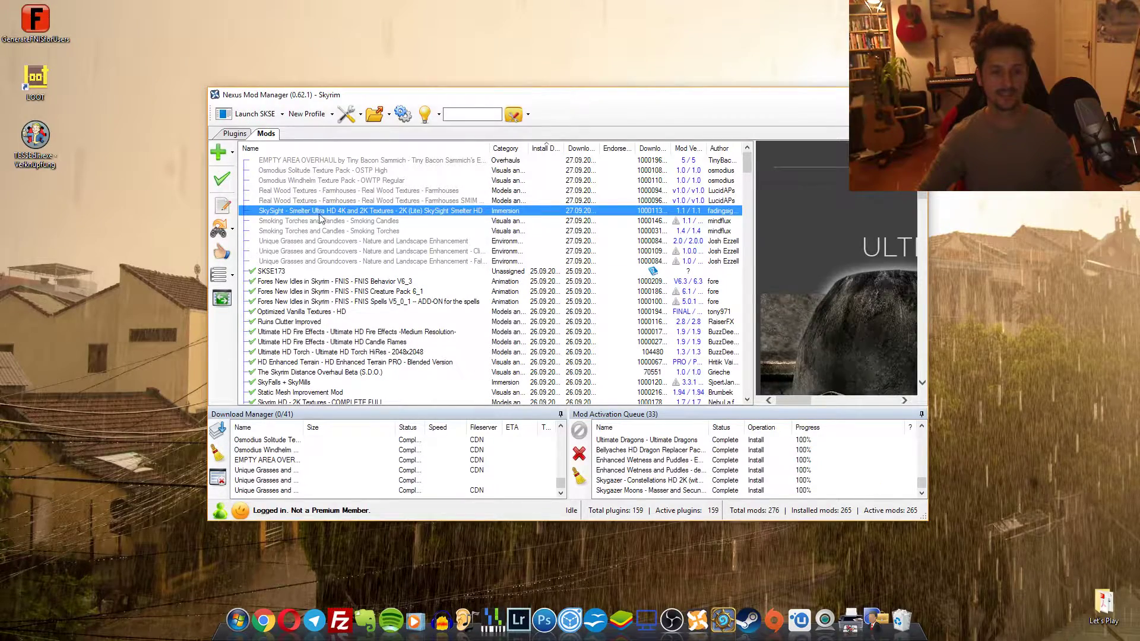
double_click(343, 215)
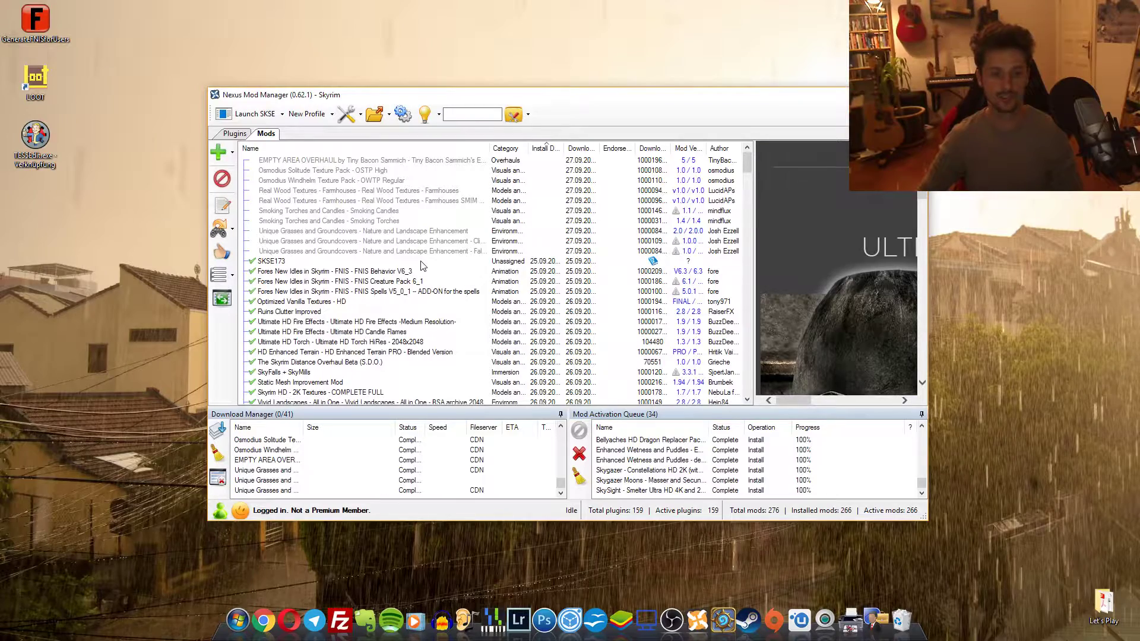
Install Smoking Torches and then Smoking Candles from the Smoking Torches and Candles mod, overwriting all conflicting files.
click(372, 213)
click(380, 221)
double_click(374, 221)
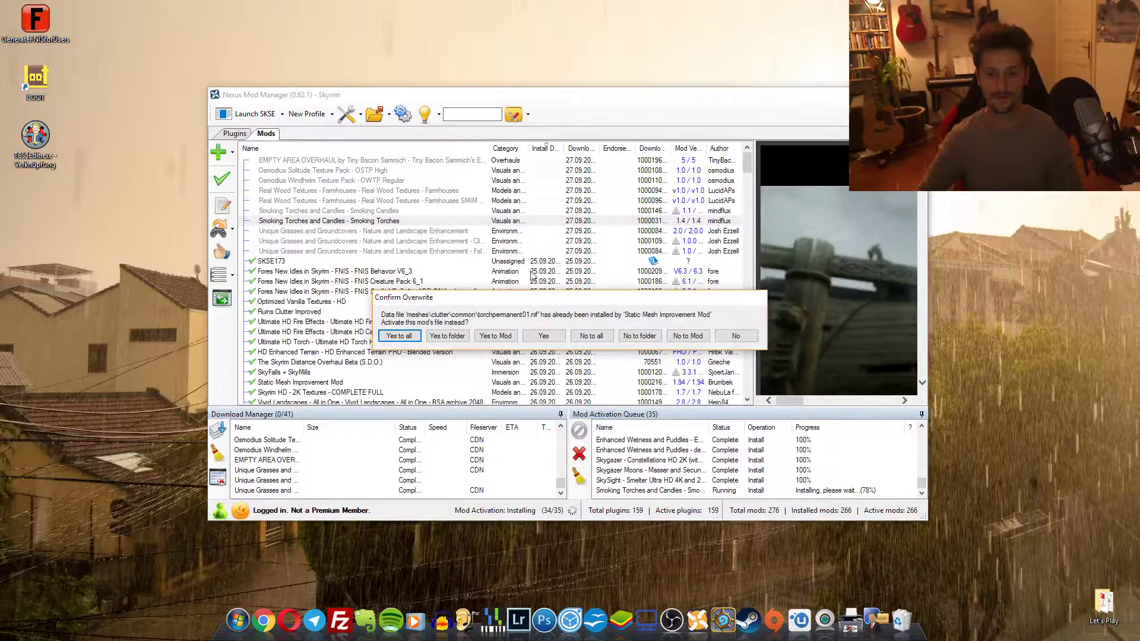
click(408, 337)
double_click(373, 212)
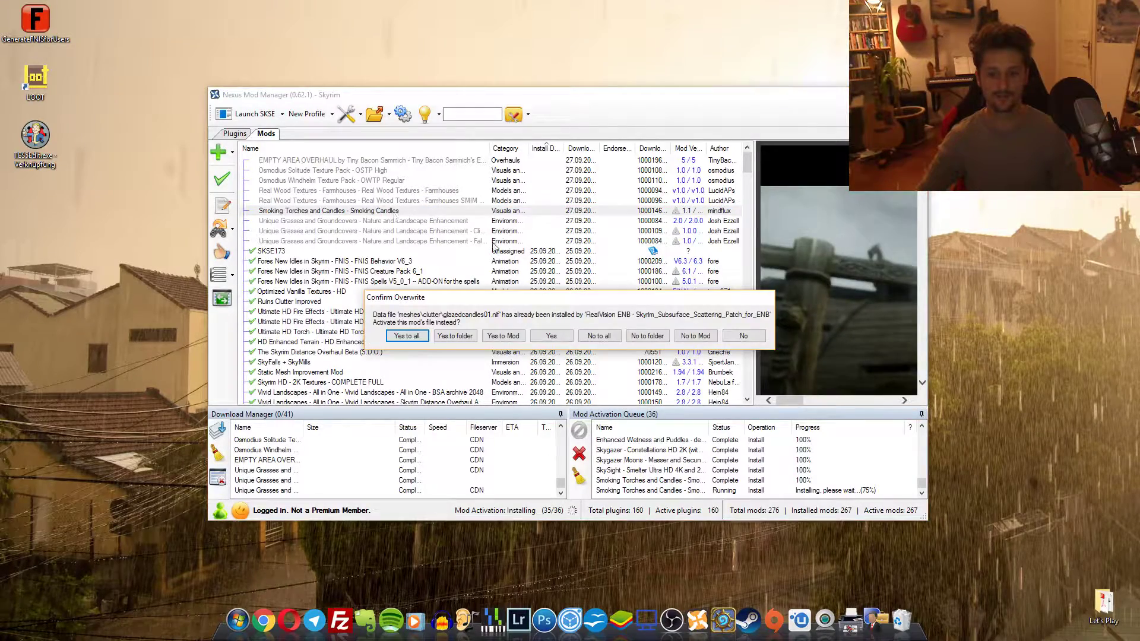
click(408, 336)
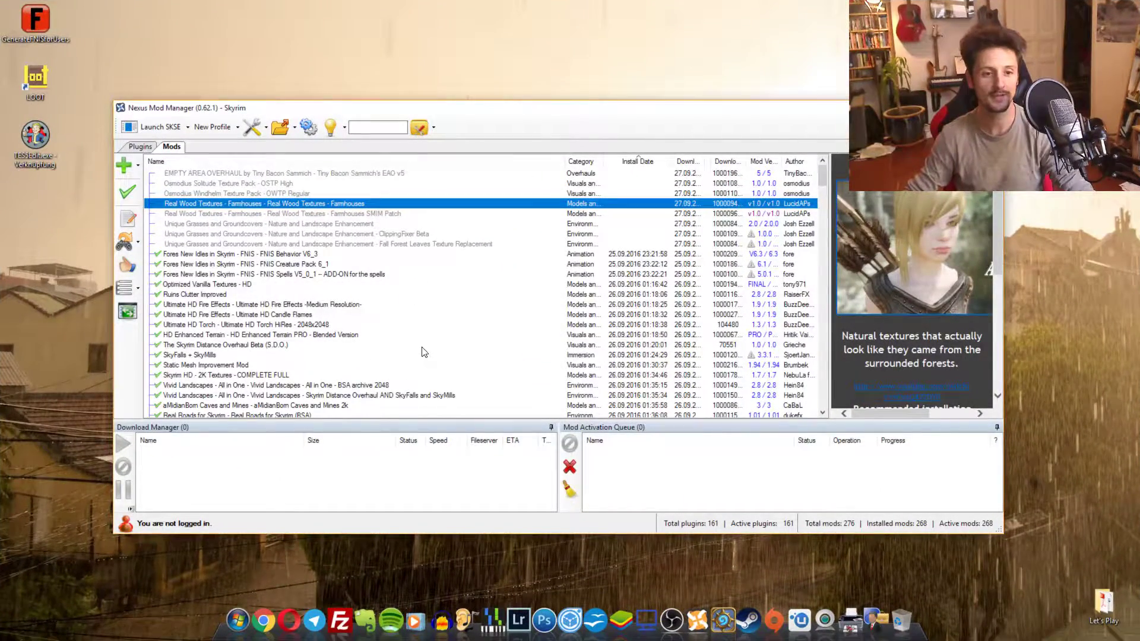
Install Real Wood Textures - Farmhouses and its SMIM Patch, overwriting all conflicting files for both.
double_click(351, 204)
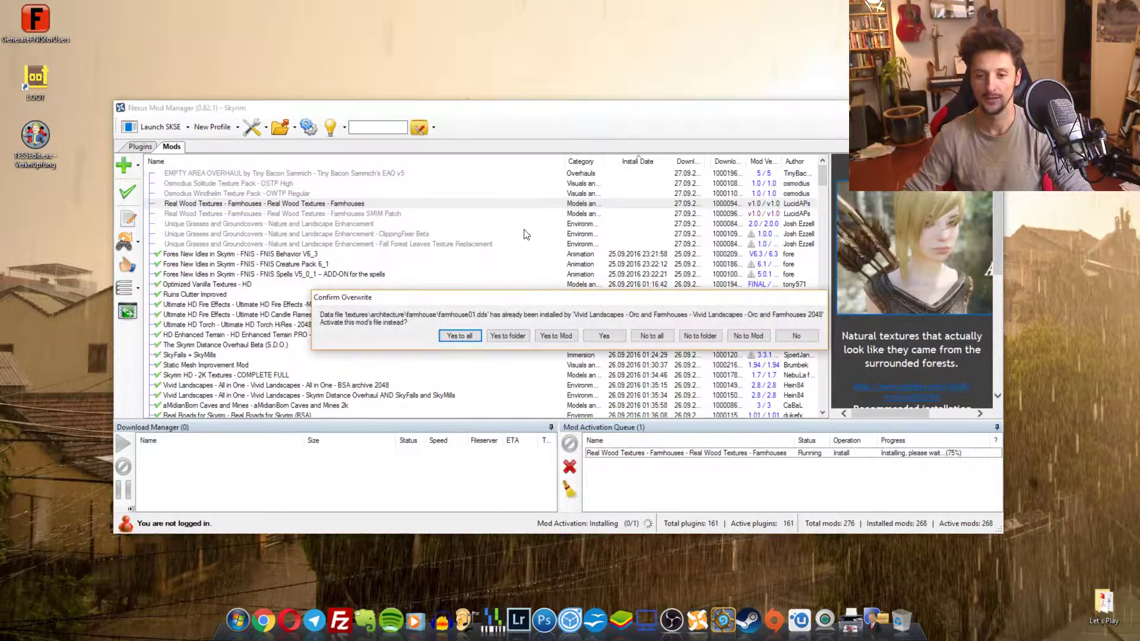
click(462, 335)
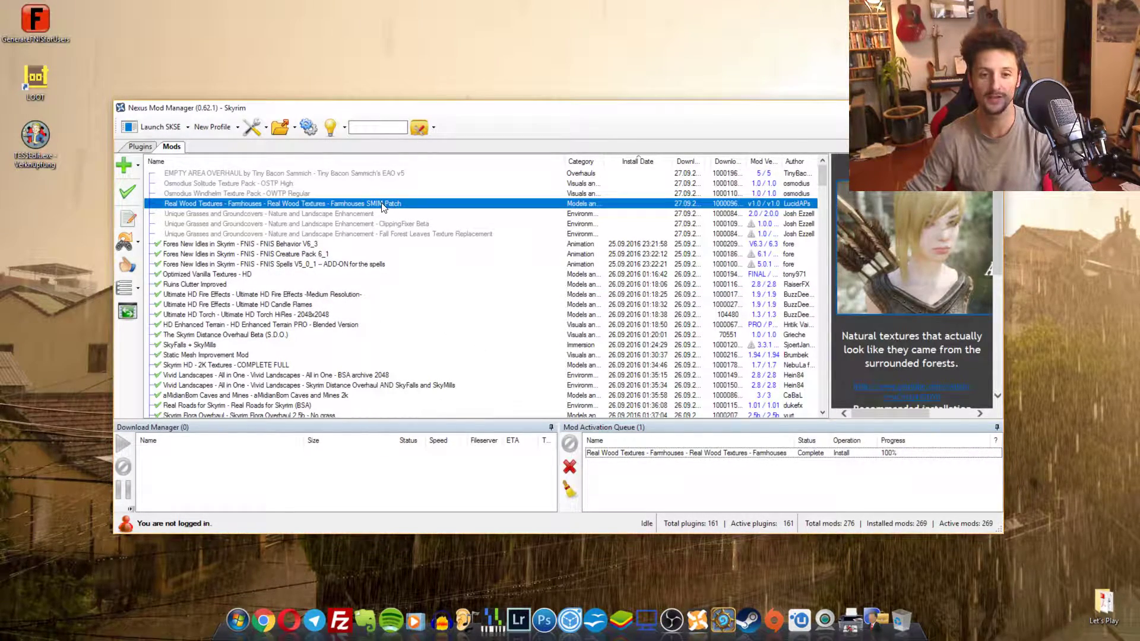
double_click(383, 206)
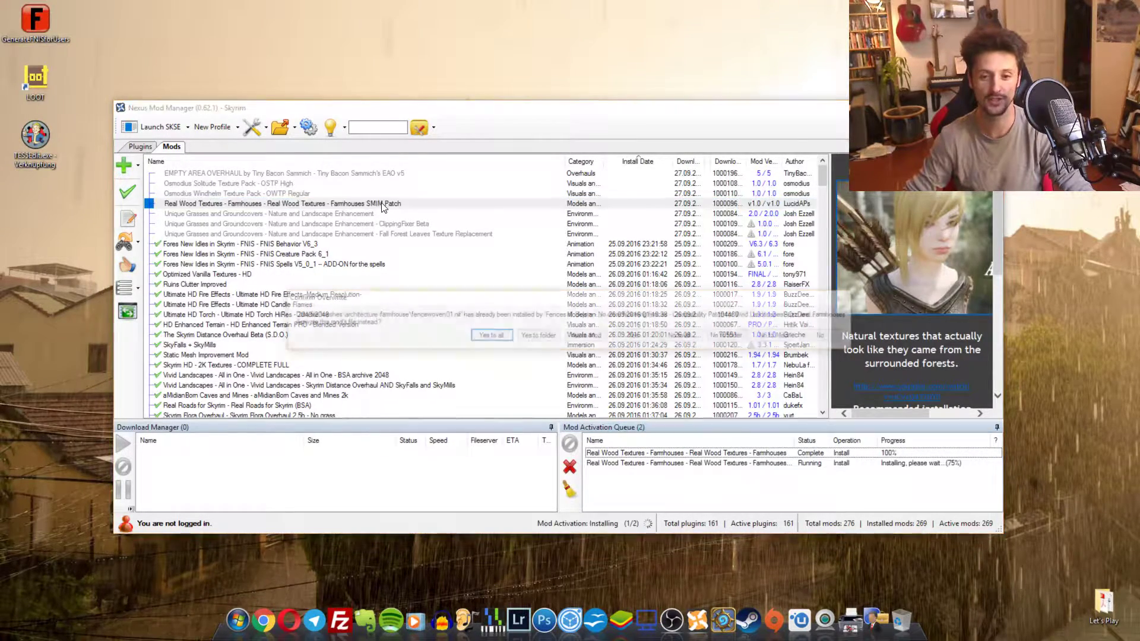
click(482, 337)
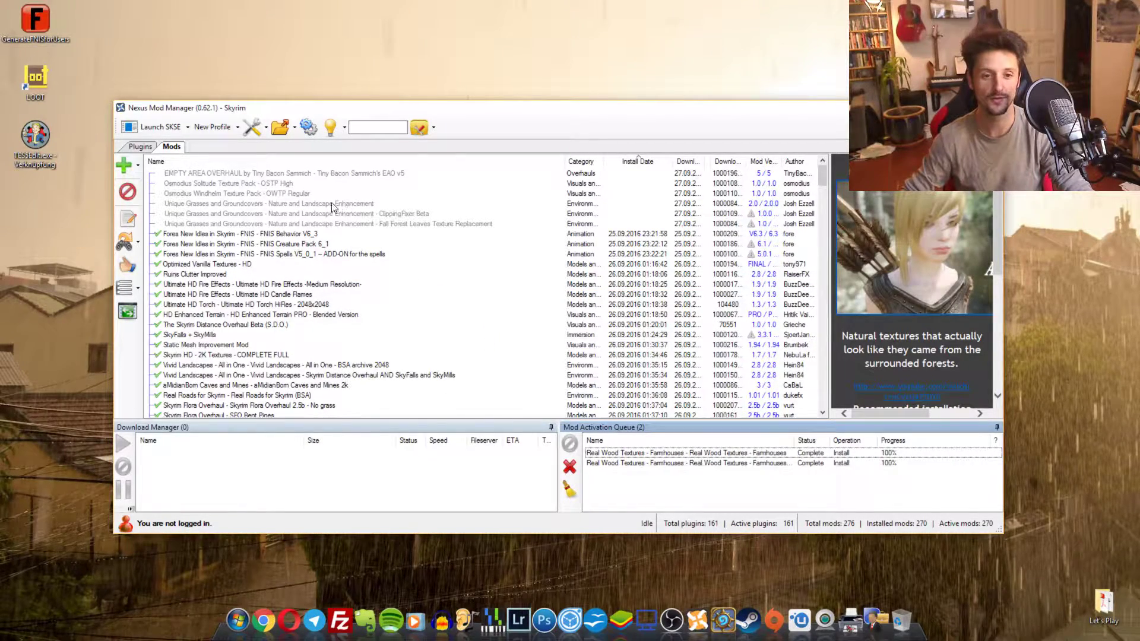
Start installing Unique Grasses and Groundcovers with Medium (Recommended) texture resolution and the 01 Default | No Roads grass density.
click(306, 204)
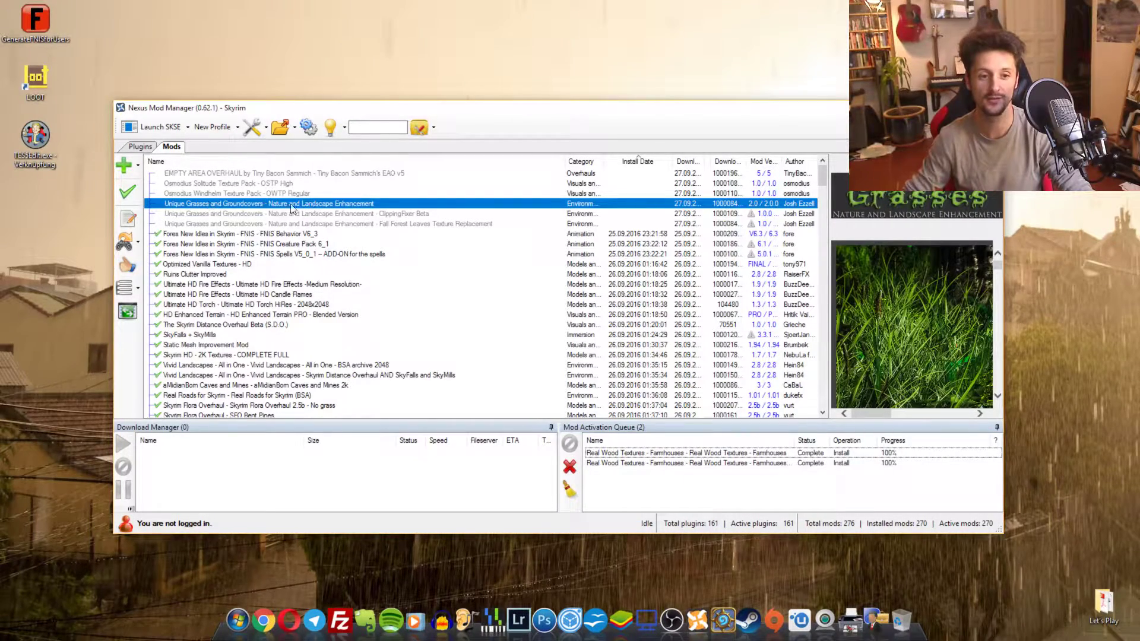
double_click(395, 205)
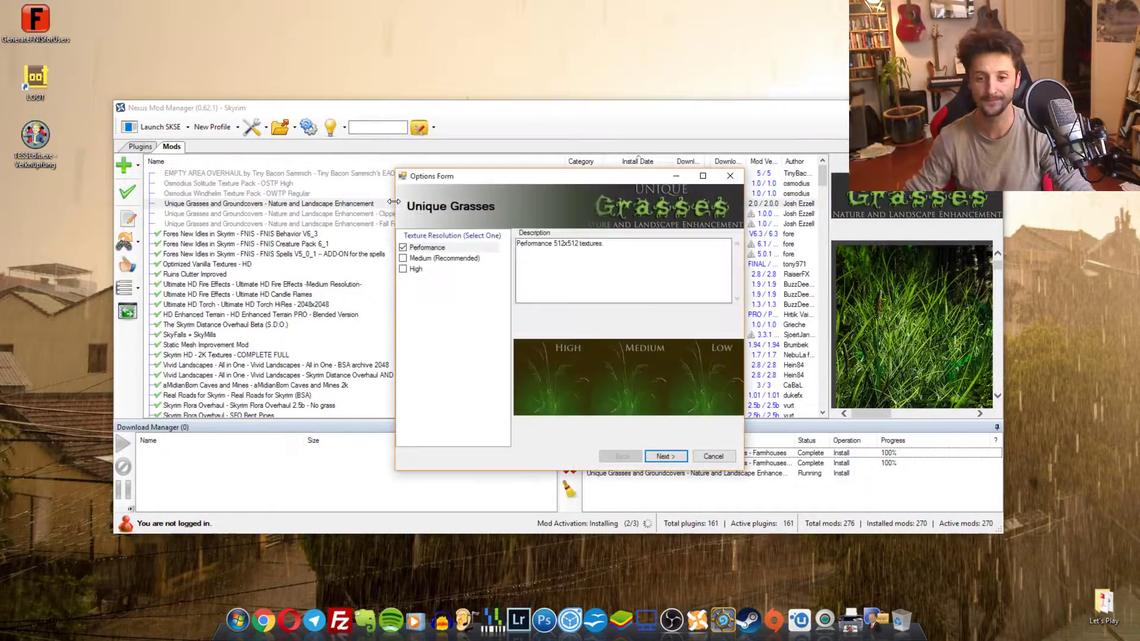
click(455, 260)
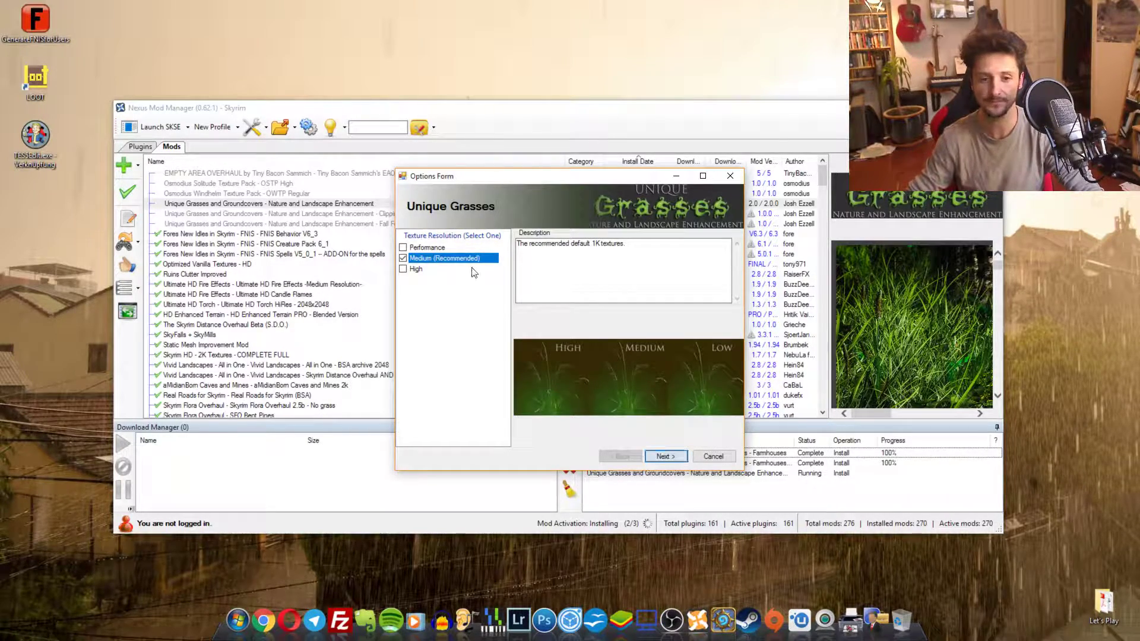
click(664, 457)
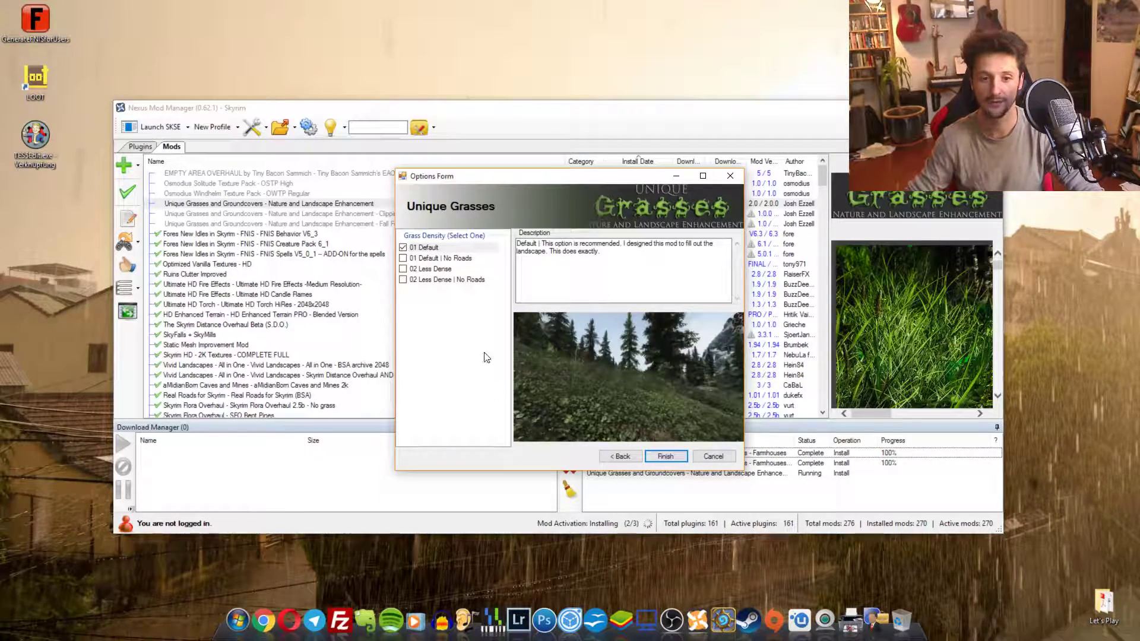
click(404, 258)
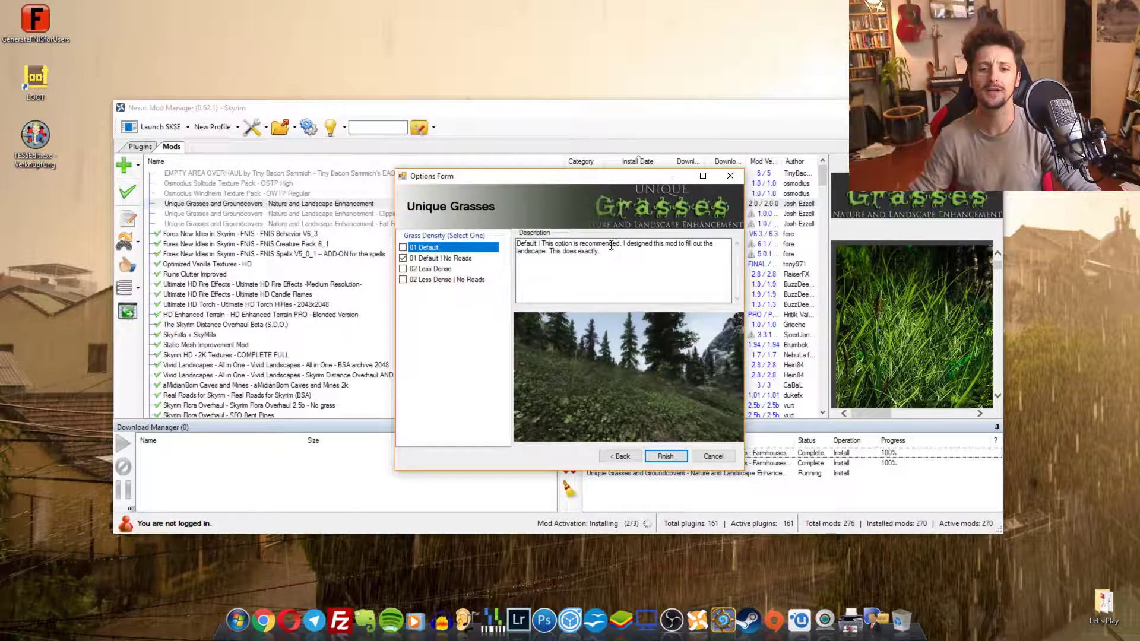
Compare the descriptions and preview images of the Less Dense grass density options with those of 01 Default | No Roads.
click(457, 259)
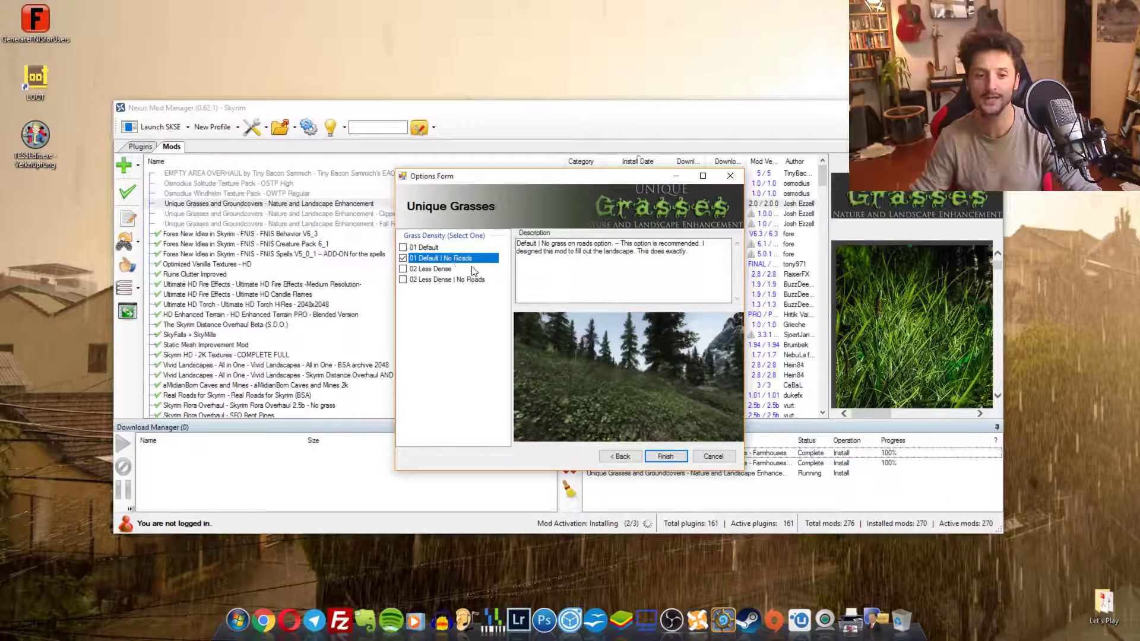
click(442, 269)
click(448, 281)
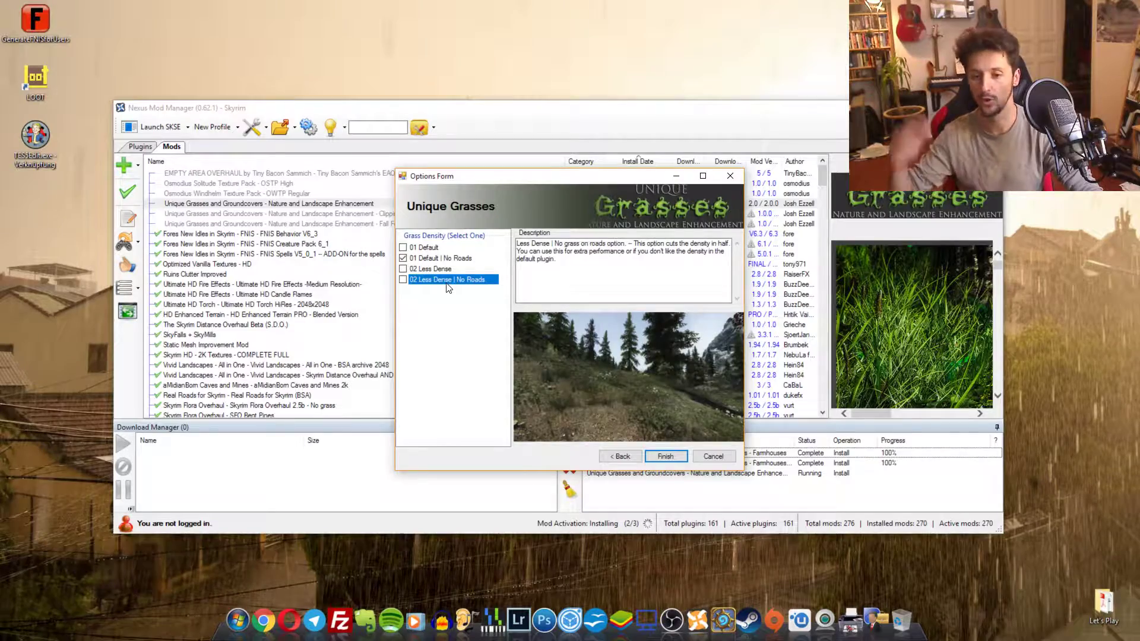
click(440, 258)
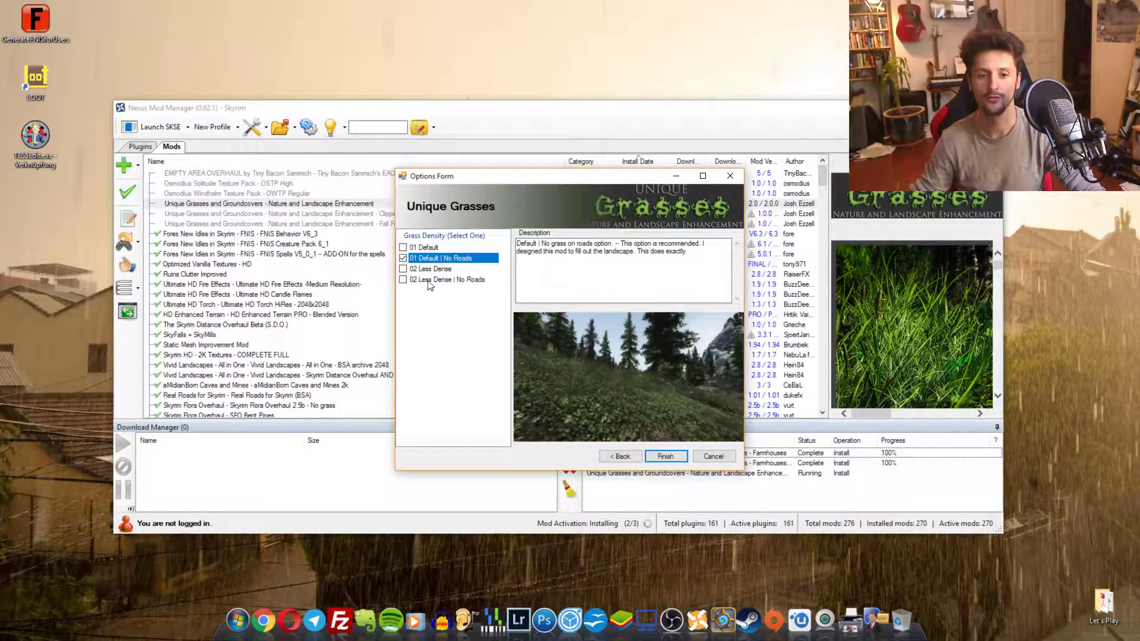
drag(505, 176, 633, 158)
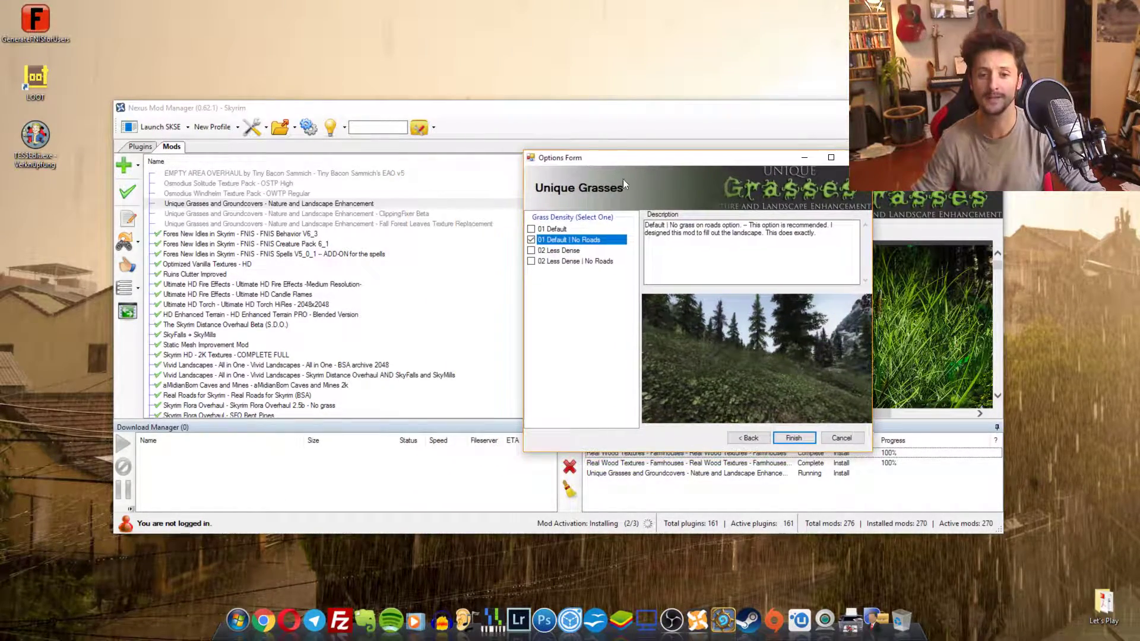
click(571, 252)
click(575, 262)
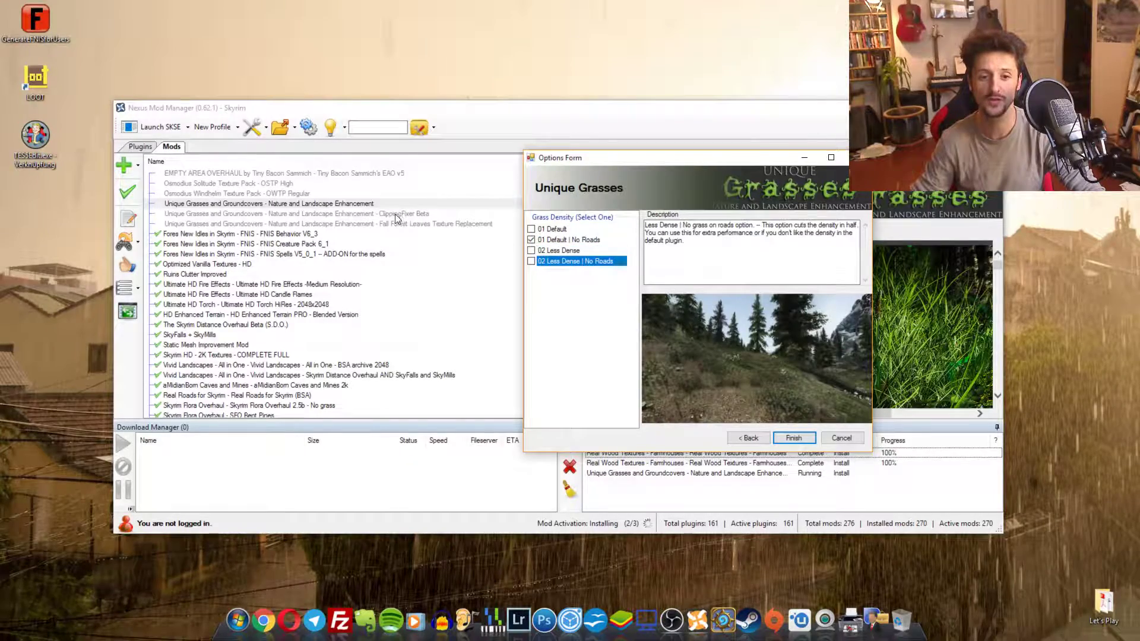
click(562, 240)
drag(690, 159, 636, 156)
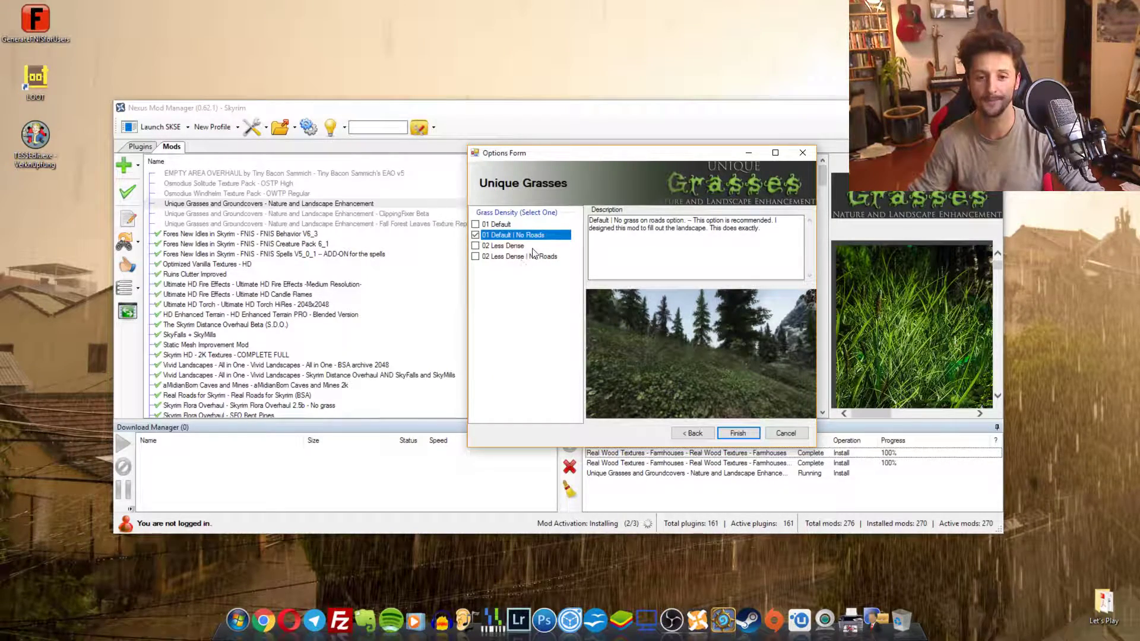
Finish the Unique Grasses installation, keeping the Verdant mod's files but overwriting those of the RealVision Flora Patch.
click(737, 433)
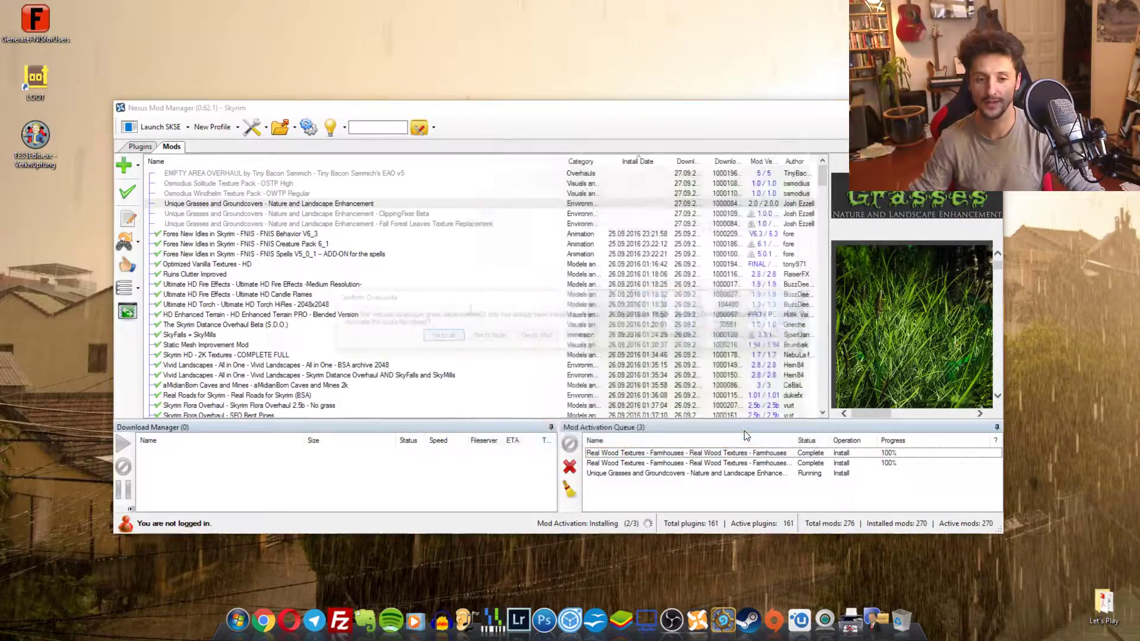
drag(679, 302, 648, 81)
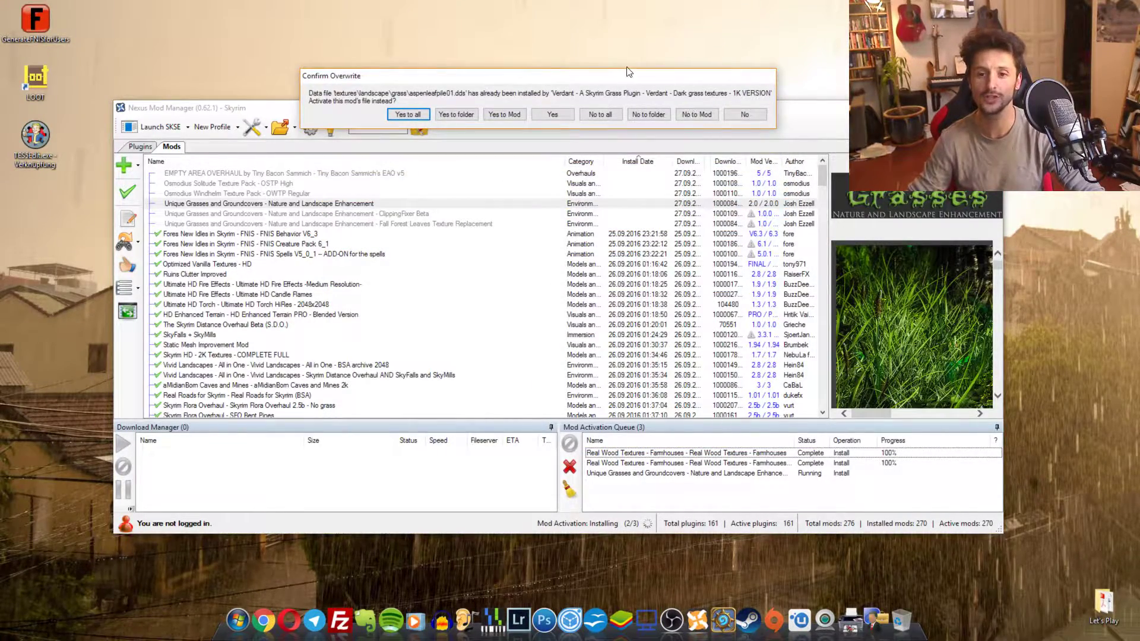
click(695, 116)
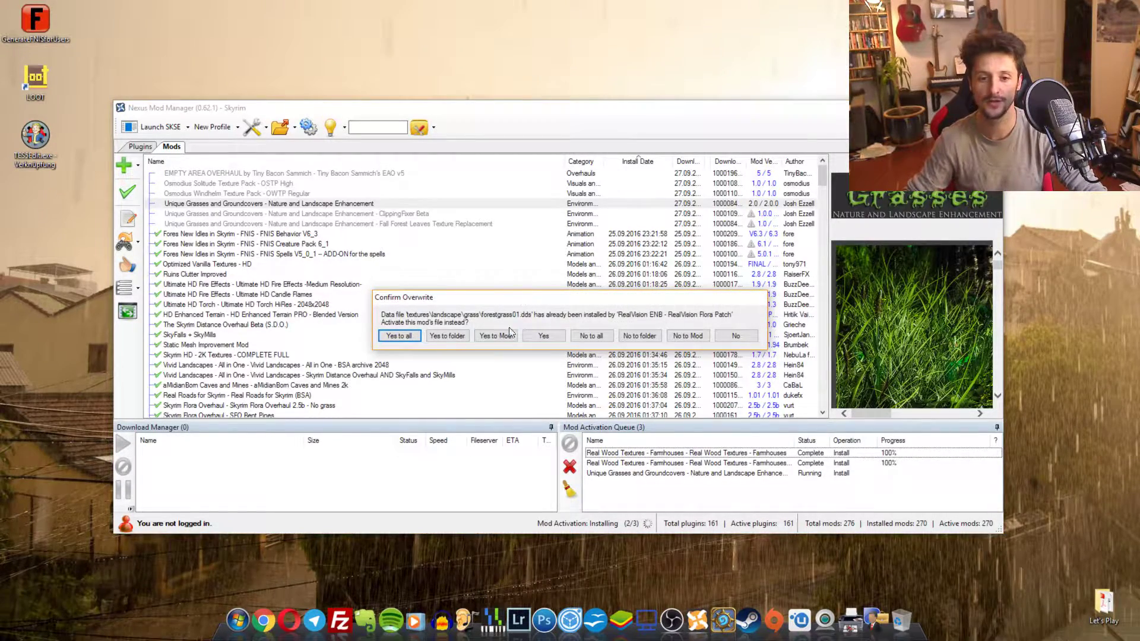
click(493, 336)
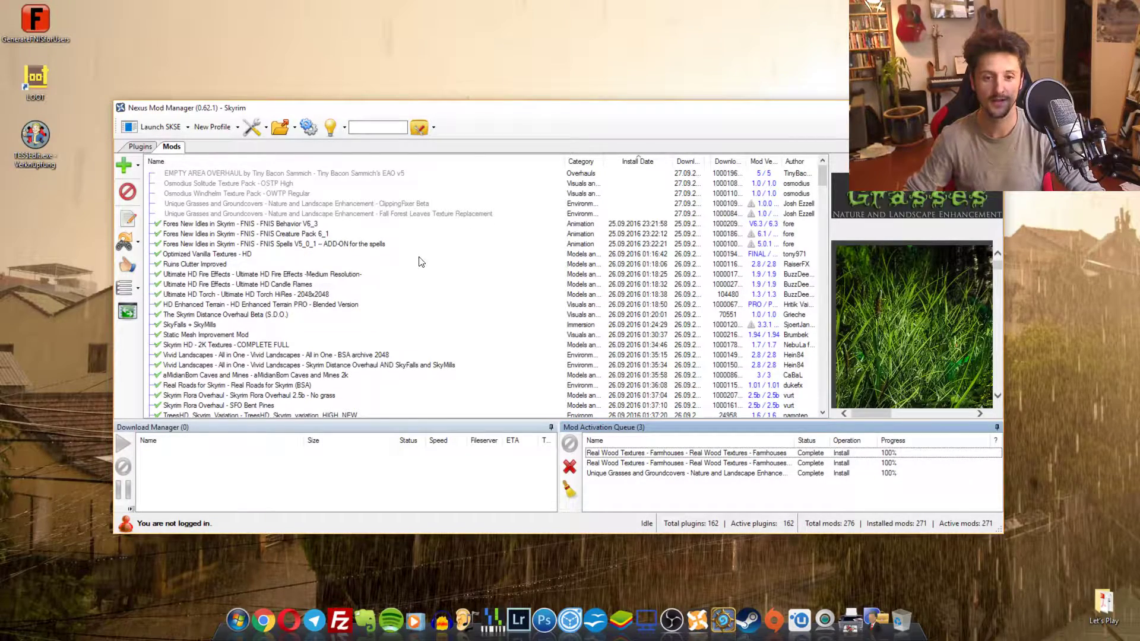
Install the Unique Grasses ClippingFixer Beta and the Fall Forest Leaves Texture Replacement, overwriting the conflicting files.
double_click(406, 206)
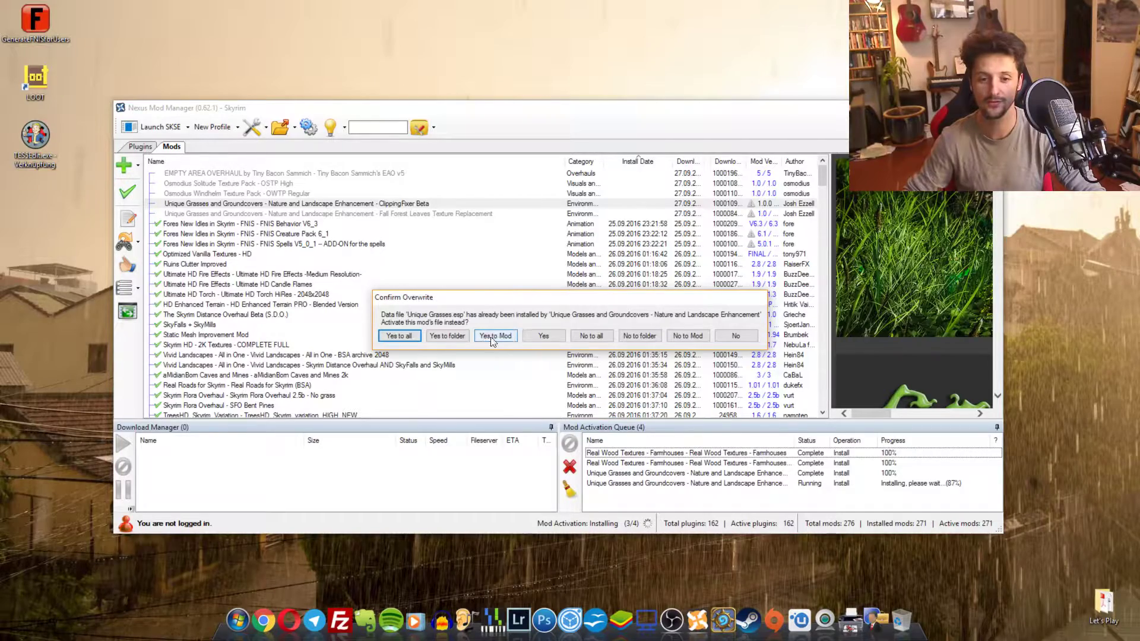
click(496, 336)
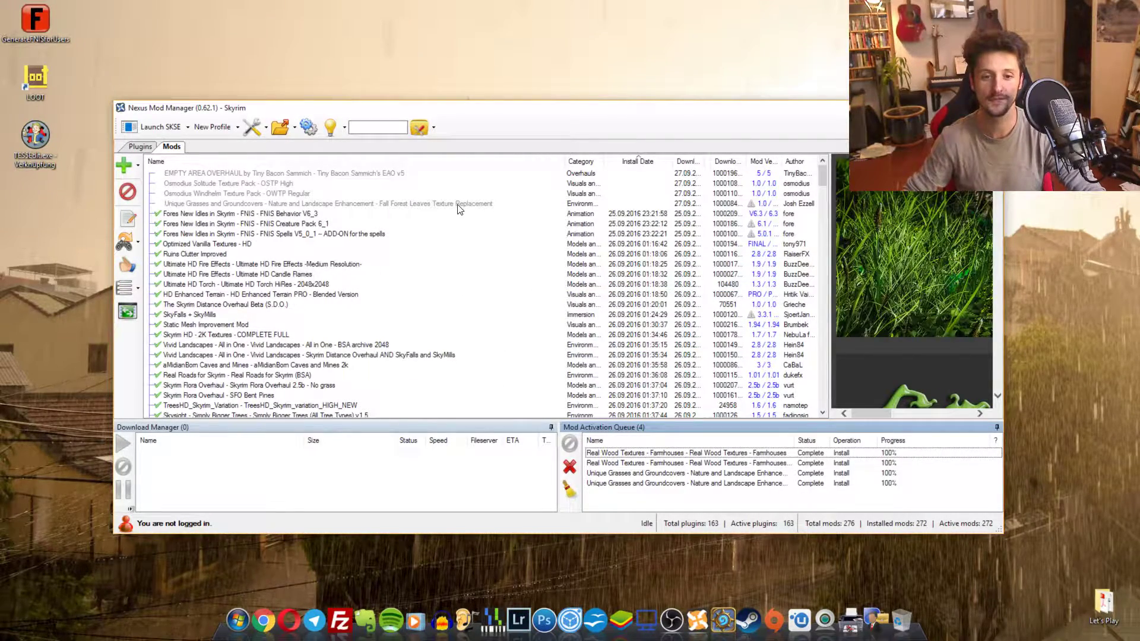
double_click(407, 204)
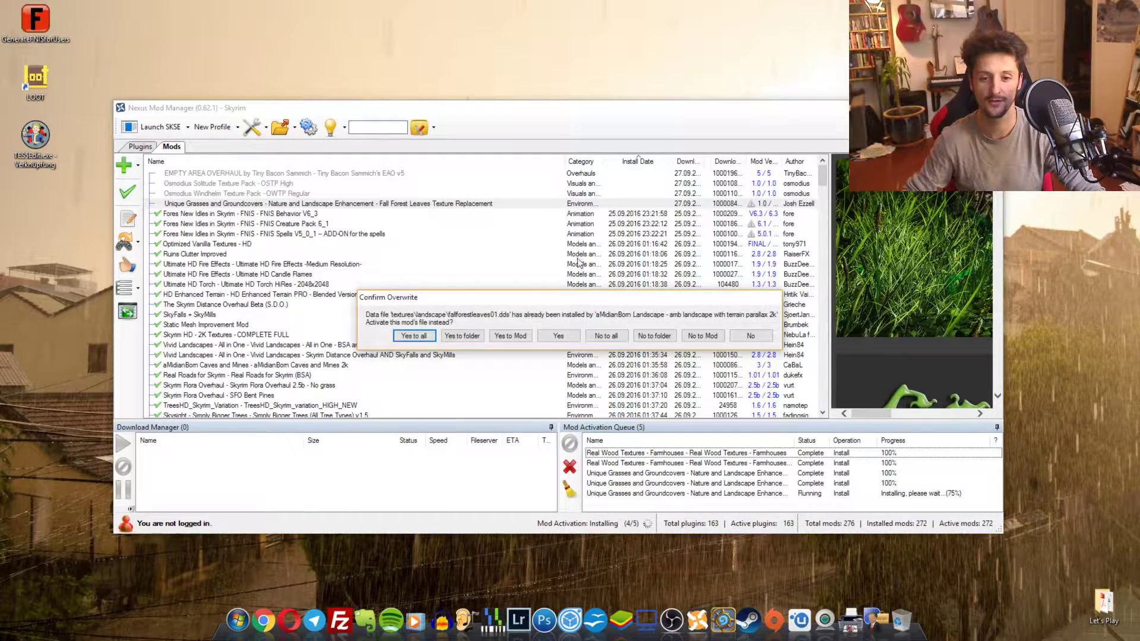
click(428, 336)
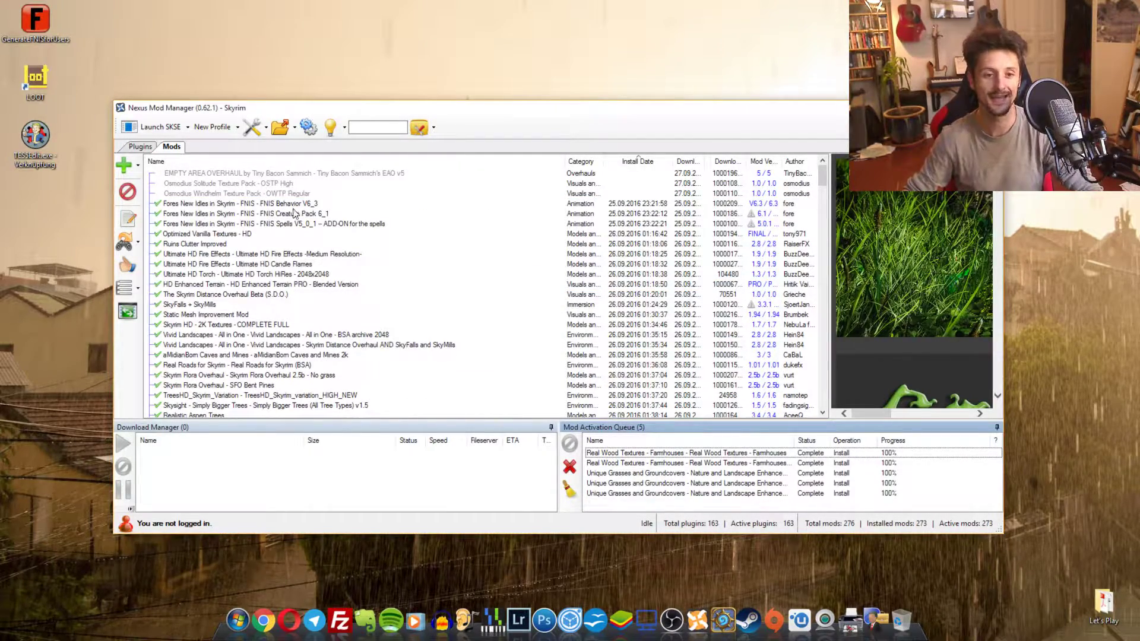
Install the Osmodius Solitude (OSTP High) and Windhelm (OWTP Regular) texture packs, overwriting all conflicting files for both.
click(204, 186)
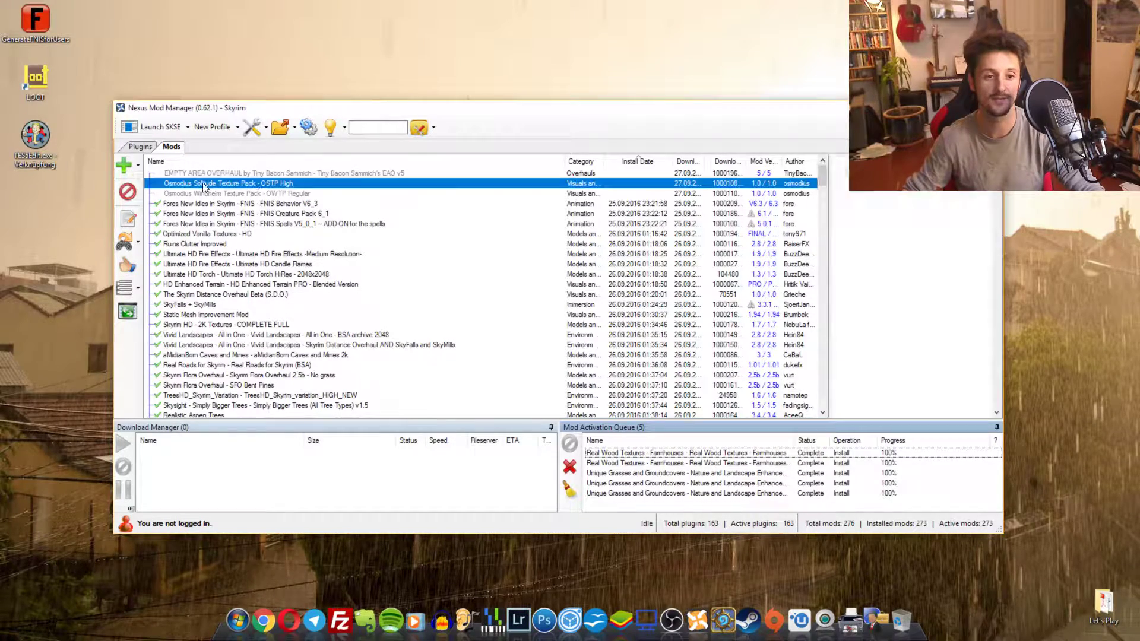
double_click(292, 184)
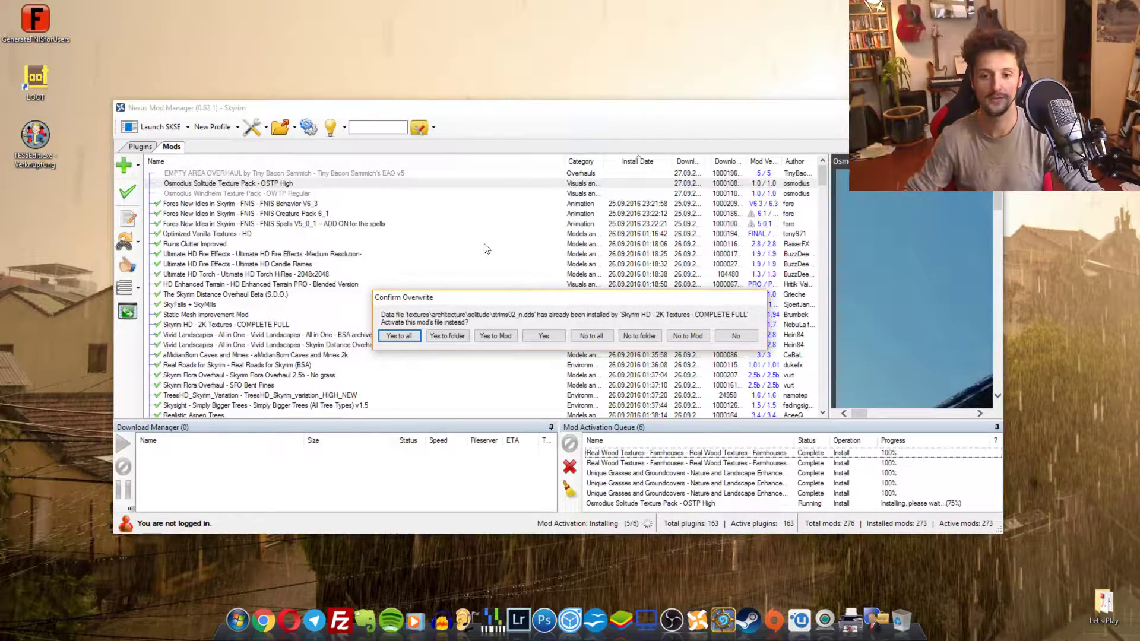
click(399, 336)
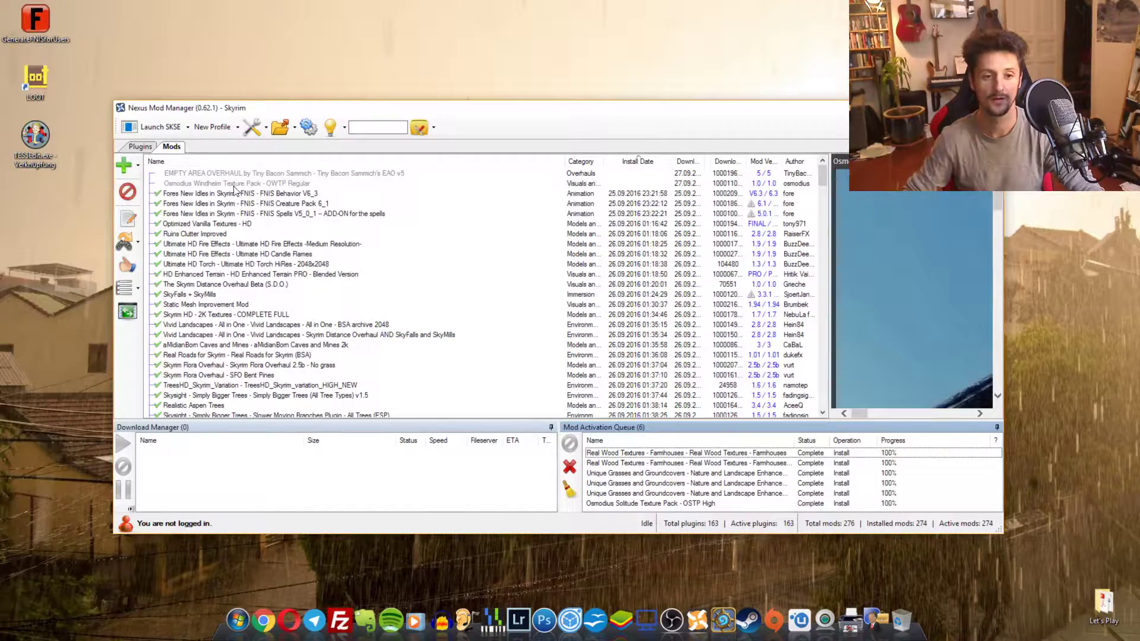
double_click(268, 186)
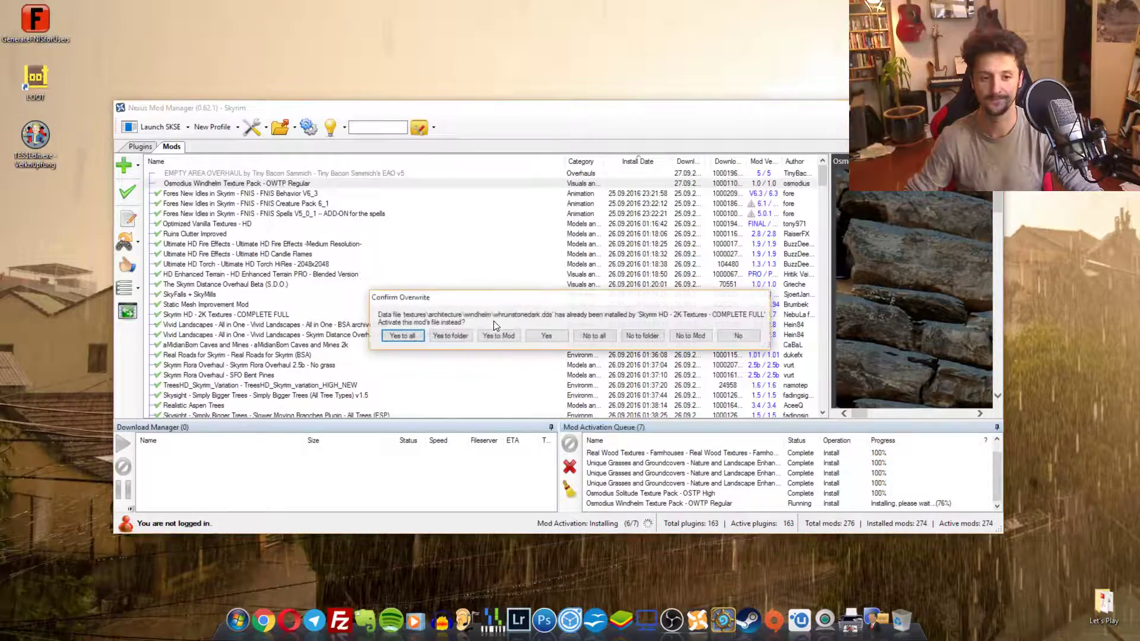
click(400, 338)
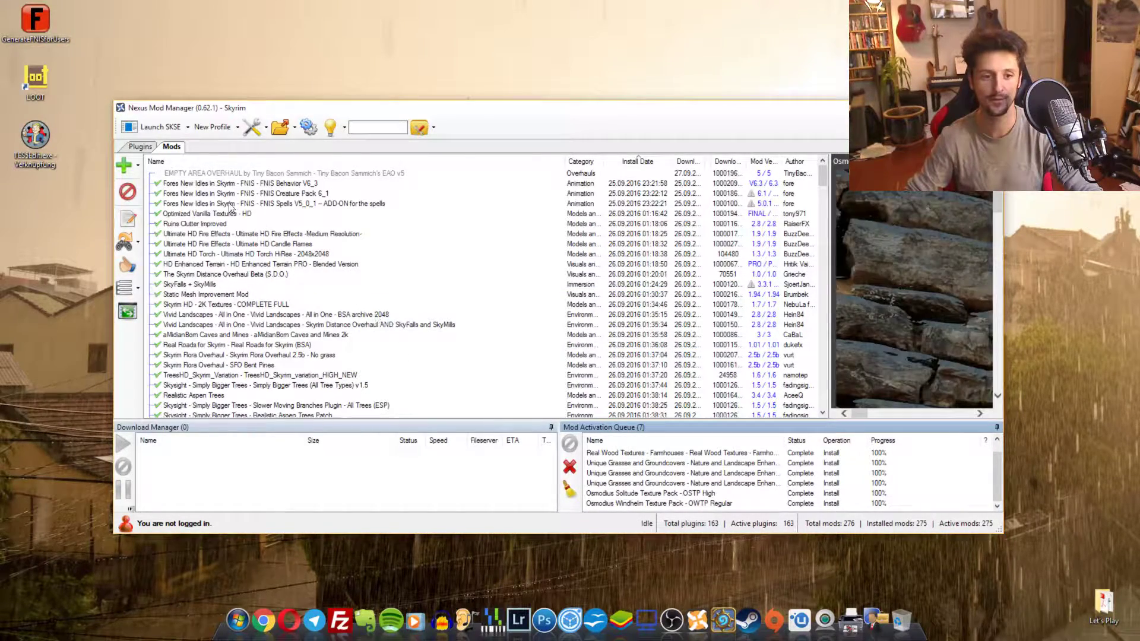
Install the Empty Area Overhaul (EAO) v5 mod.
click(204, 174)
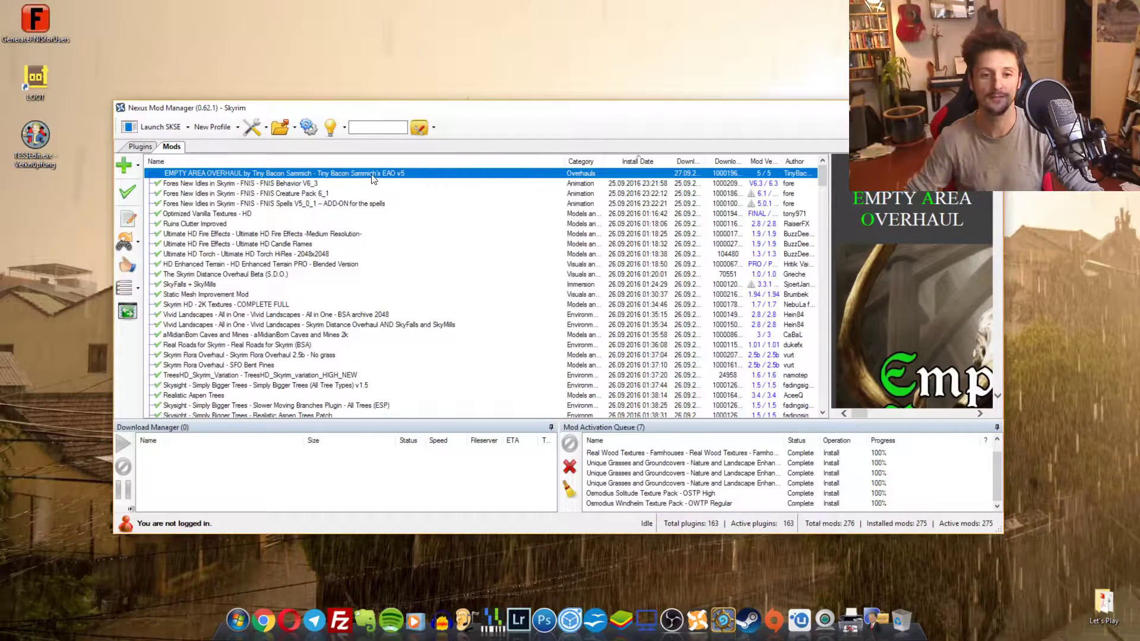
double_click(397, 174)
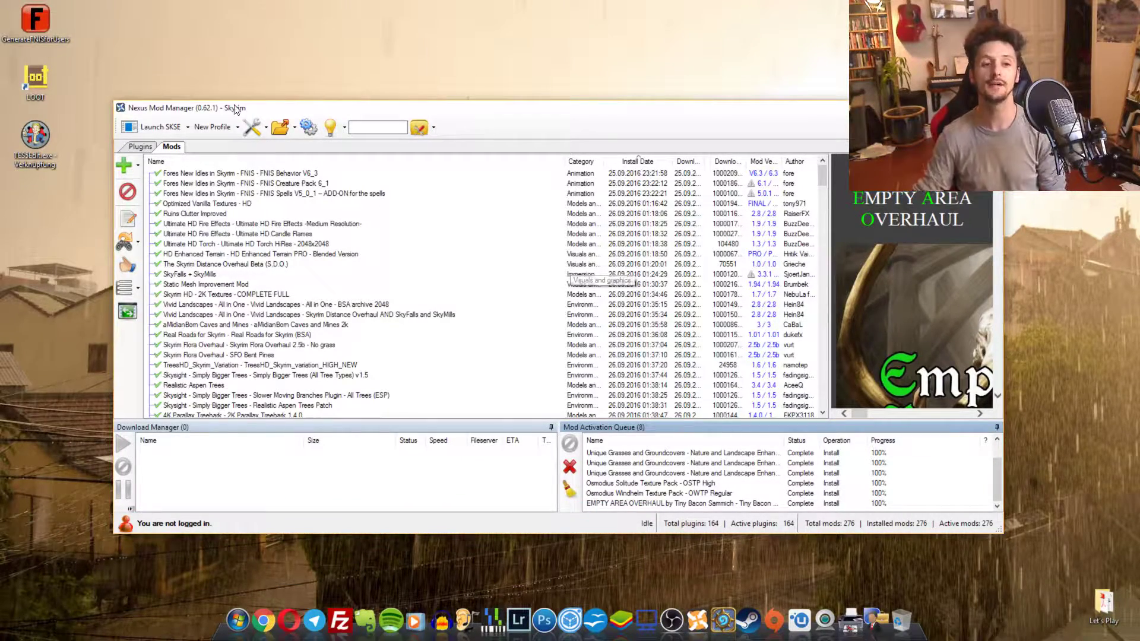
click(47, 89)
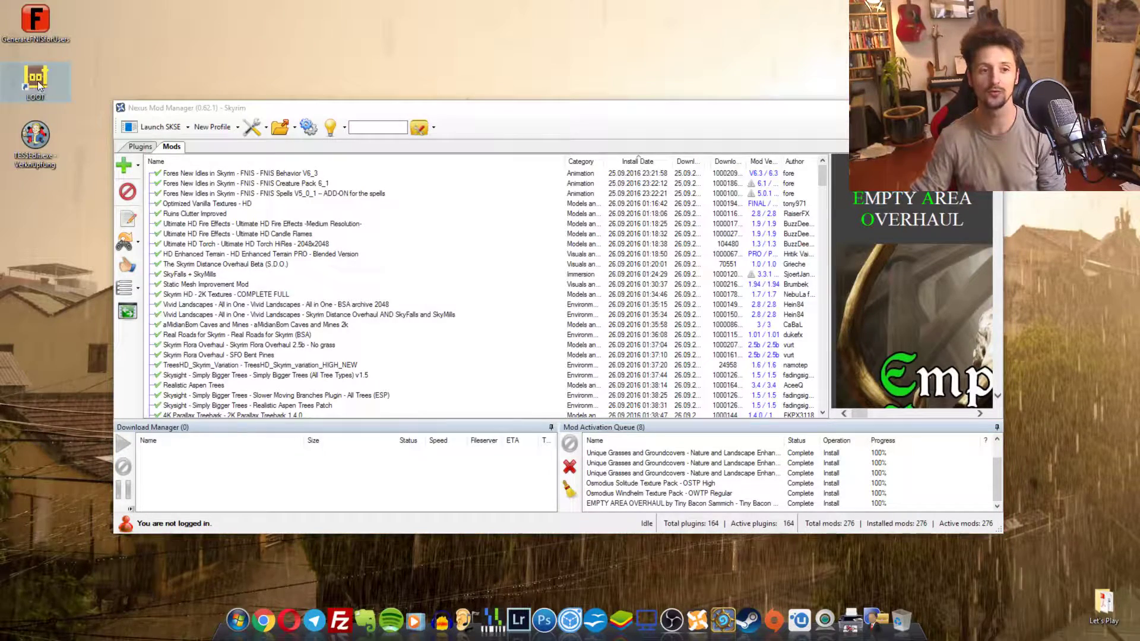
click(40, 137)
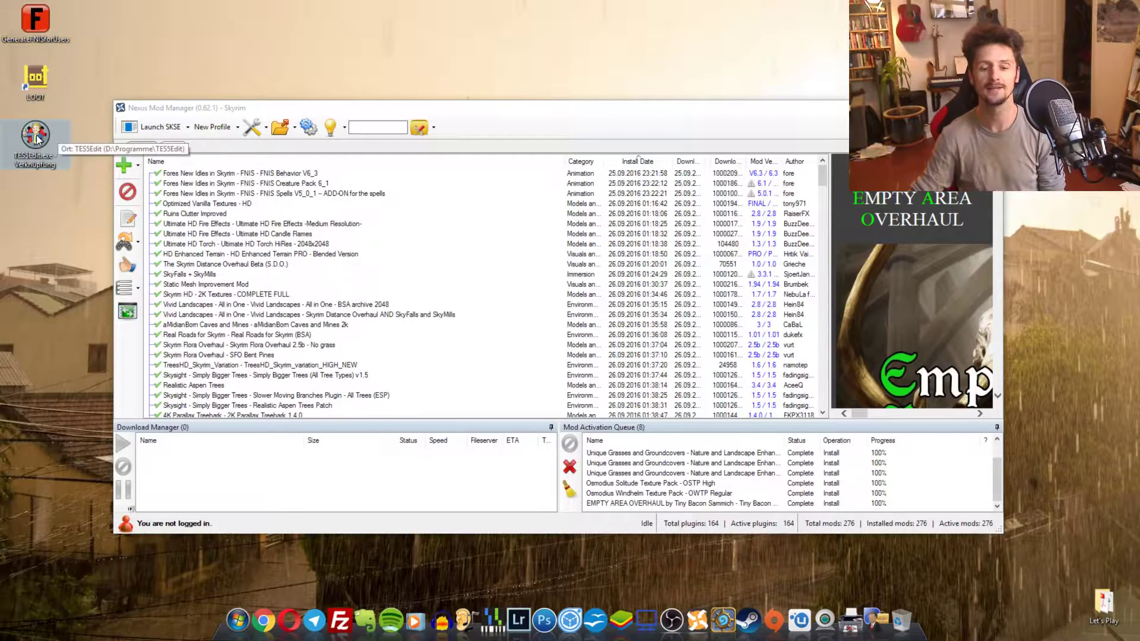
drag(569, 117, 584, 124)
click(37, 156)
click(37, 83)
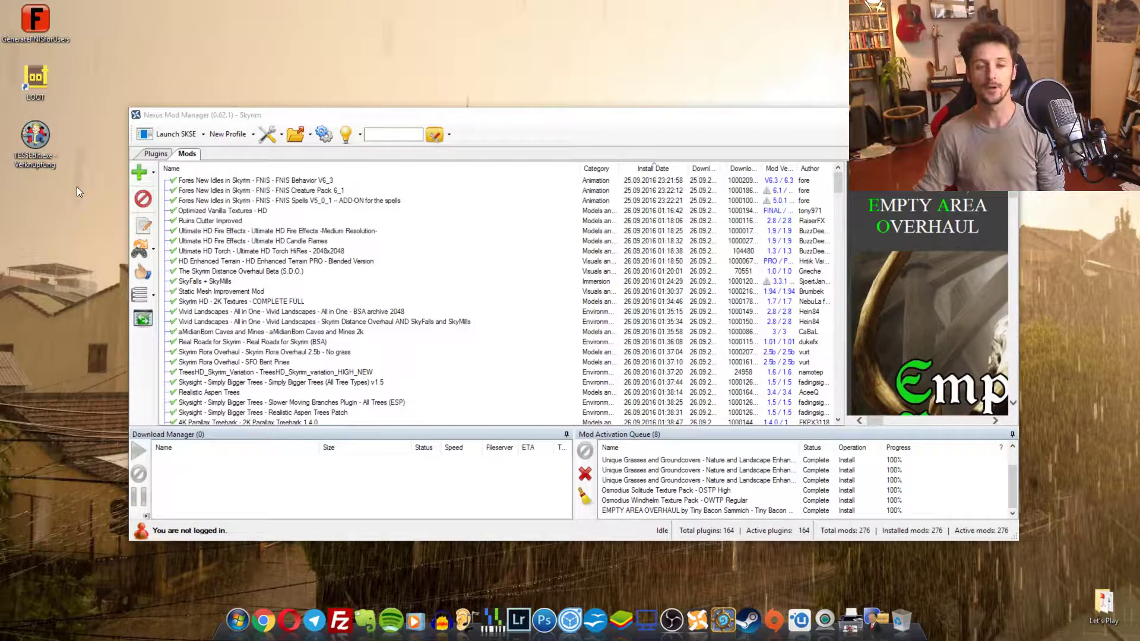